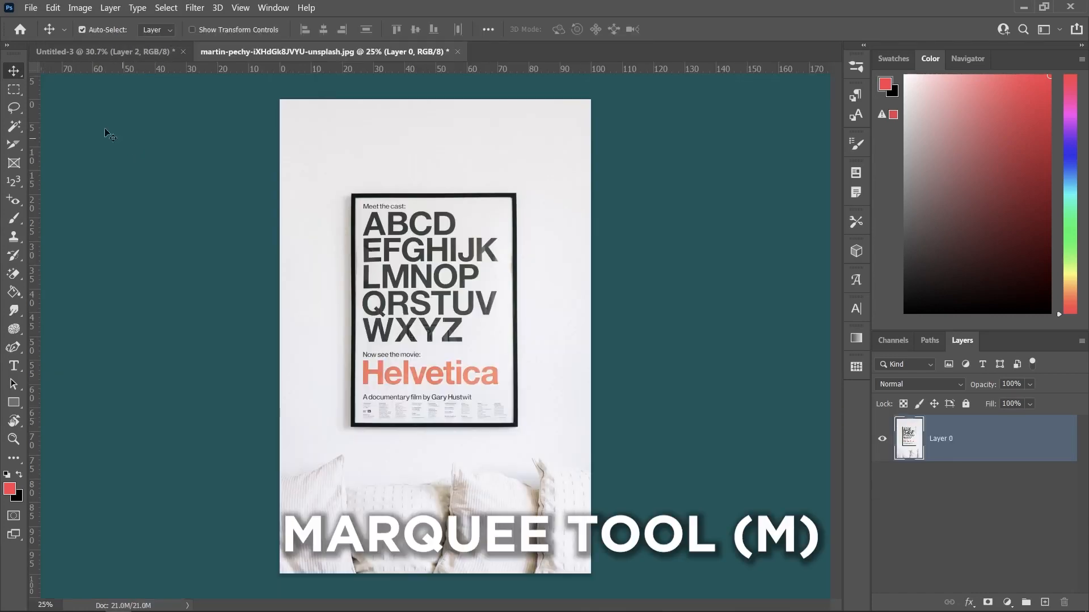
Select the framed Helvetica poster on the wall with the Rectangular Marquee tool.
left_click(16, 91)
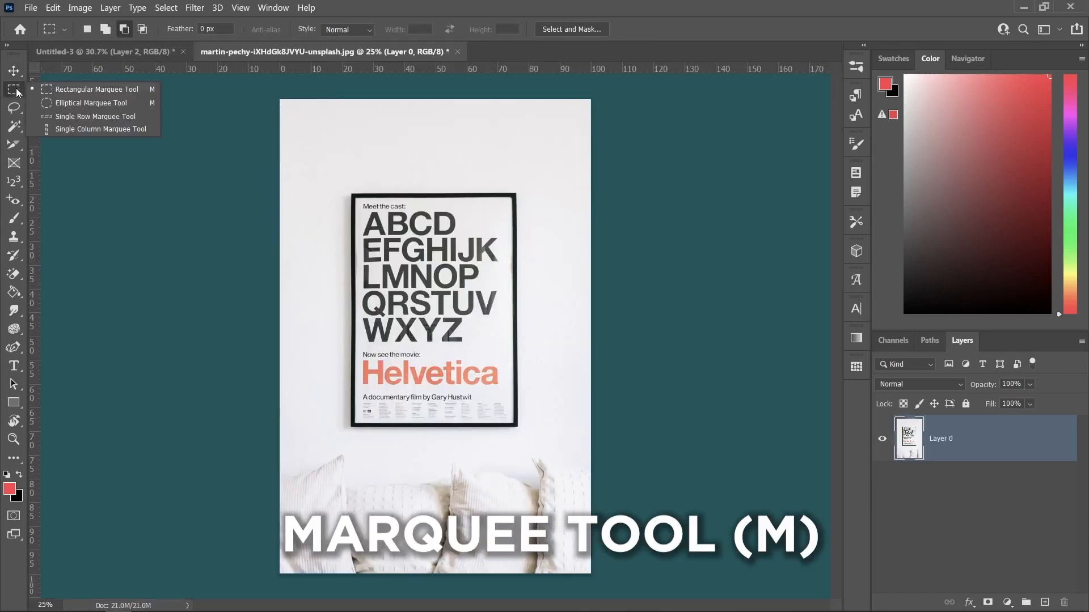
left_click(53, 92)
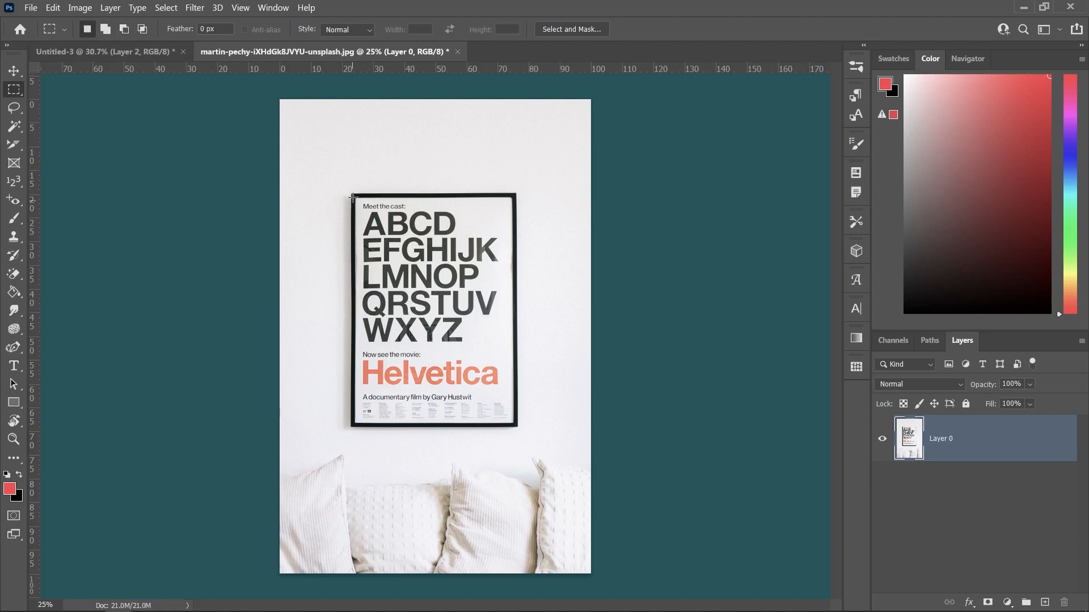
left_click_drag(349, 192, 517, 425)
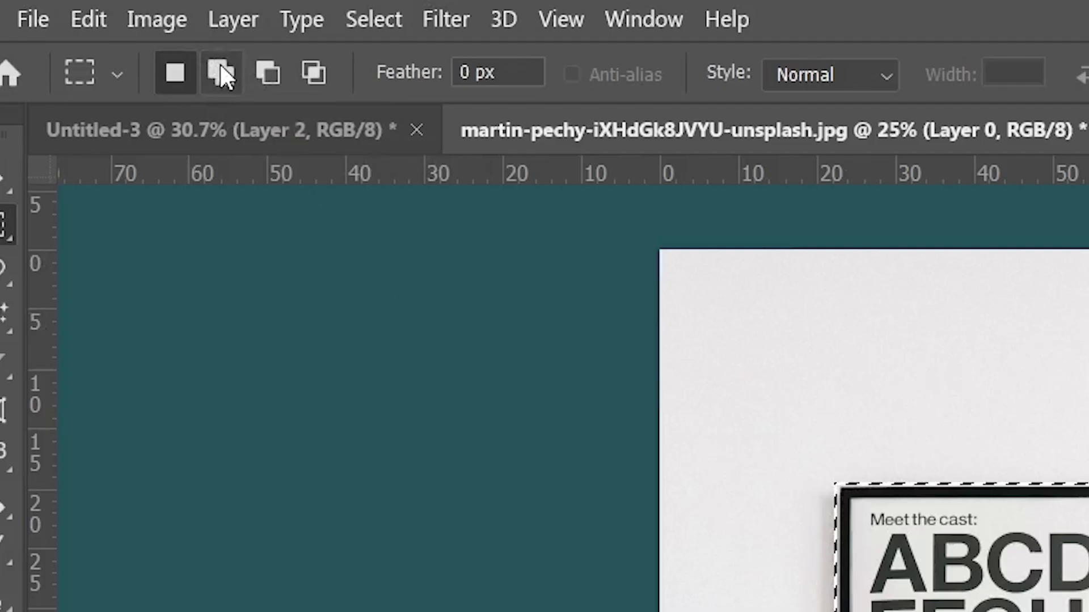
Set the marquee to add to the selection and add three rectangular areas overlapping the upper edge of the framed poster.
left_click(104, 29)
left_click(264, 76)
left_click(311, 75)
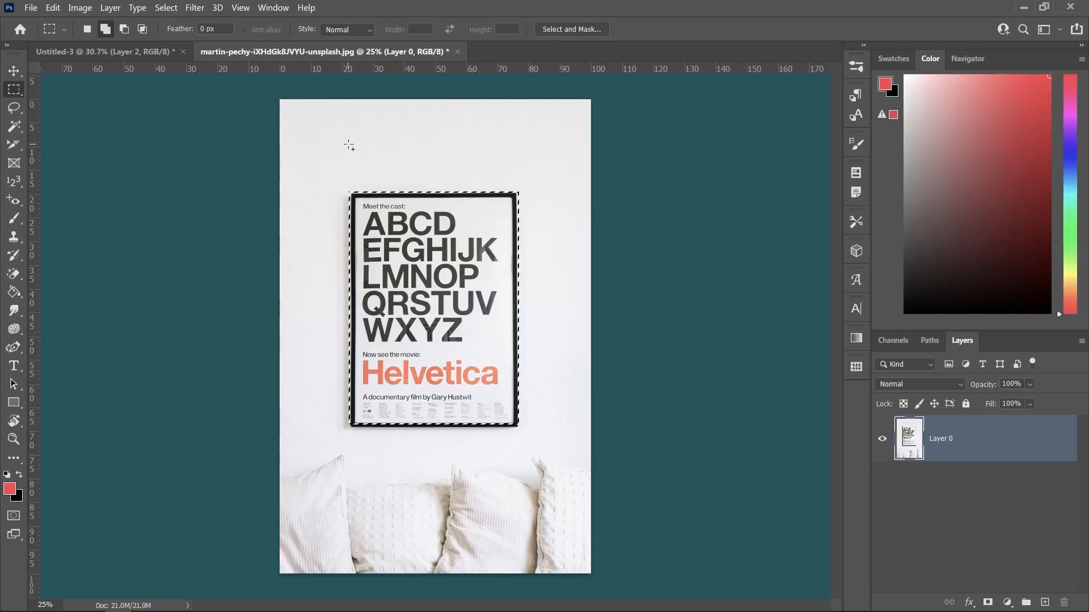
left_click_drag(343, 136, 383, 222)
left_click_drag(418, 136, 454, 193)
left_click_drag(489, 155, 522, 249)
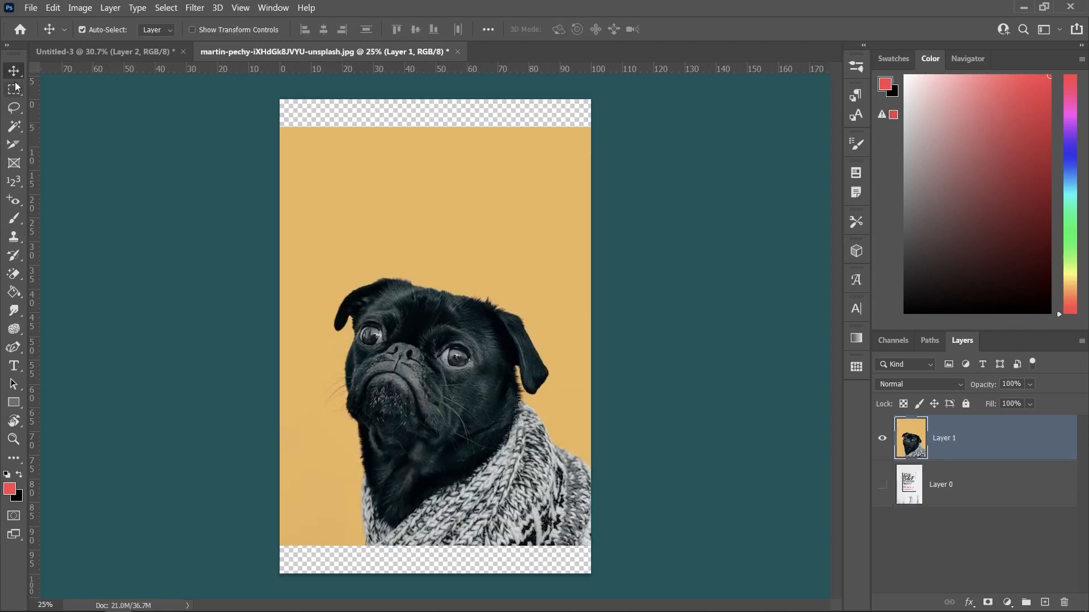
Select a circle around the pug's head with the Elliptical Marquee tool and mask the layer to it.
left_click(13, 89)
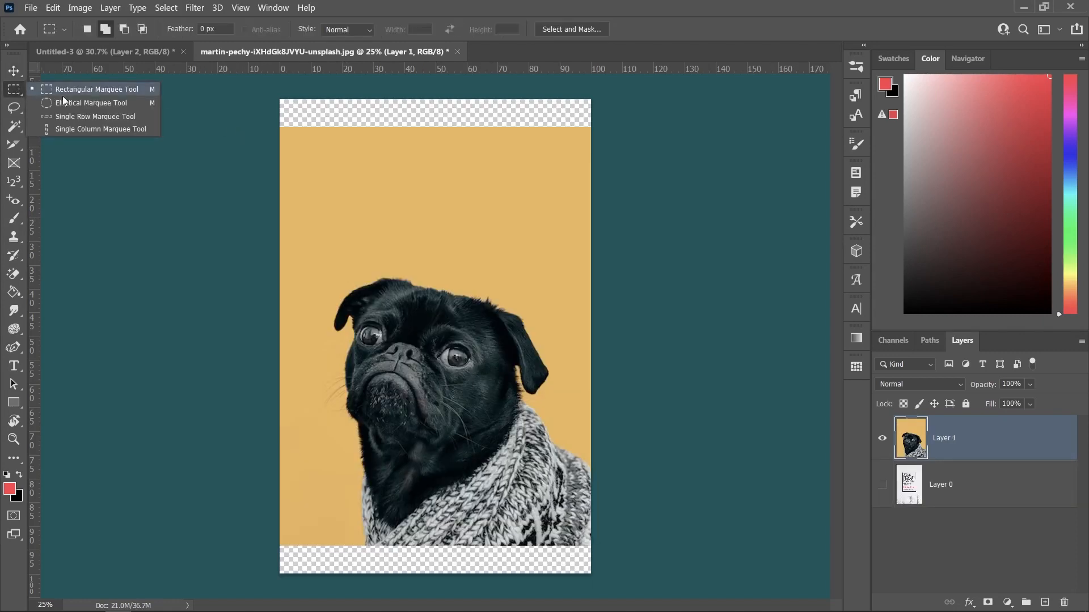
left_click(85, 102)
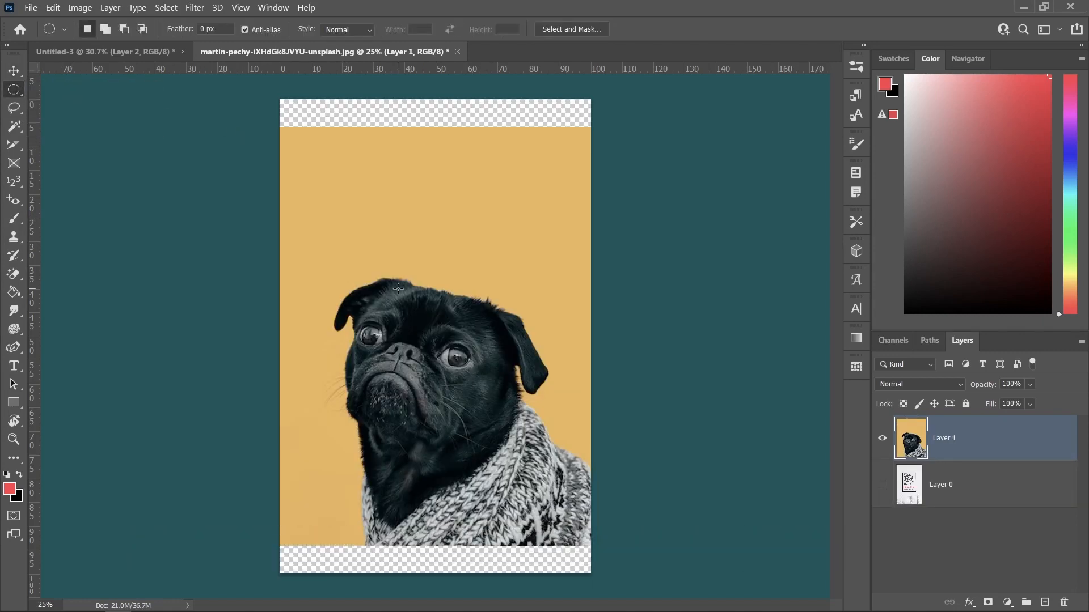
left_click_drag(318, 227, 593, 432)
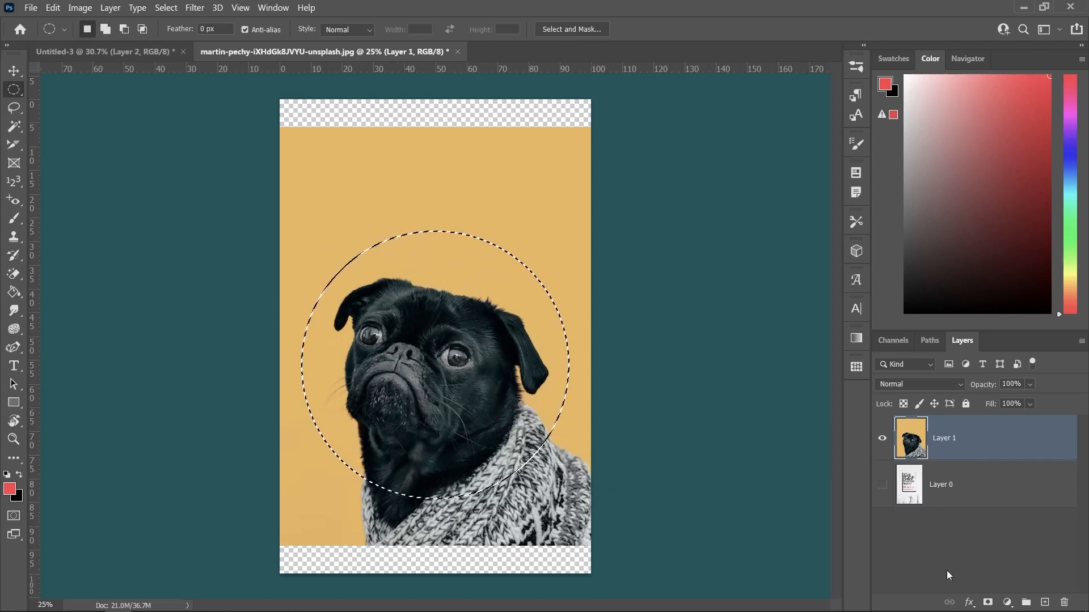
left_click(987, 602)
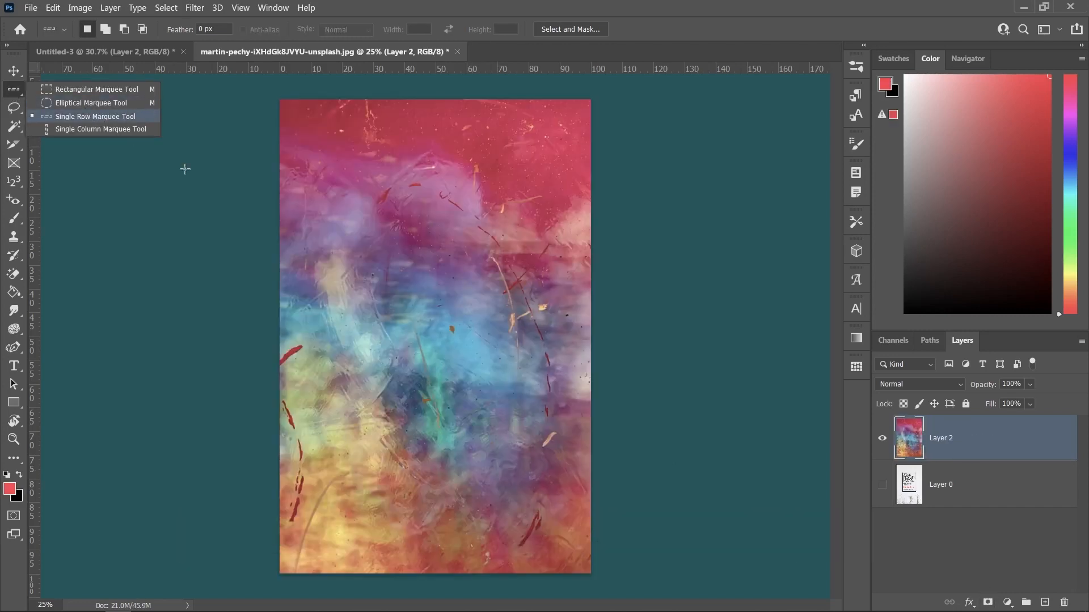
Select a single pixel row of the abstract painting with the Single Row Marquee and stretch its copy vertically to cover the full canvas.
left_click(458, 279)
key("z")
left_click_drag(404, 262, 588, 332)
left_click_drag(561, 269, 549, 413)
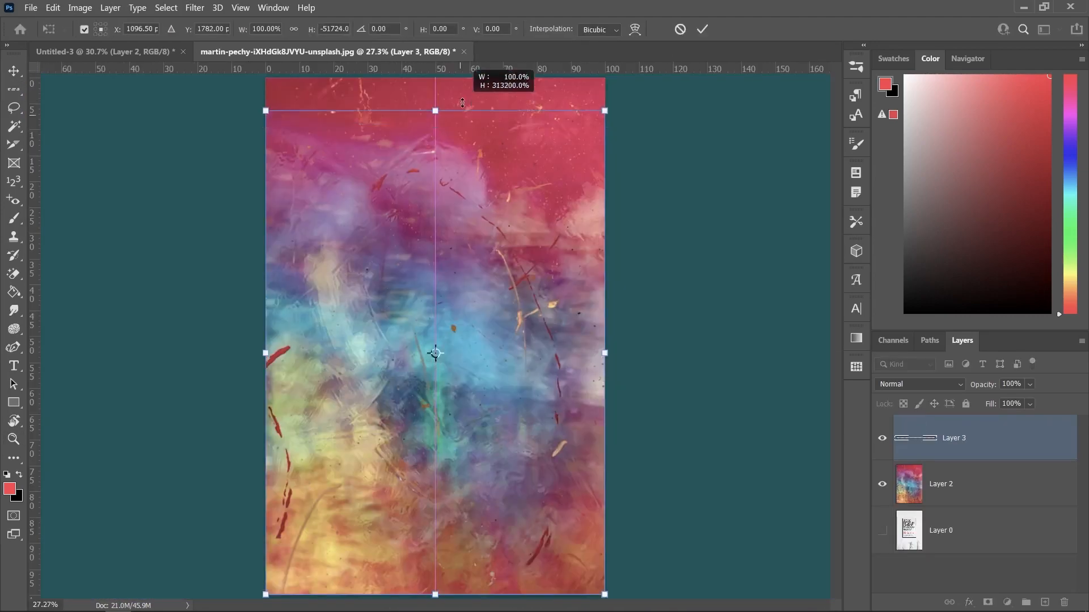
left_click_drag(465, 108, 465, 84)
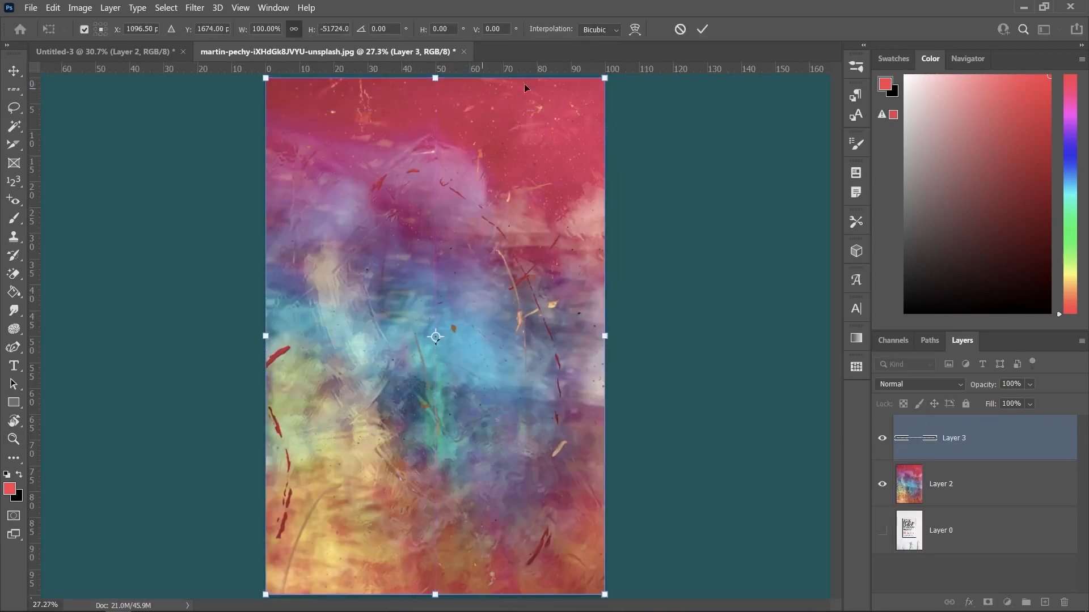
left_click(702, 29)
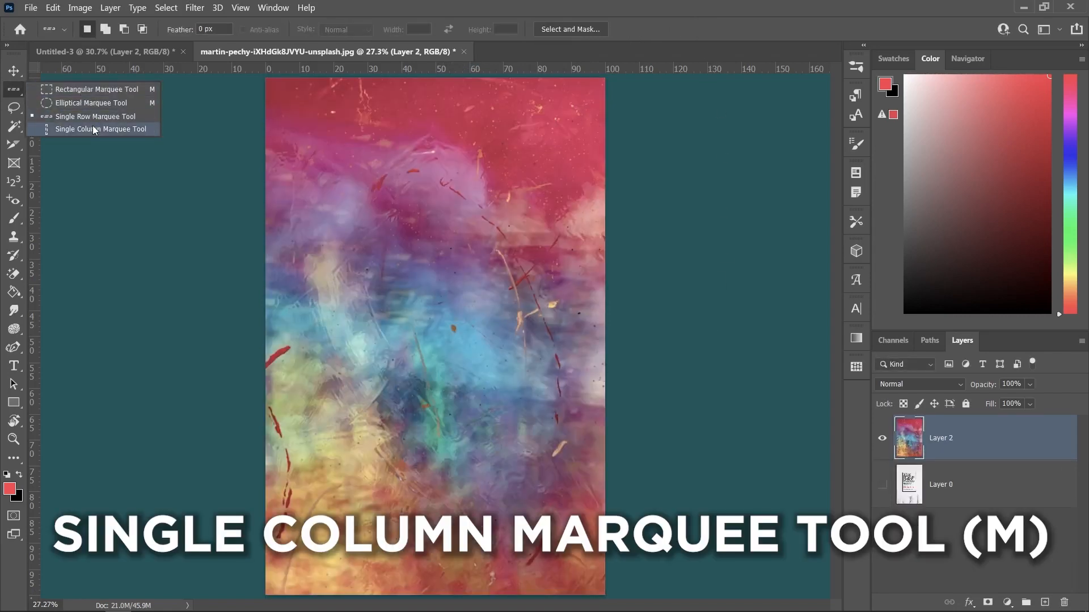
Select a single pixel column near the middle of the abstract painting with the Single Column Marquee tool.
left_click(93, 126)
left_click(432, 256)
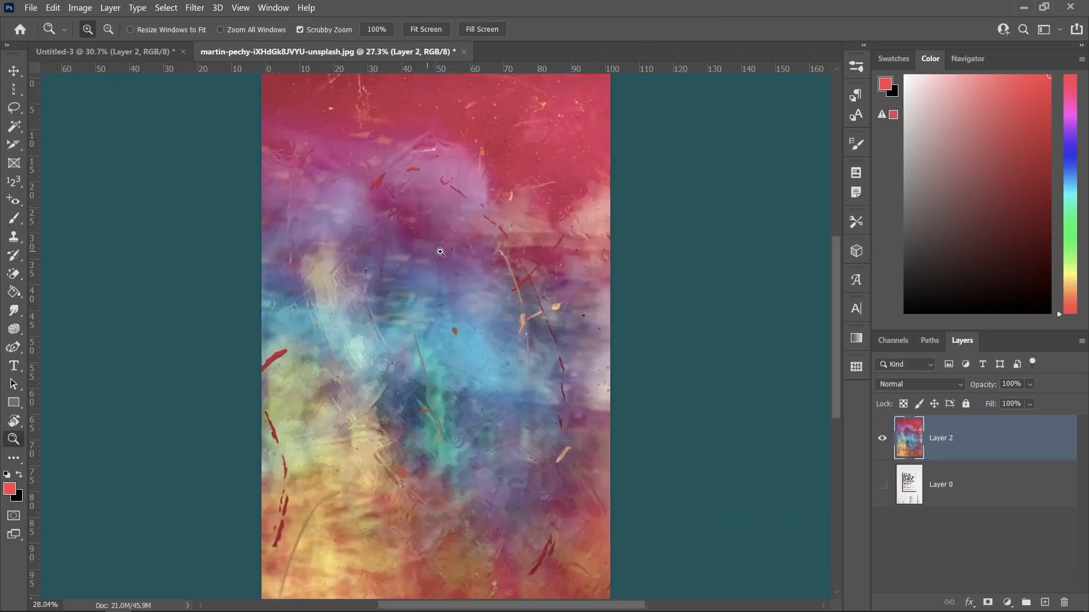
left_click(432, 253)
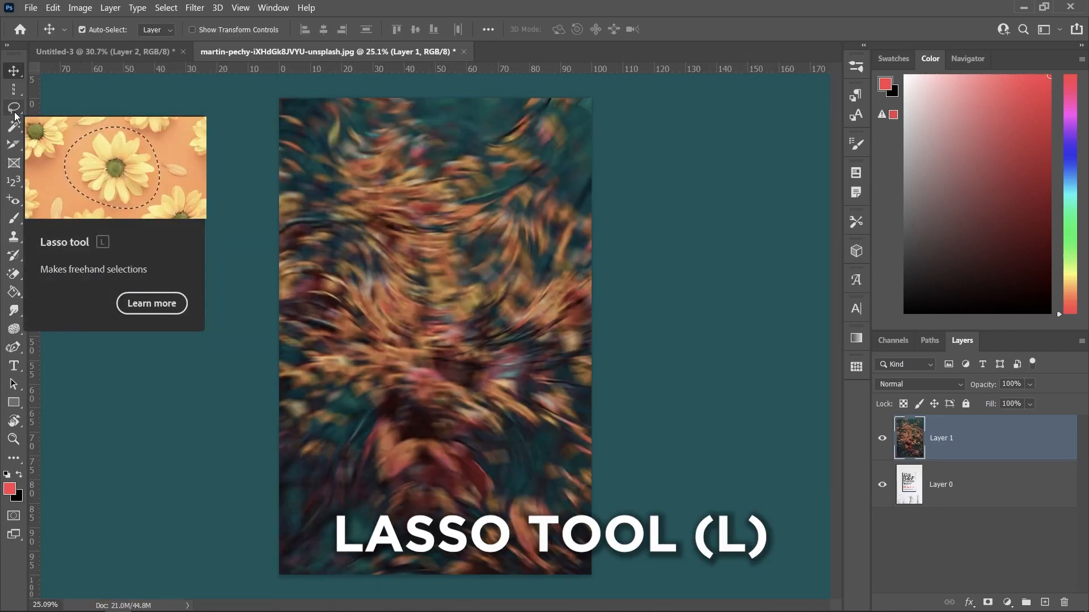
Draw several freehand Lasso selections across the swirling orange-and-teal image and mask the layer to them.
left_click(14, 108)
mouse_move(407, 225)
left_mouse_down()
mouse_move(352, 309)
mouse_move(400, 400)
mouse_move(472, 313)
mouse_move(468, 236)
mouse_move(406, 226)
left_mouse_up()
mouse_move(548, 435)
left_mouse_down()
mouse_move(550, 530)
mouse_move(571, 451)
mouse_move(544, 436)
left_mouse_up()
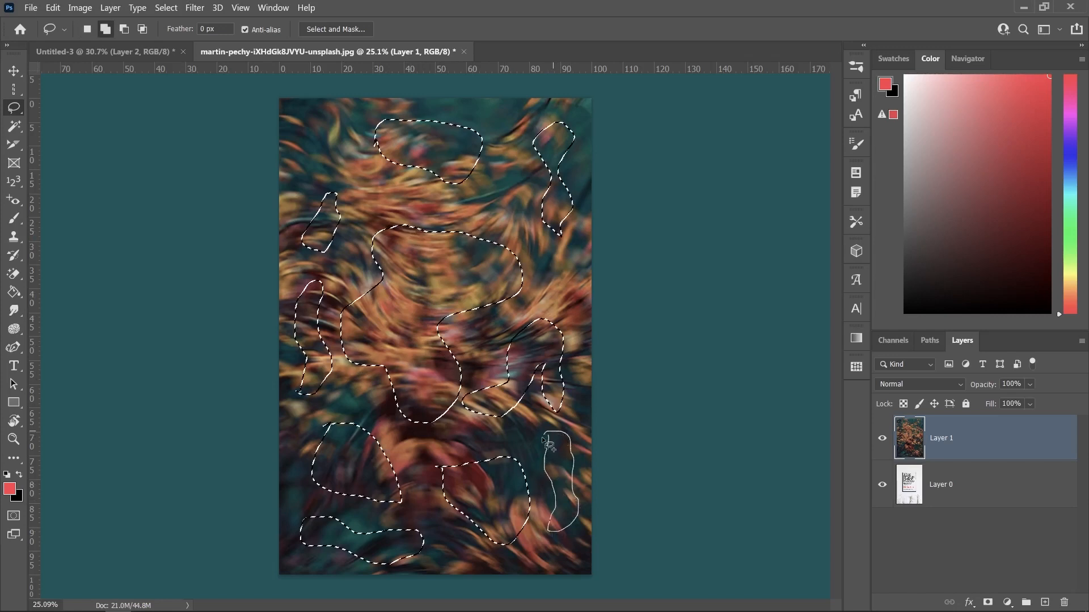
left_click(987, 602)
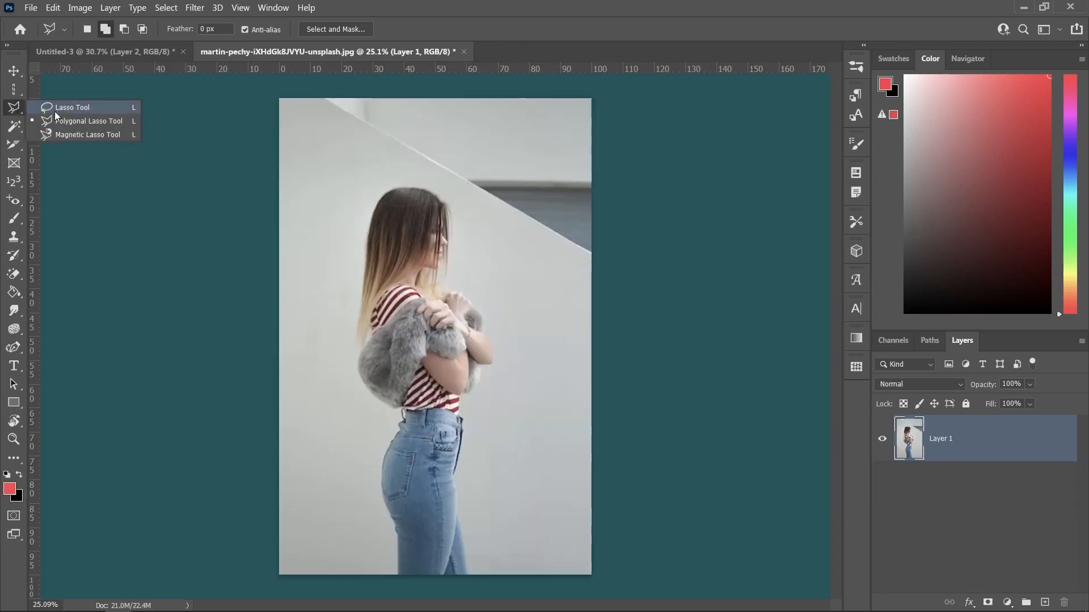
Outline the standing woman from jeans to head and back with the Polygonal Lasso, and mask the layer to that selection.
left_click(69, 125)
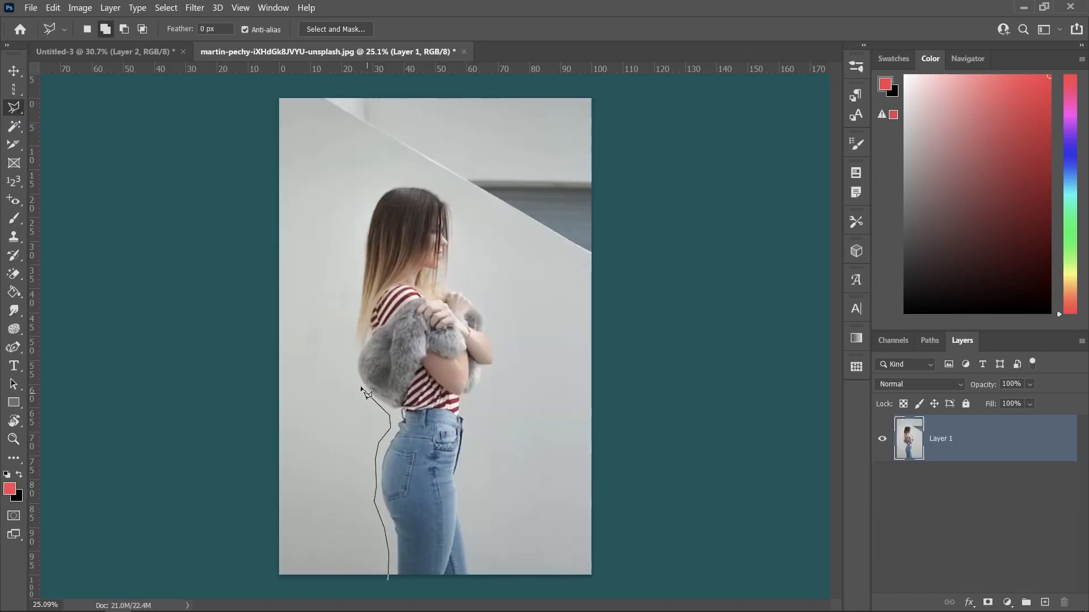
left_click(352, 374)
left_click(346, 347)
left_click(357, 289)
left_click(364, 224)
left_click(372, 189)
left_click(413, 178)
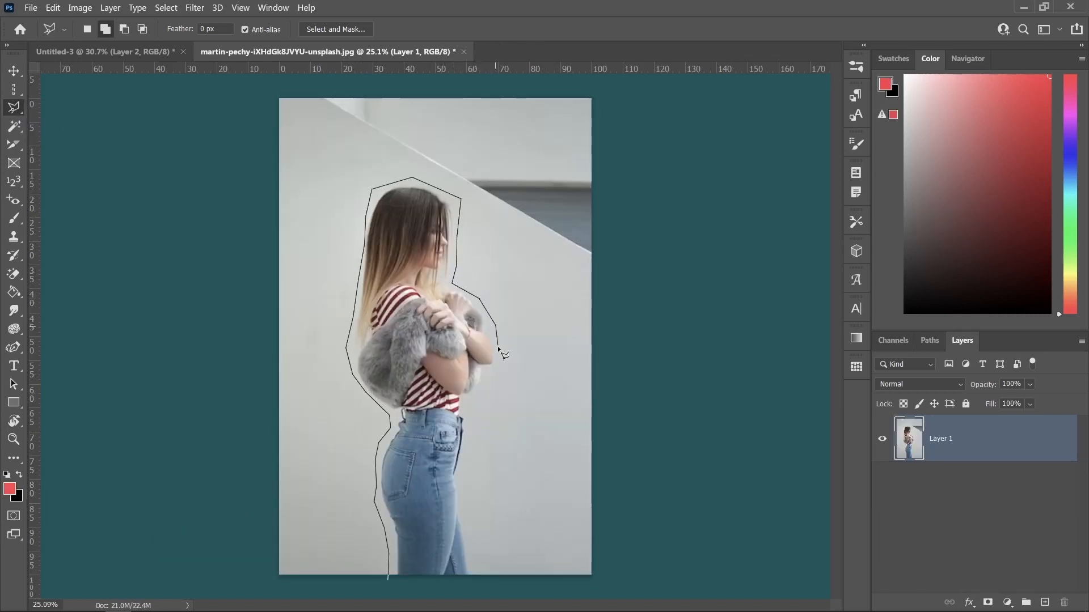
left_click(499, 372)
left_click(486, 379)
left_click(483, 400)
left_click(466, 404)
left_click(464, 475)
left_click(468, 553)
left_click(477, 580)
left_click(388, 579)
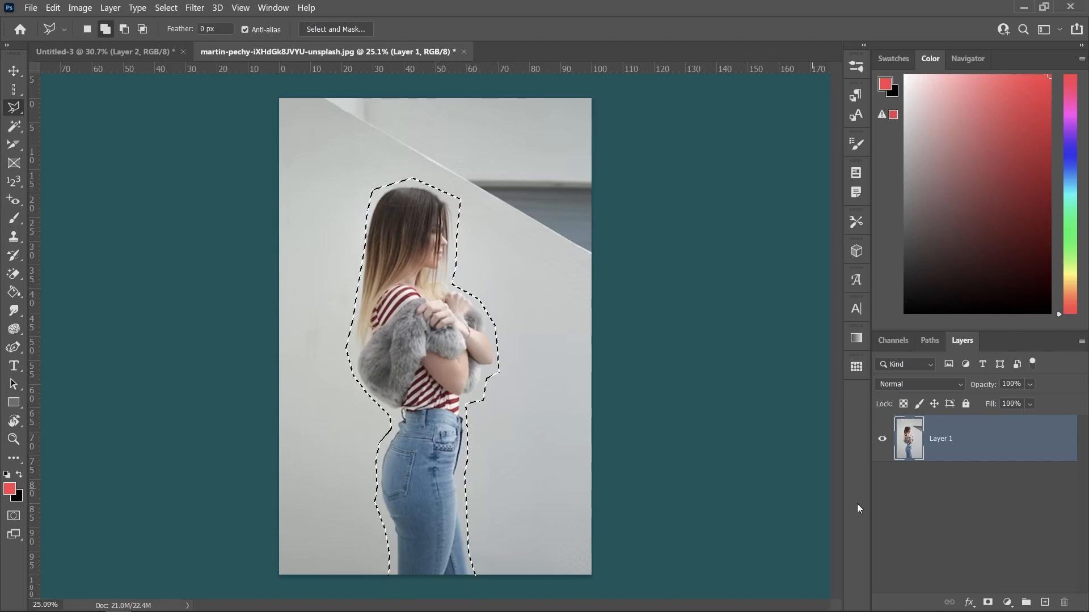
left_click(987, 602)
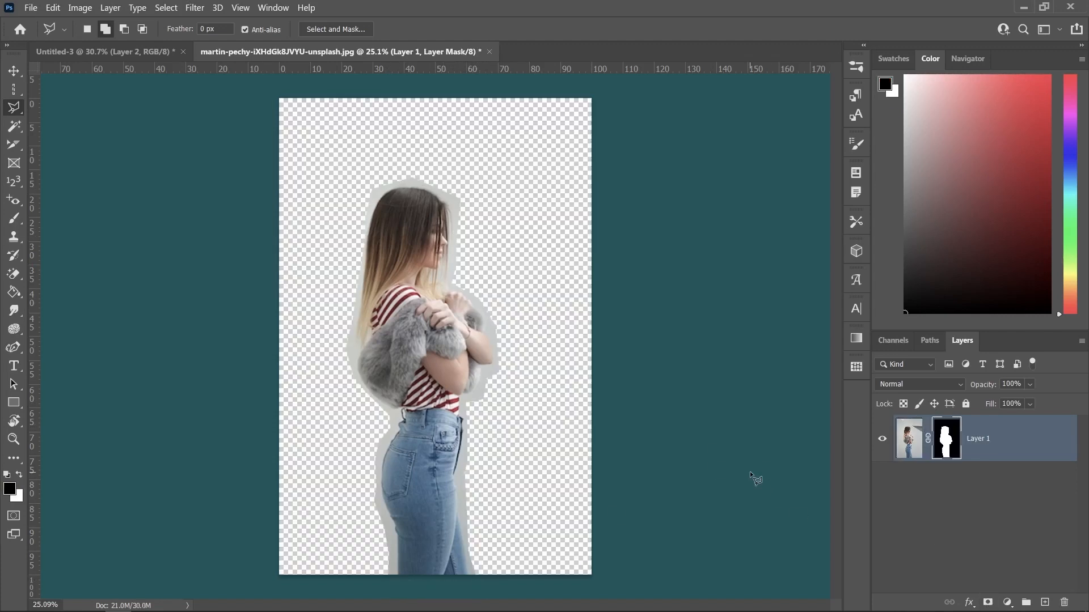
Trace the waffle cone's edge with the Magnetic Lasso, and select the cone by brushing over it with the Quick Selection tool.
right_click(11, 109)
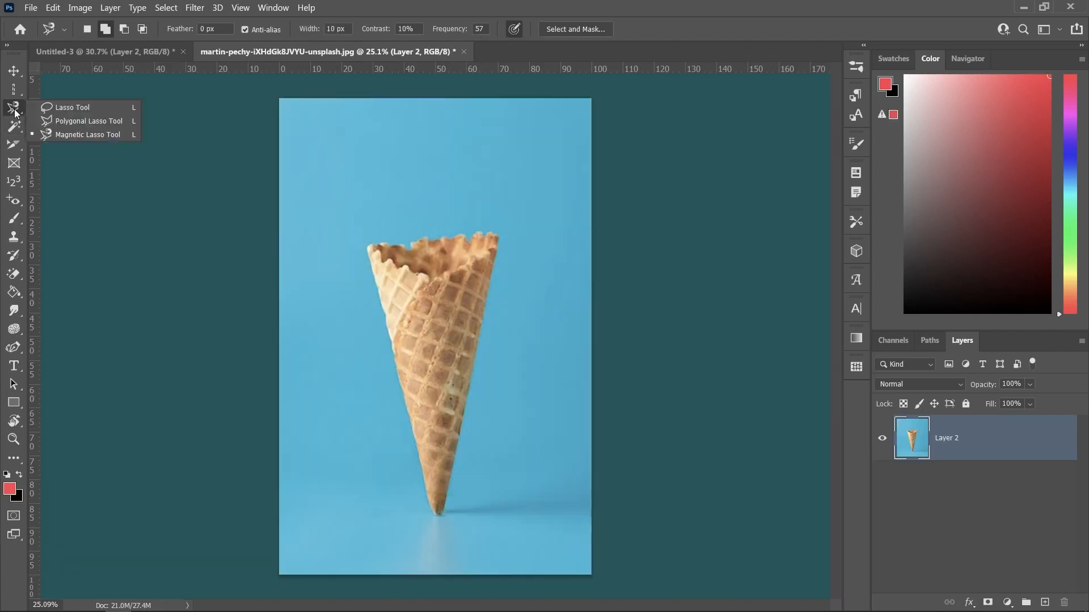
left_click(88, 134)
left_click_drag(377, 299, 380, 339)
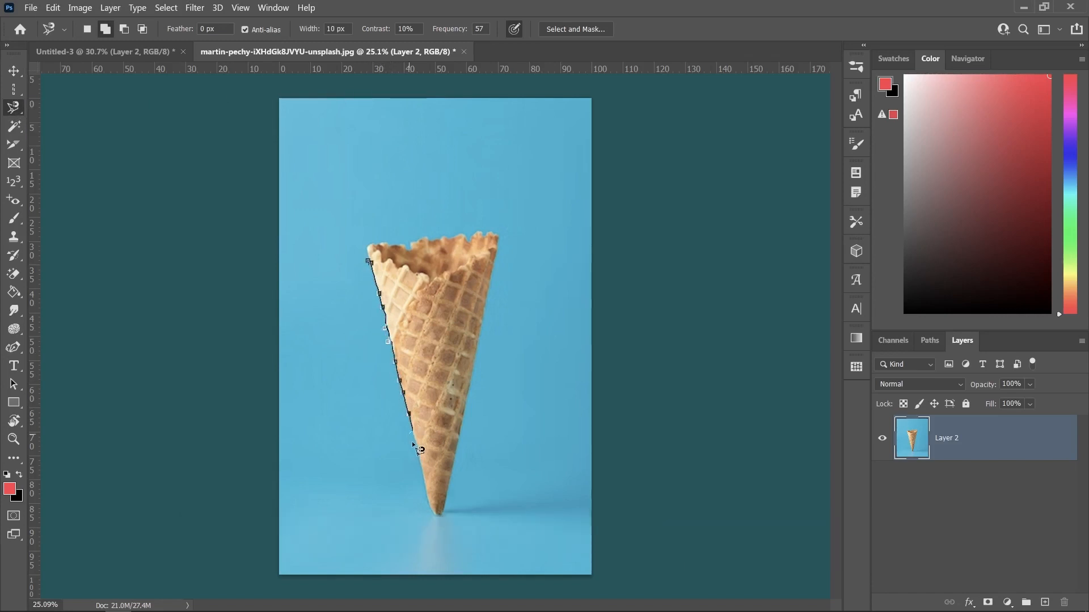
left_click(14, 126)
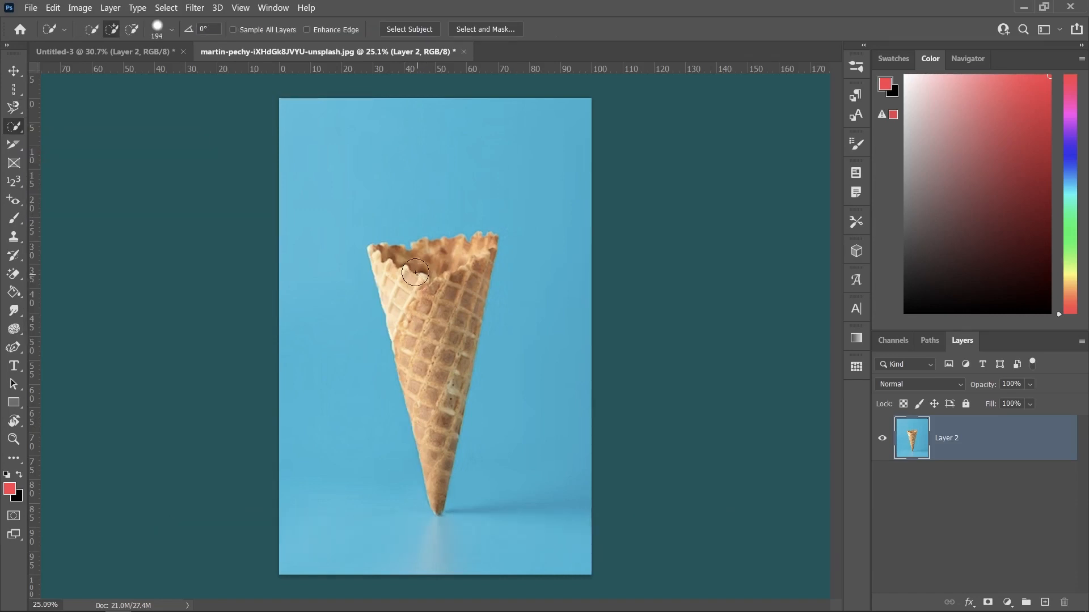
left_click_drag(411, 273, 432, 410)
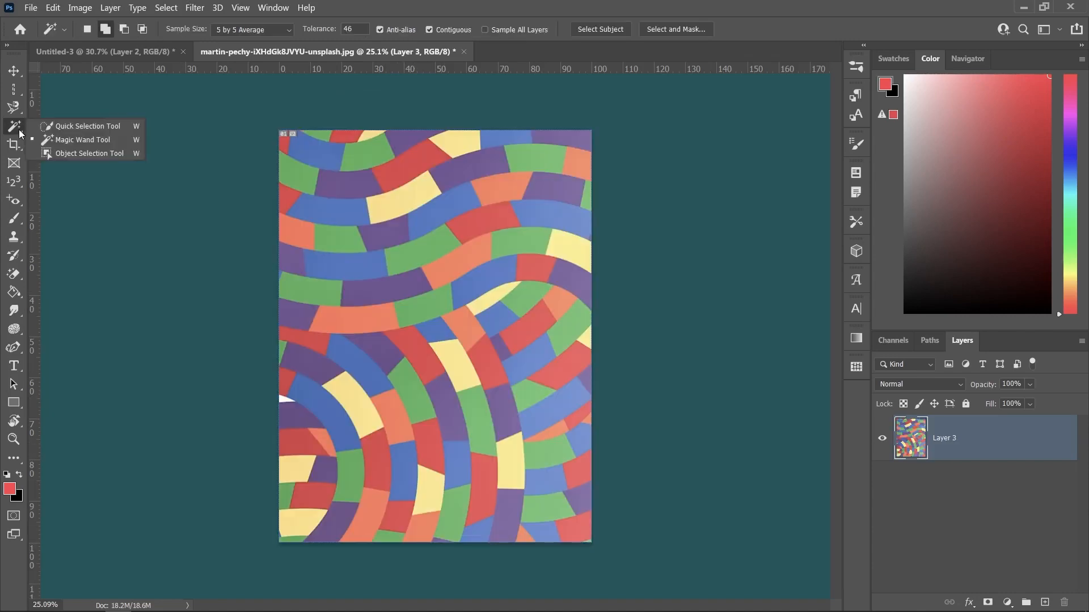
Select individual red blocks of the colourful pattern with the Magic Wand, and turn Contiguous off to select red areas across the image.
left_click(66, 142)
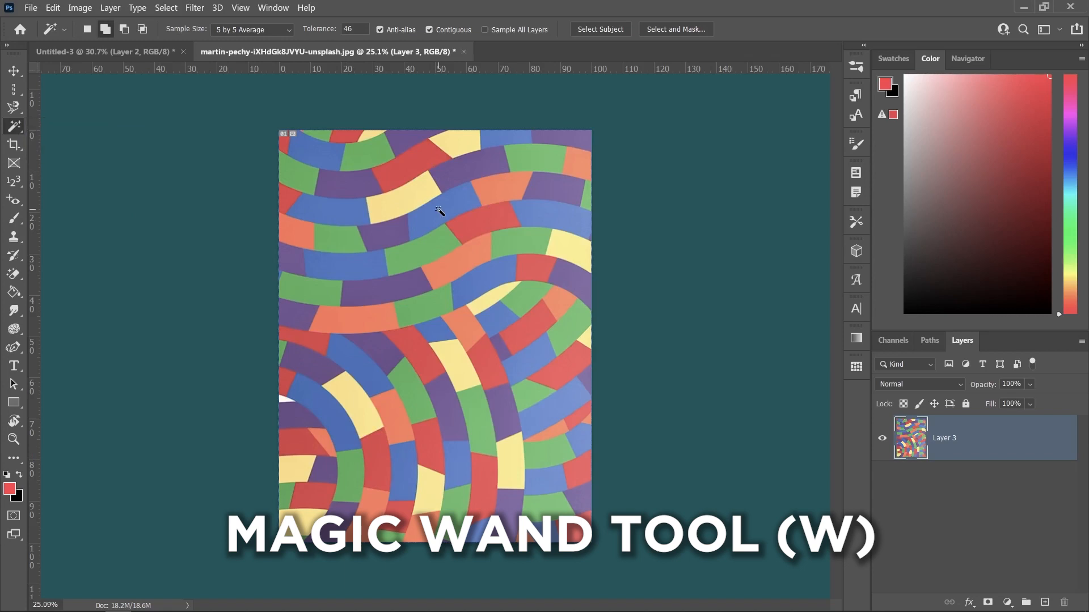
left_click(413, 159)
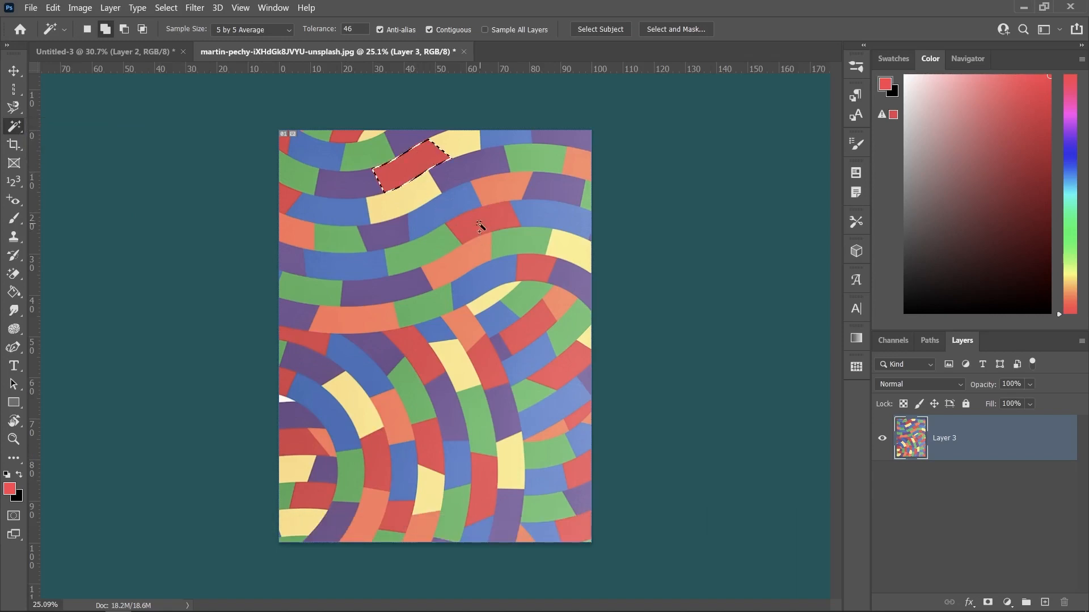
left_click(479, 227)
left_click(491, 374)
left_click(417, 166)
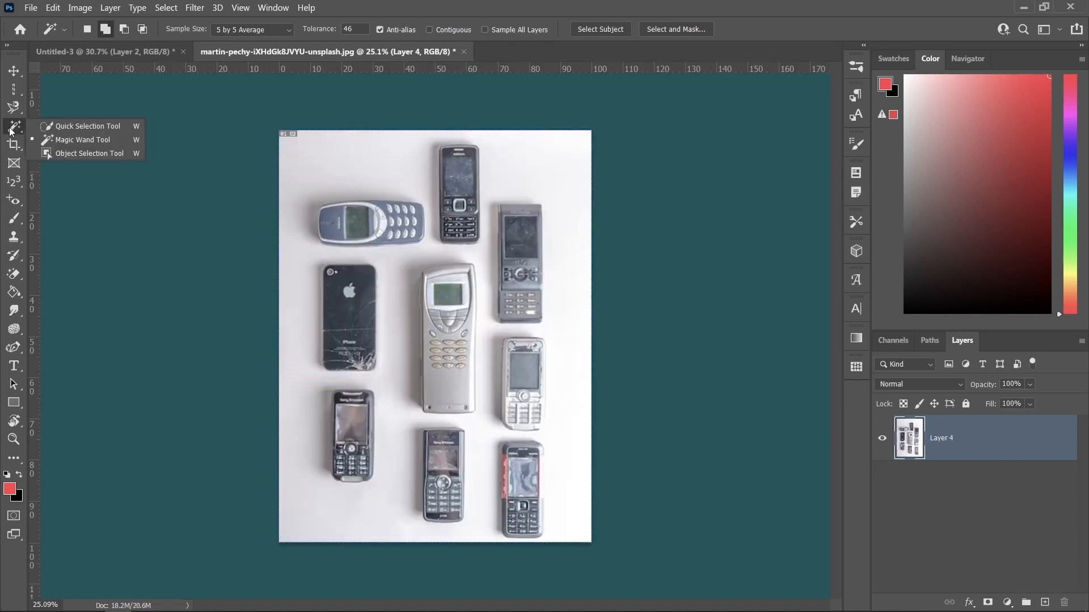
Select several phones one by one with the Object Selection tool in Rectangle mode and mask the layer to them.
left_click(85, 154)
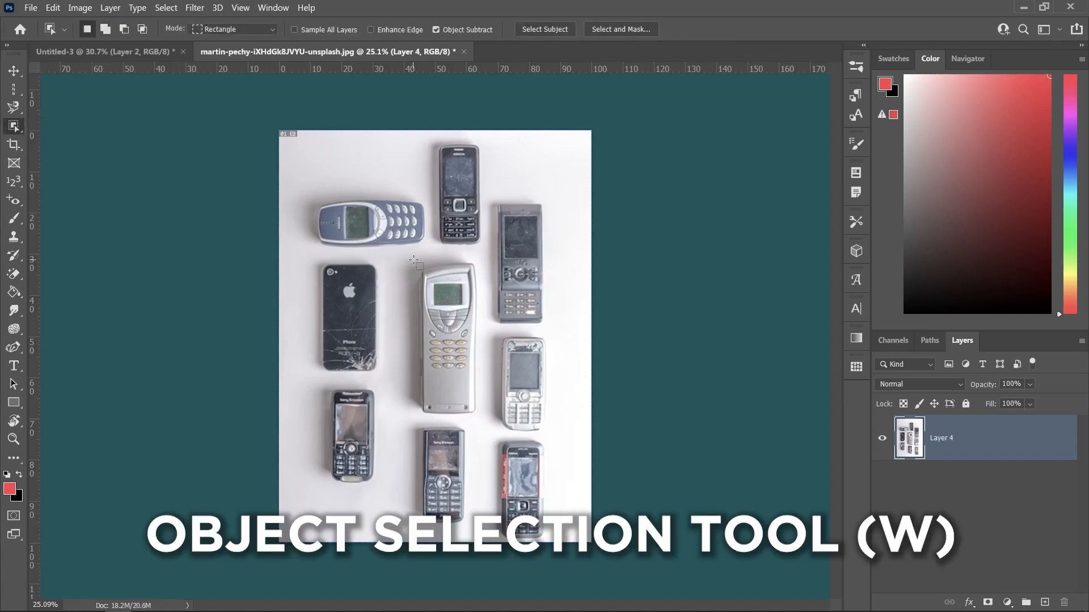
left_click_drag(414, 261, 489, 429)
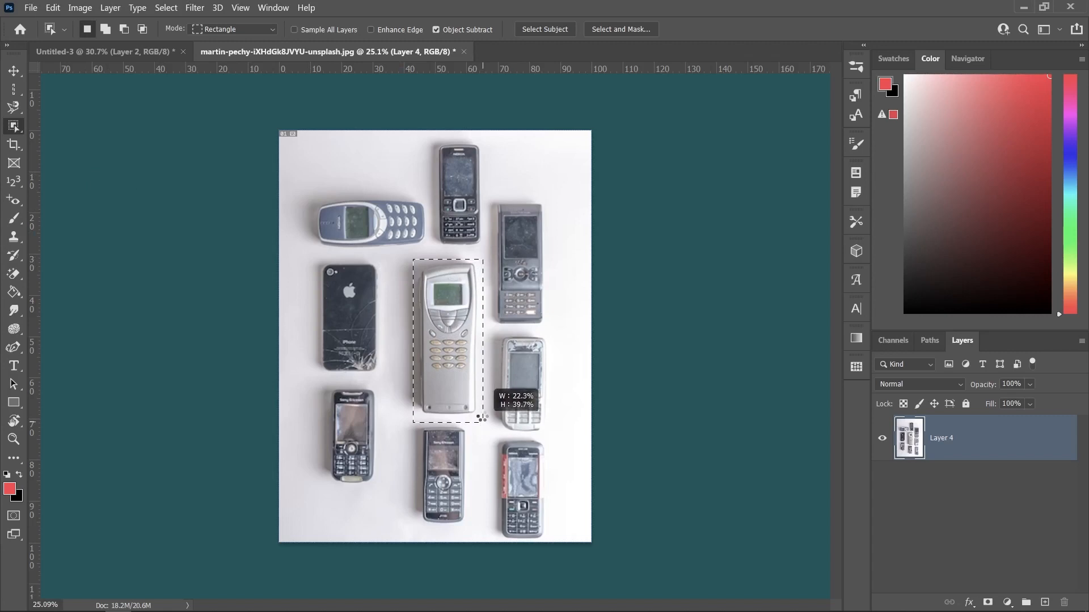
left_click_drag(313, 253, 384, 383)
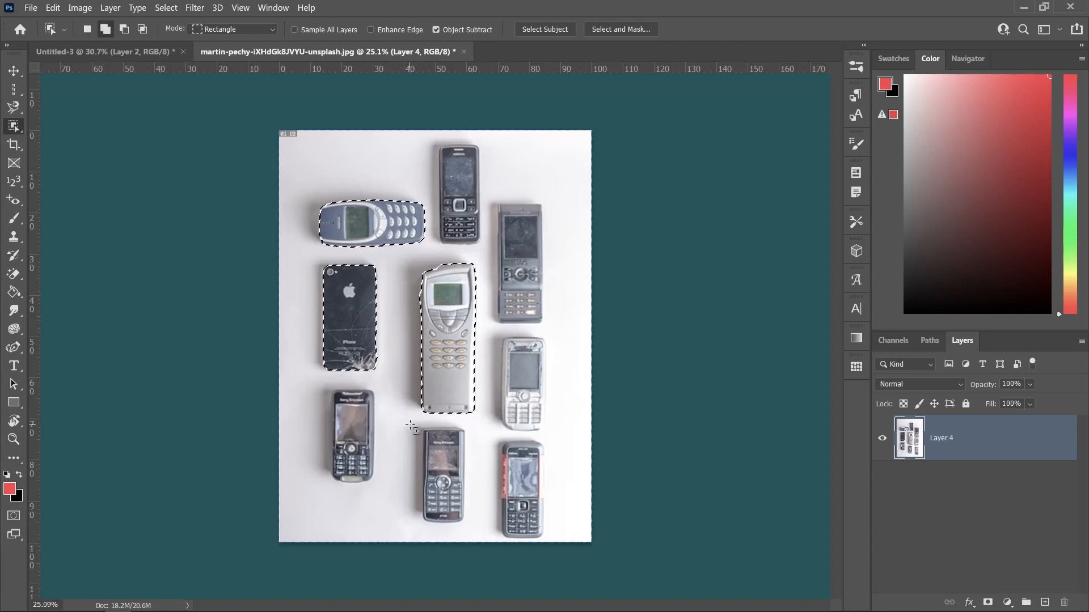
left_click_drag(488, 194, 546, 325)
left_click(988, 602)
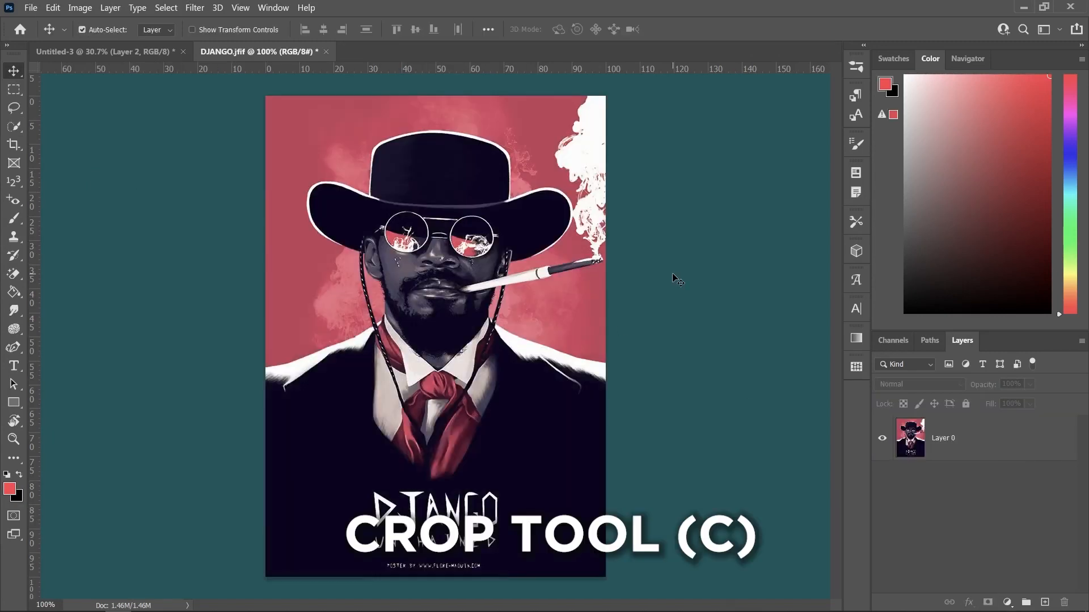
Try cropping the Django poster upward from its bottom edge and open the crop ratio presets.
left_click(22, 148)
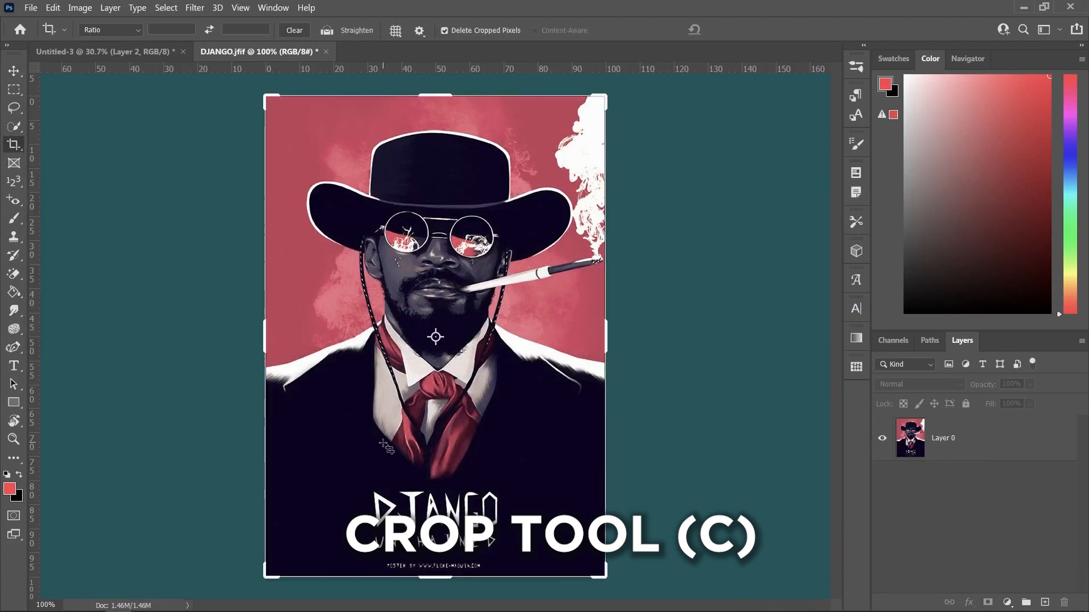
left_click_drag(435, 577, 437, 516)
left_click(125, 29)
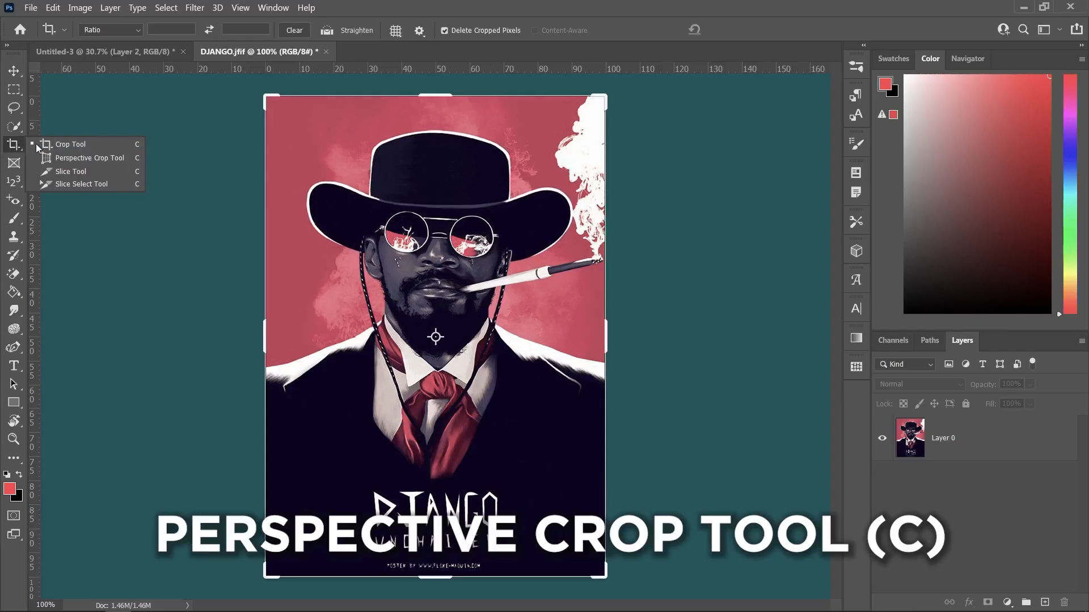
Crop the image to the slanted CAMPING sign with the Perspective Crop tool, marking the sign's four corners.
left_click(64, 159)
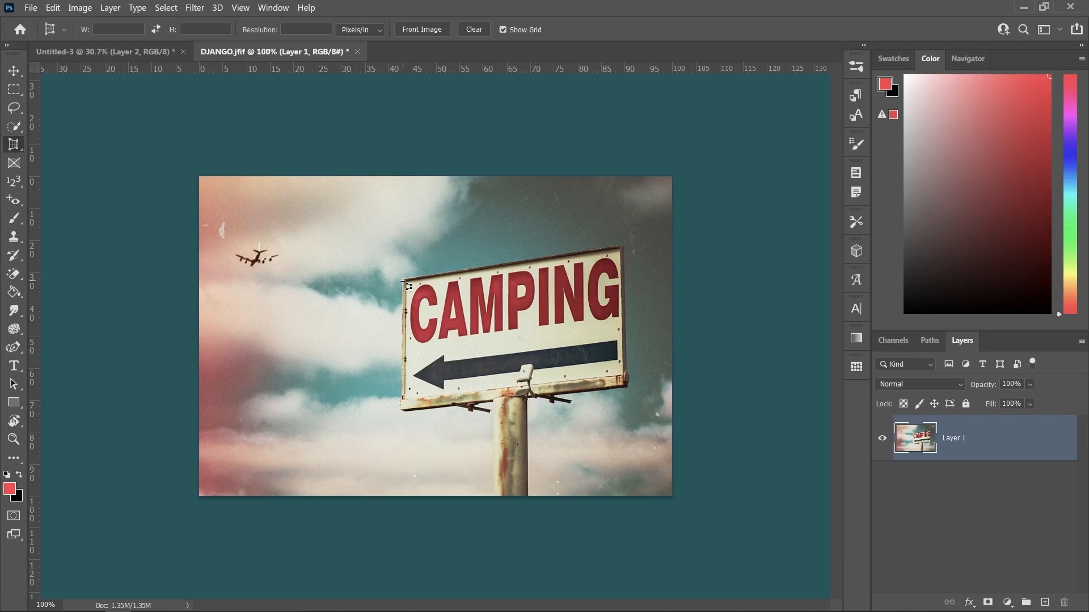
left_click(402, 281)
left_click(618, 248)
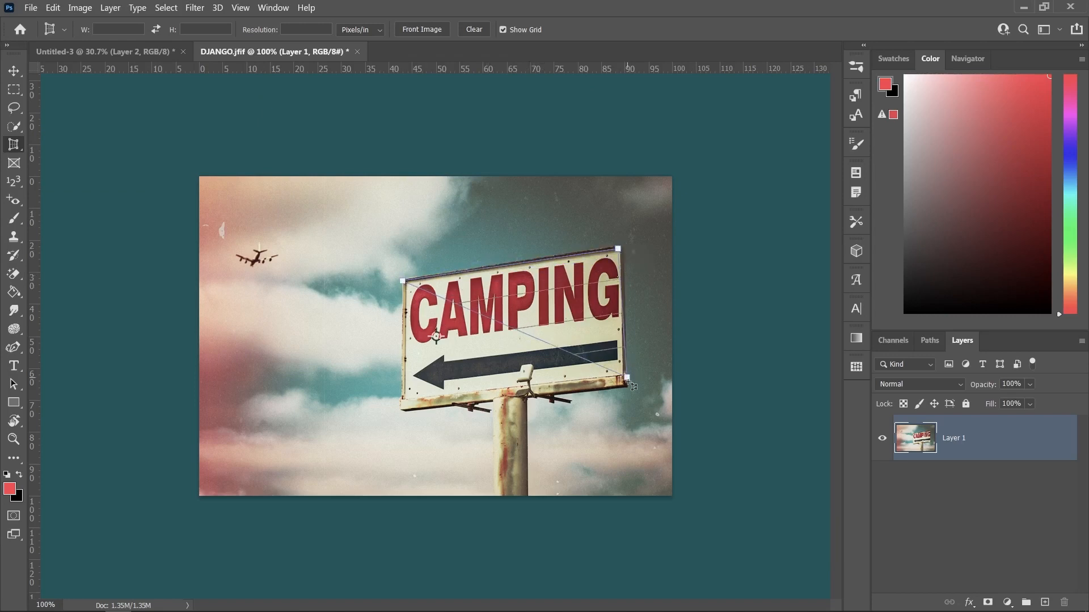
left_click(623, 383)
left_click(400, 407)
key("Return")
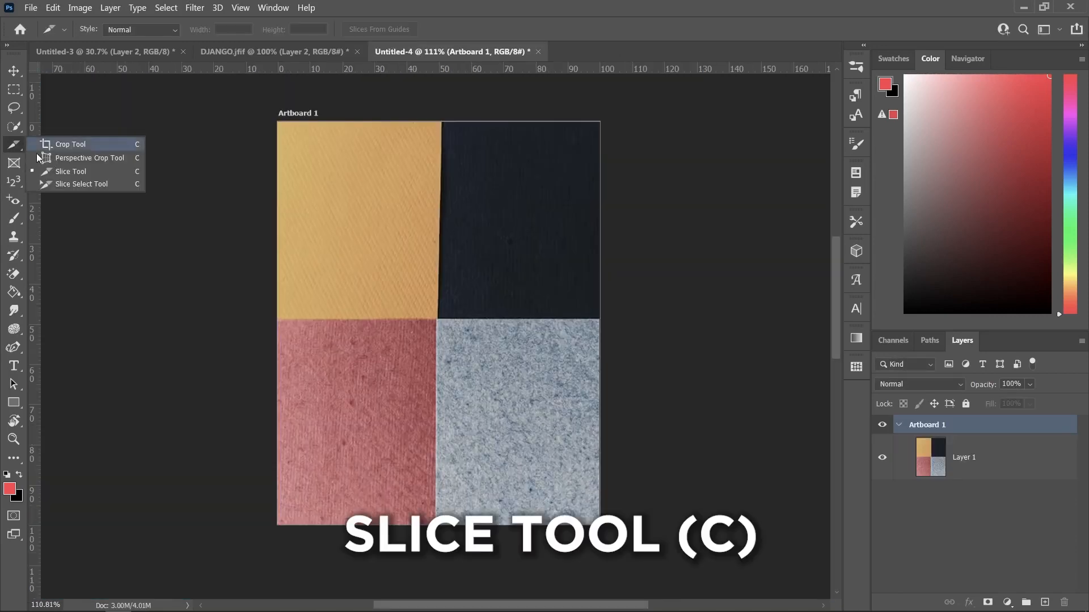
Slice the artboard along the borders of its four texture swatches, and open Save for Web to select individual slices.
left_click(443, 314)
left_click(31, 9)
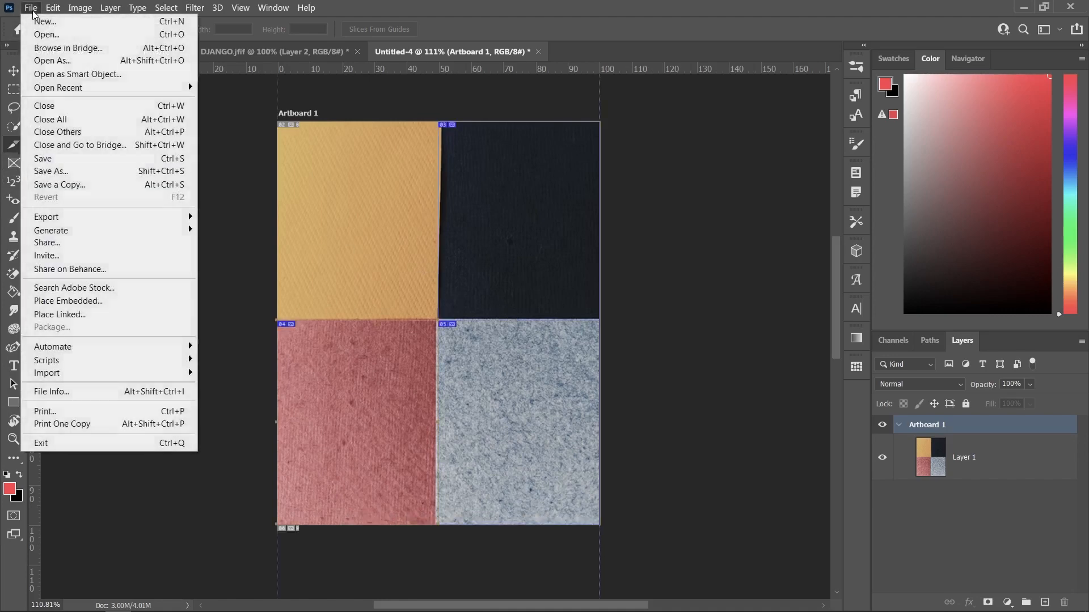
mouse_move(175, 224)
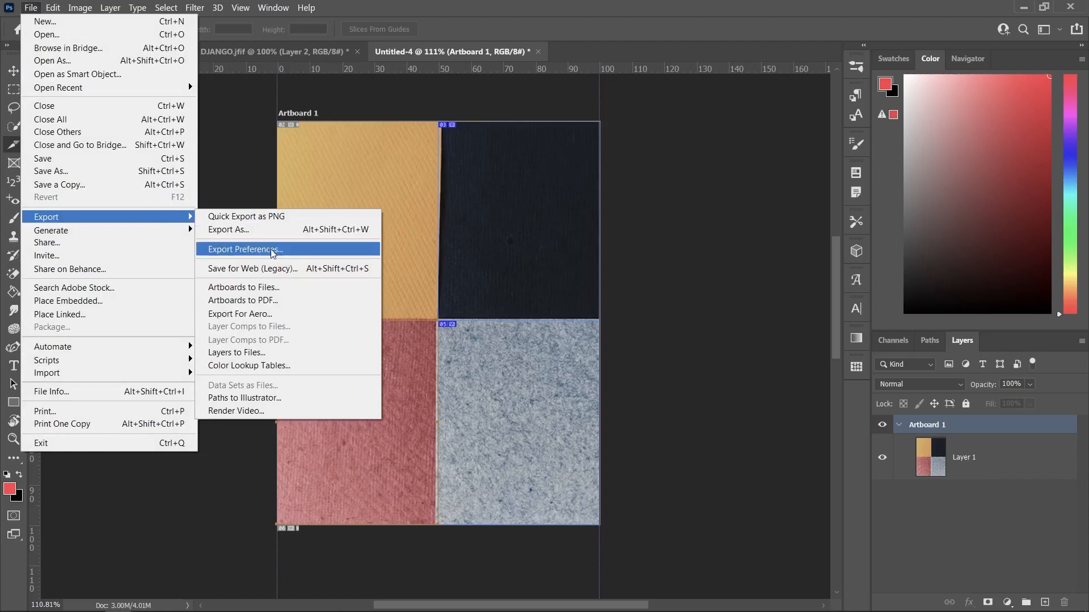
left_click(238, 265)
left_click(498, 209)
left_click(509, 362)
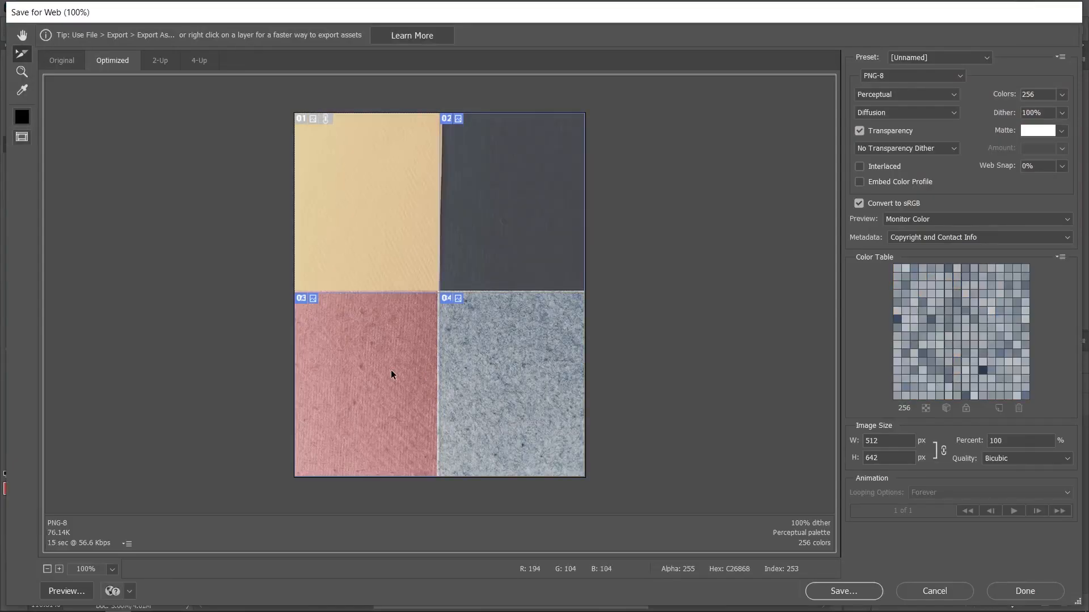
left_click(390, 369)
left_click(394, 236)
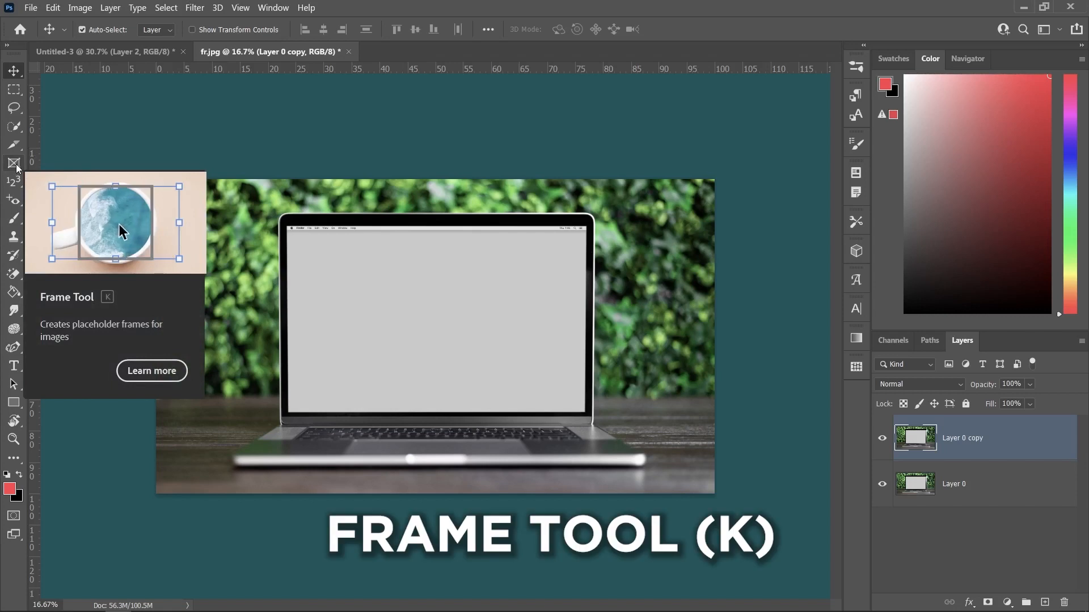
Draw a rectangular frame about 54% by 60% over the laptop's screen, and place the T-shirt photo inside it.
left_click(14, 163)
left_click_drag(290, 230, 587, 413)
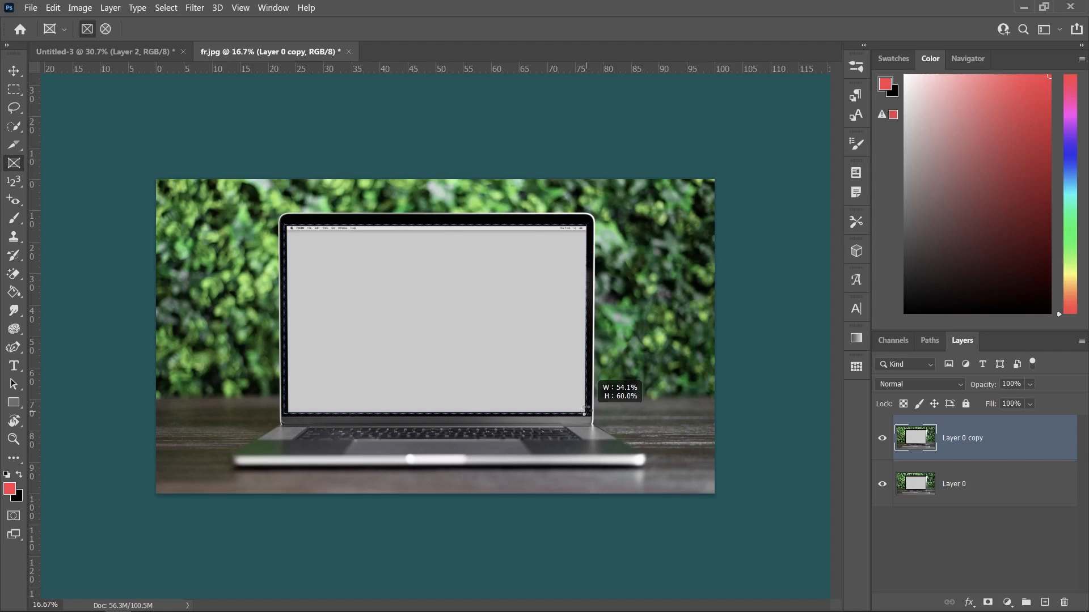
left_click_drag(587, 413, 586, 414)
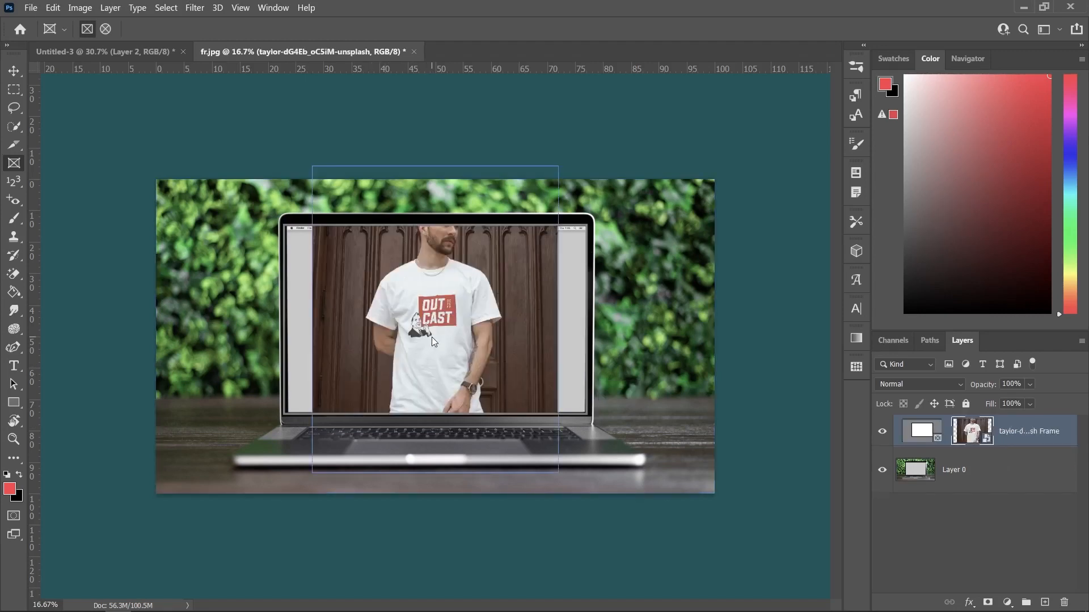
left_click_drag(441, 321, 417, 327)
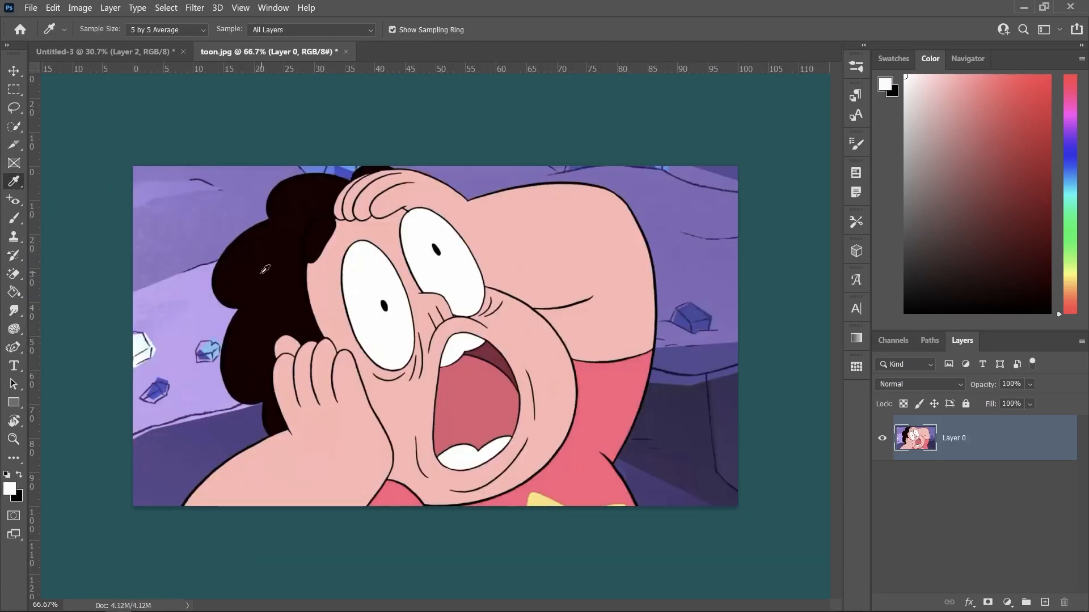
Sample the pink inside the cartoon character's mouth as the foreground colour with the Eyedropper.
left_click_drag(265, 270, 478, 375)
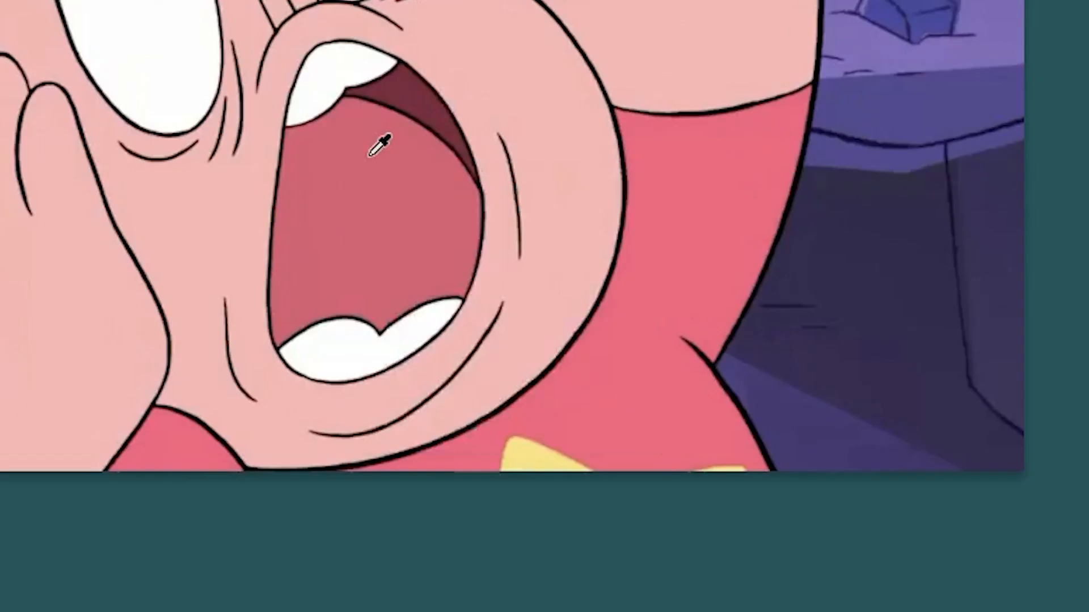
right_click(477, 378)
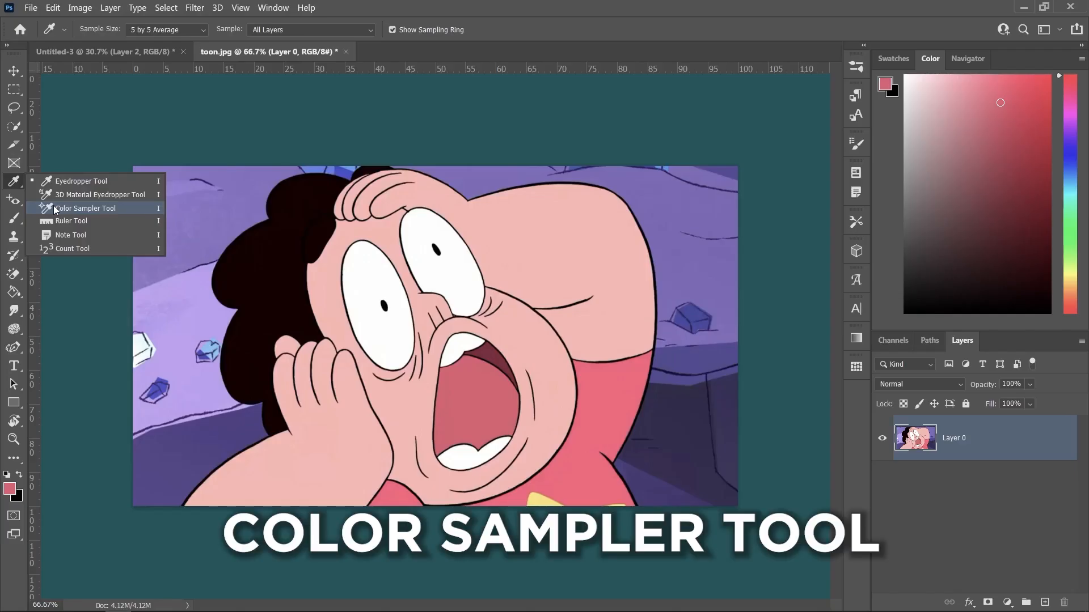
Place color samplers on the cartoon's hair, eyes, mouth, skin and purple background with the Color Sampler tool.
left_click(57, 209)
left_click(313, 227)
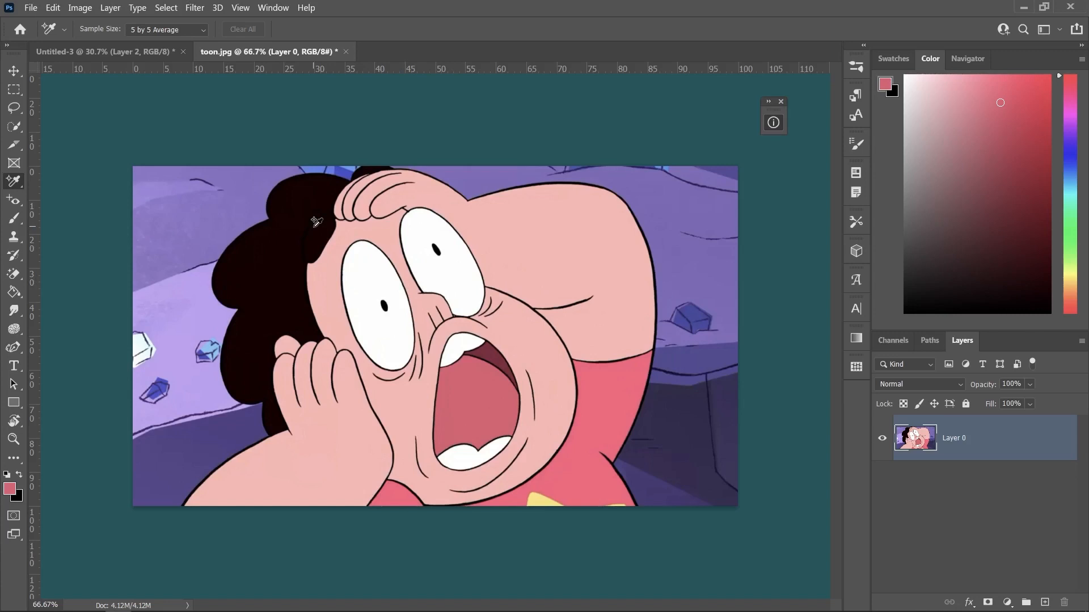
left_click(271, 300)
left_click(362, 350)
left_click(434, 280)
left_click(467, 403)
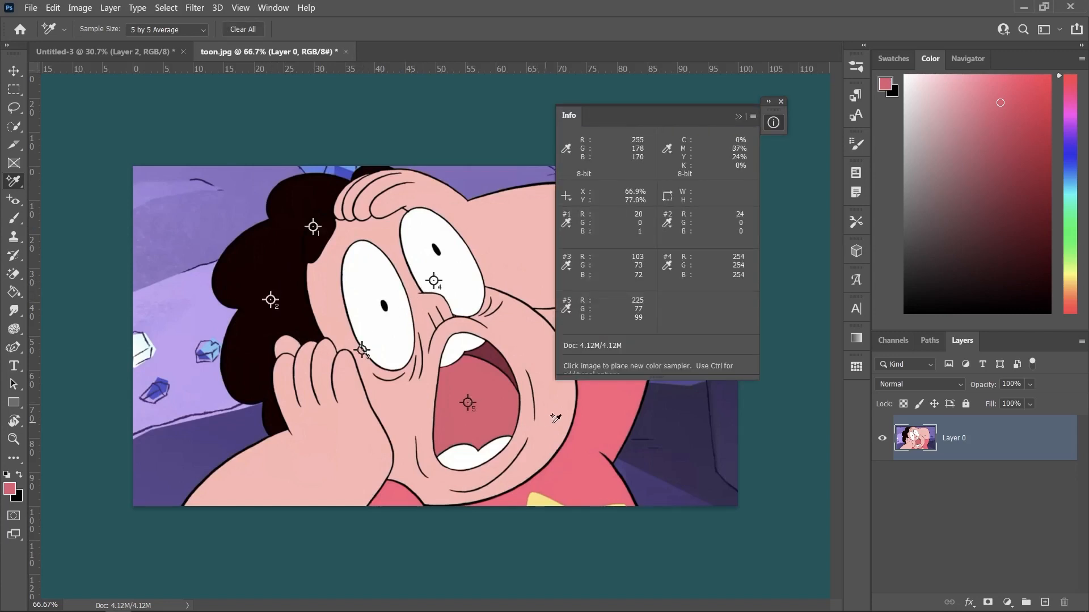
left_click(553, 423)
left_click(520, 322)
left_click(533, 233)
left_click(486, 178)
left_click(199, 242)
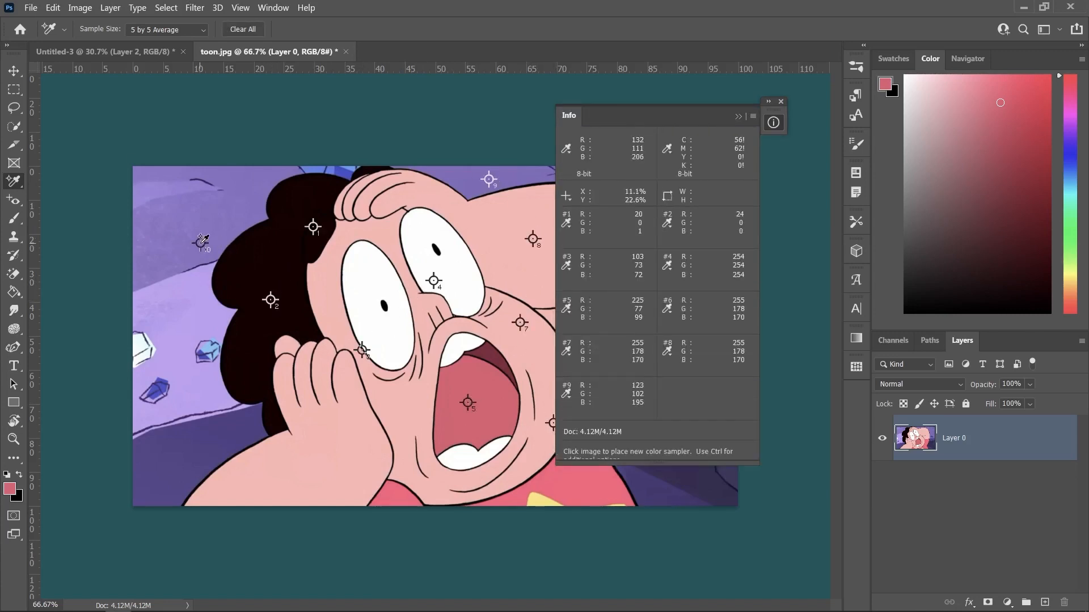
left_click(338, 403)
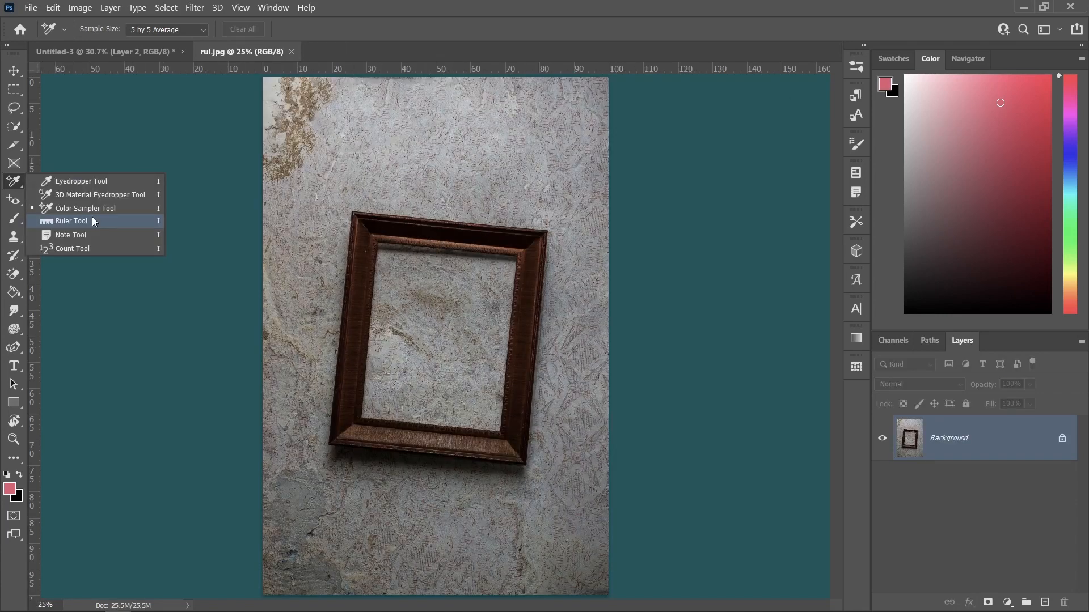
Measure a line across the wall with the Ruler, and straighten the layer along the picture frame's upper edge.
left_click(71, 221)
mouse_move(311, 149)
left_mouse_down()
mouse_move(532, 155)
mouse_move(573, 168)
left_mouse_up()
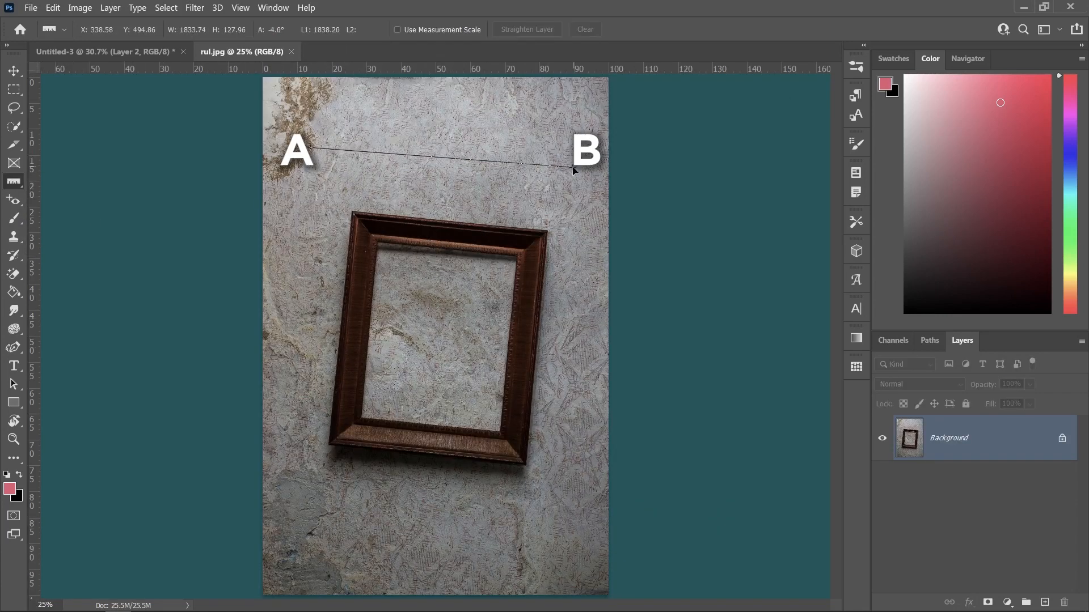
left_click_drag(351, 211, 547, 233)
left_click(534, 28)
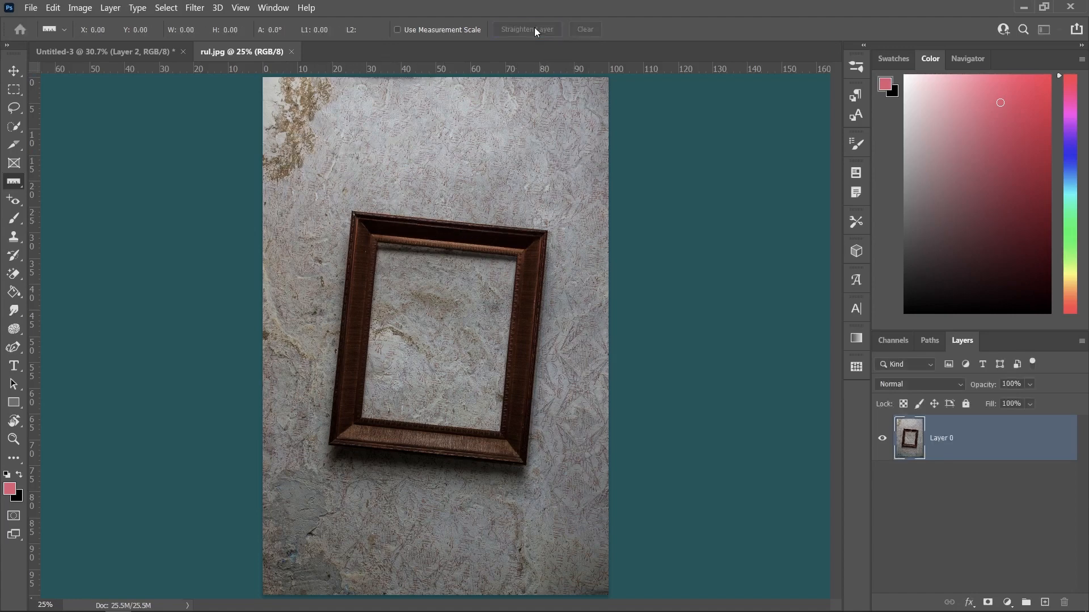
Add a note on the wall above the picture frame with the Note tool.
right_click(14, 181)
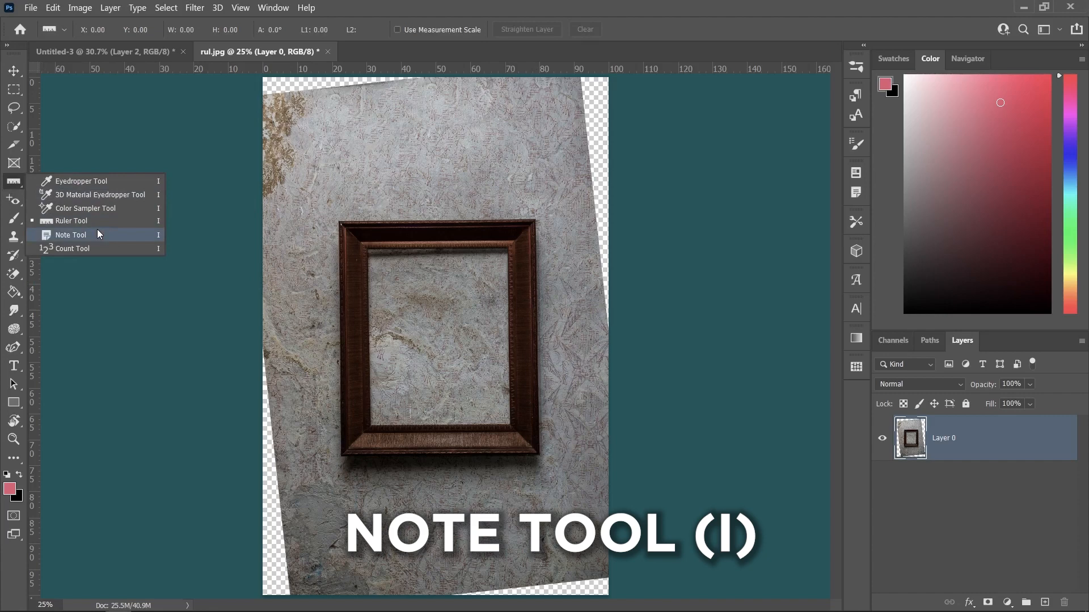
left_click(74, 235)
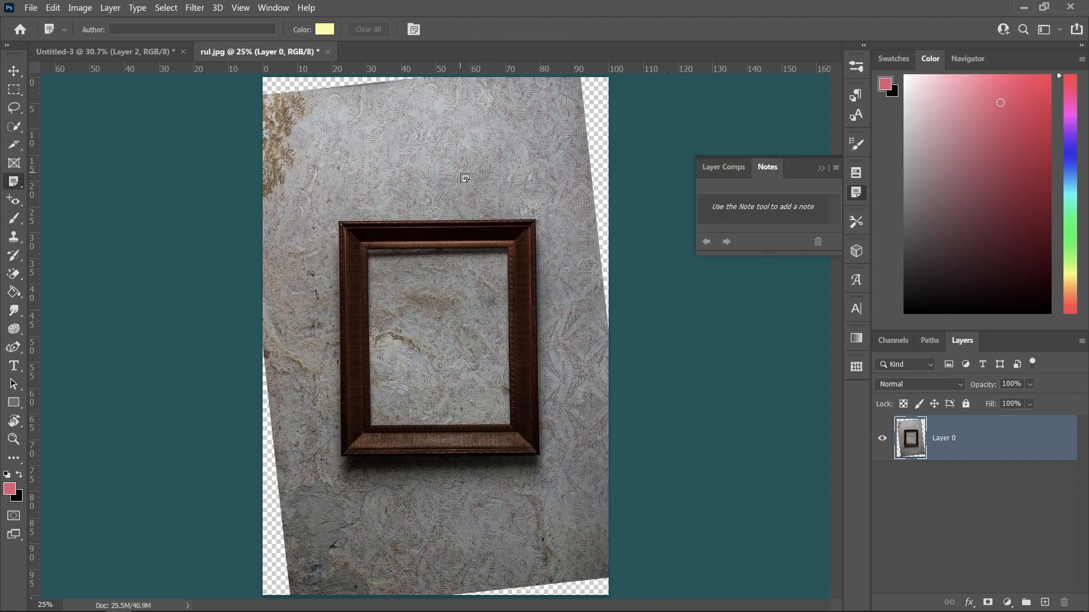
left_click(465, 140)
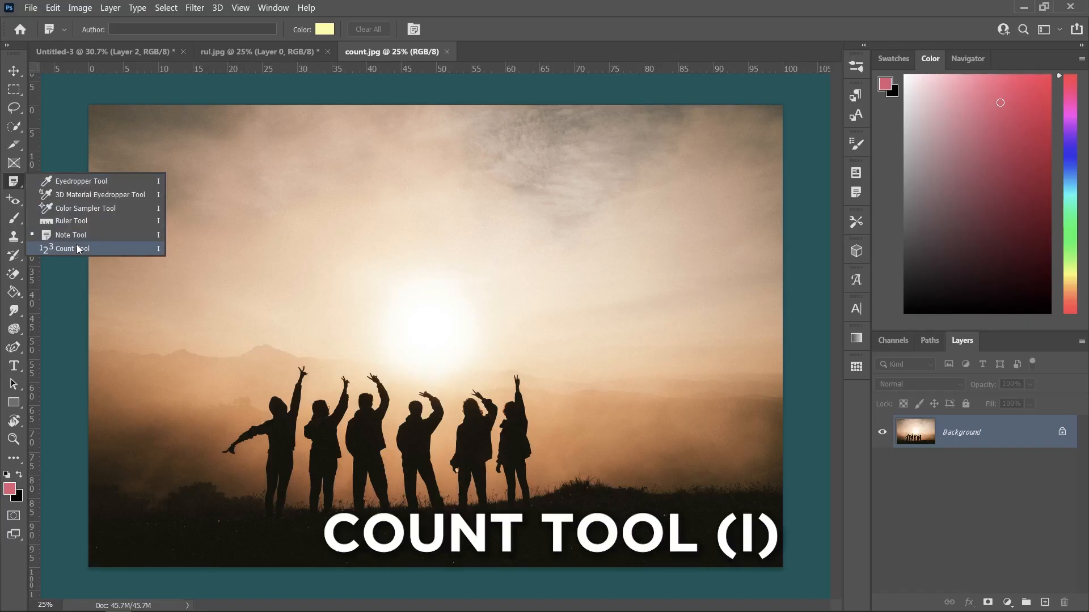
Number the silhouetted people in count.jpg one after another with Count tool markers placed above their heads.
left_click(78, 249)
left_click(323, 338)
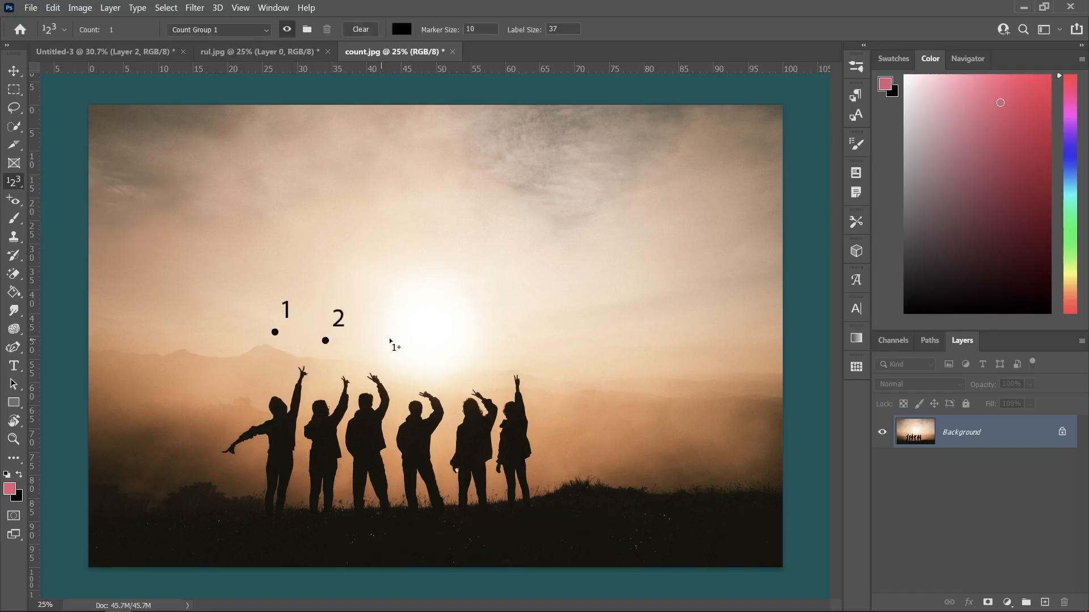
left_click(389, 338)
left_click(435, 346)
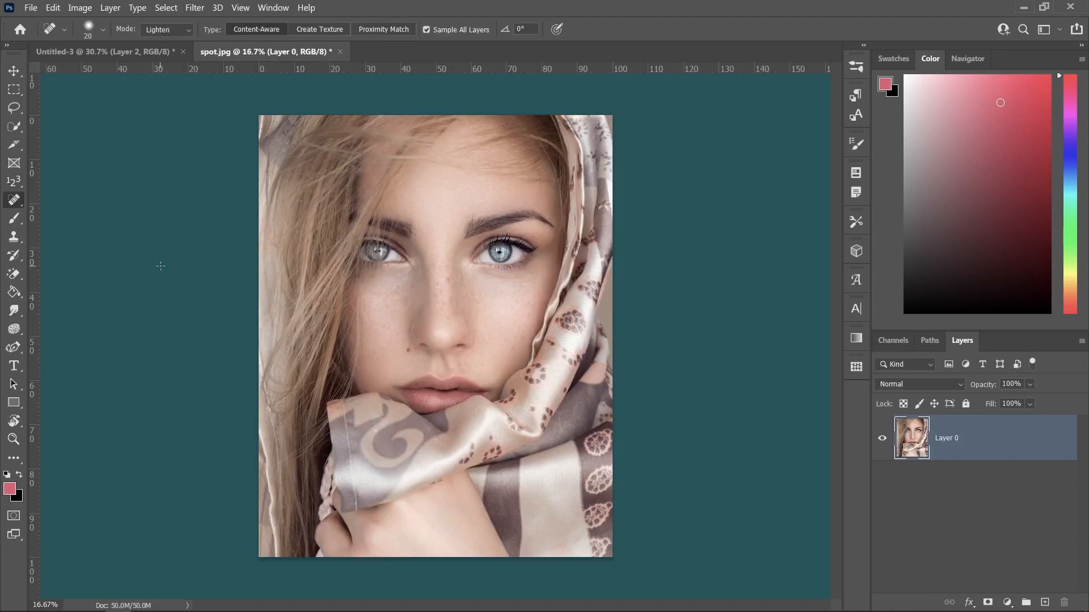
Remove the mole beside the woman's nose with the Spot Healing Brush, and activate the Healing Brush for the fur-hat portrait.
right_click(14, 199)
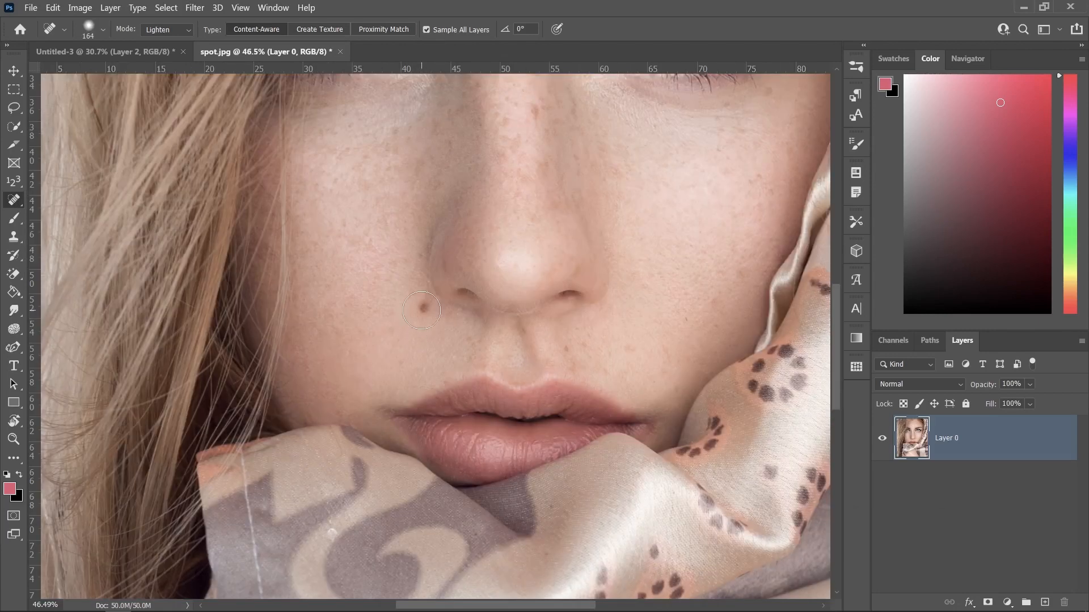
left_click_drag(421, 310, 413, 314)
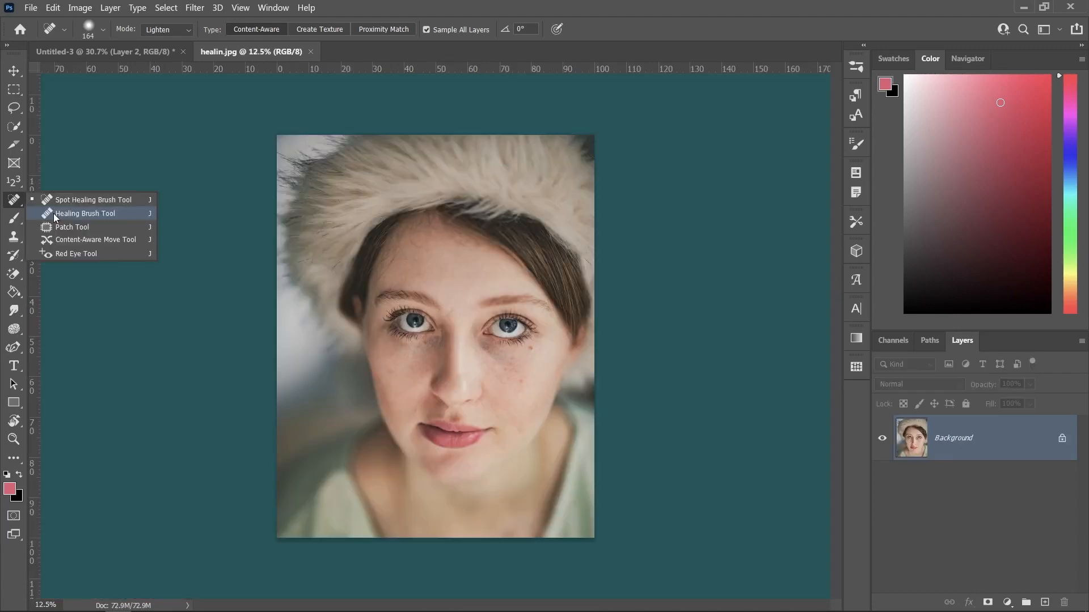
left_click(79, 213)
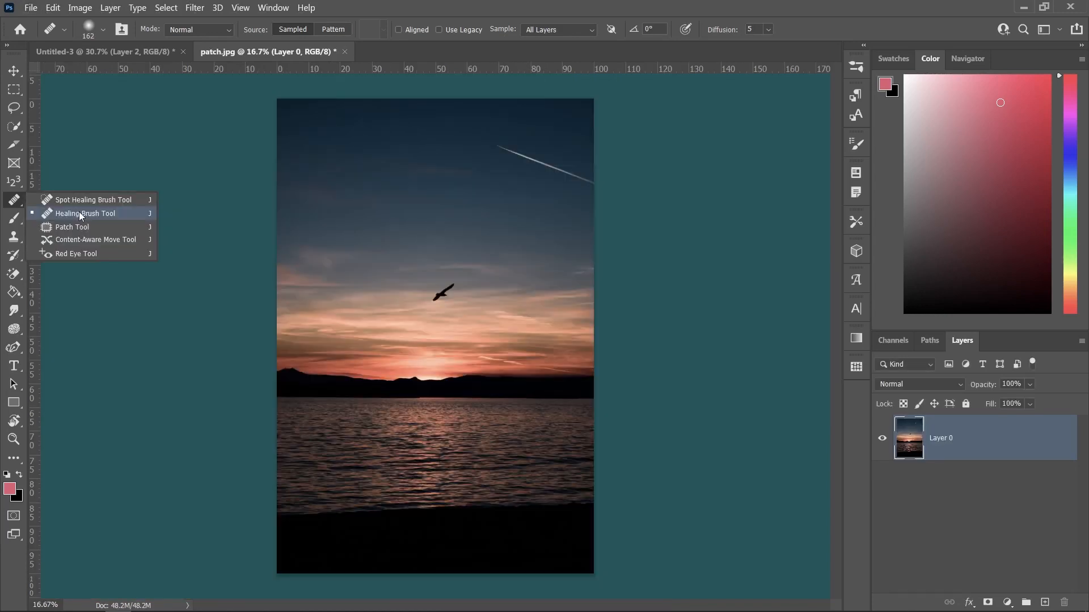
Patch the bird with nearby sunset sky in Source mode, and switch the Patch tool to Destination to copy the bird higher up.
left_click(84, 229)
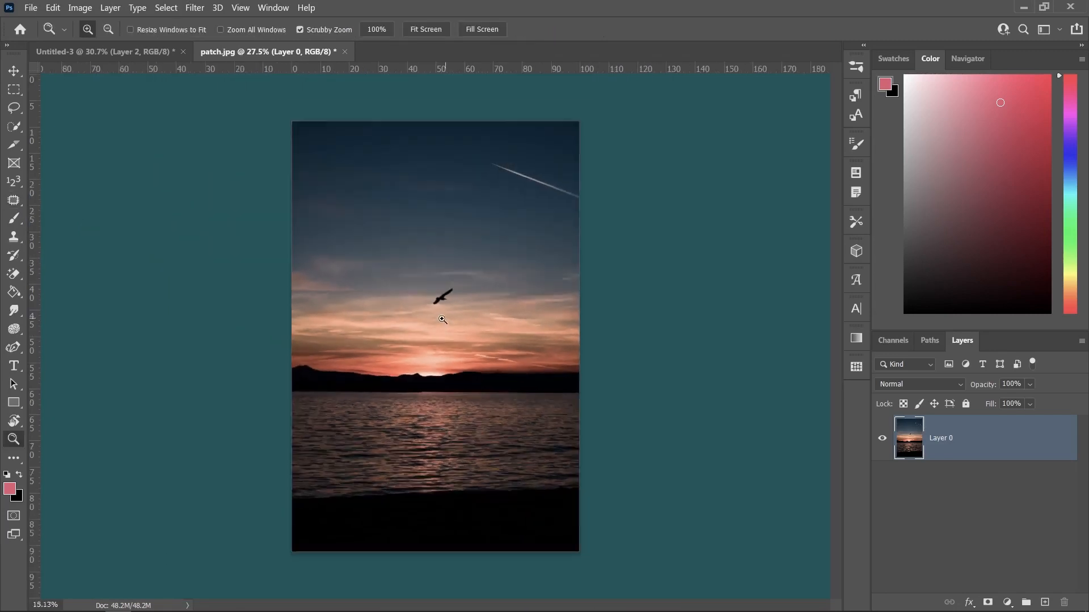
left_click_drag(448, 317, 471, 319)
key("j")
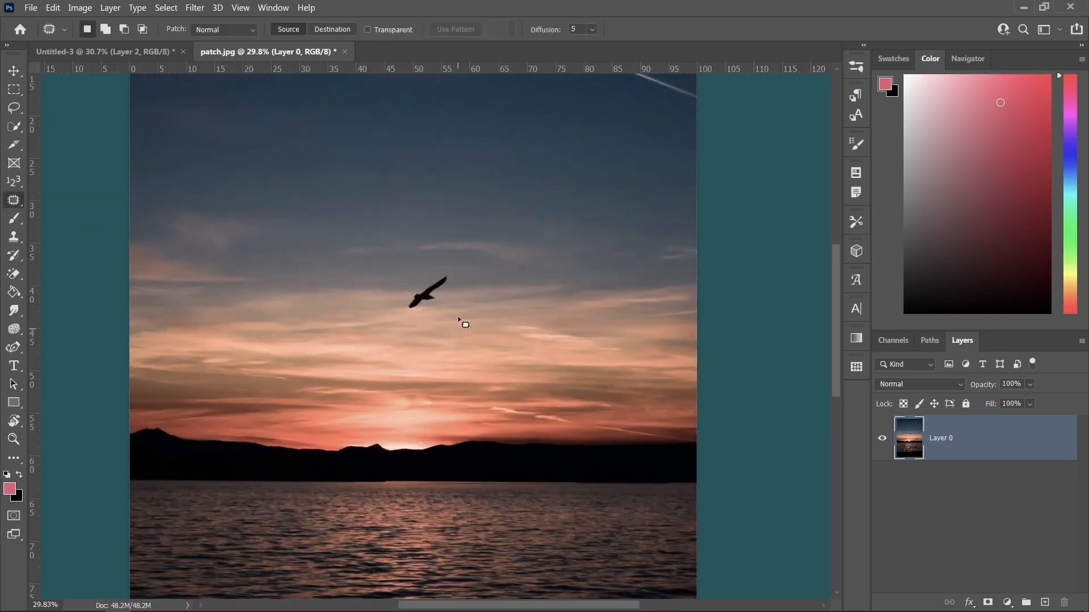
mouse_move(448, 262)
left_mouse_down()
mouse_move(437, 265)
mouse_move(530, 356)
left_mouse_up()
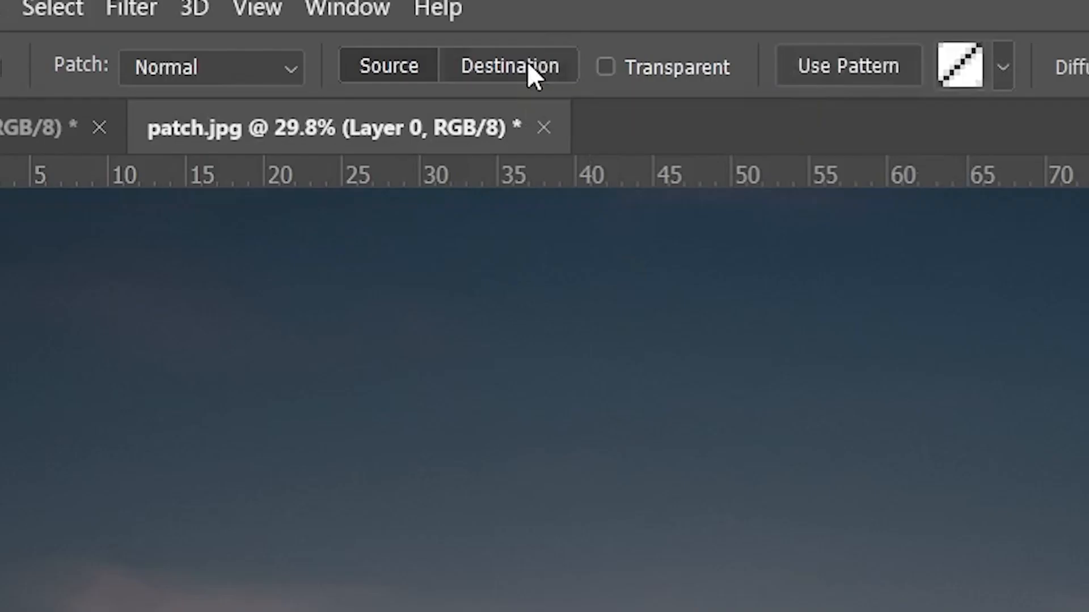
left_click(527, 64)
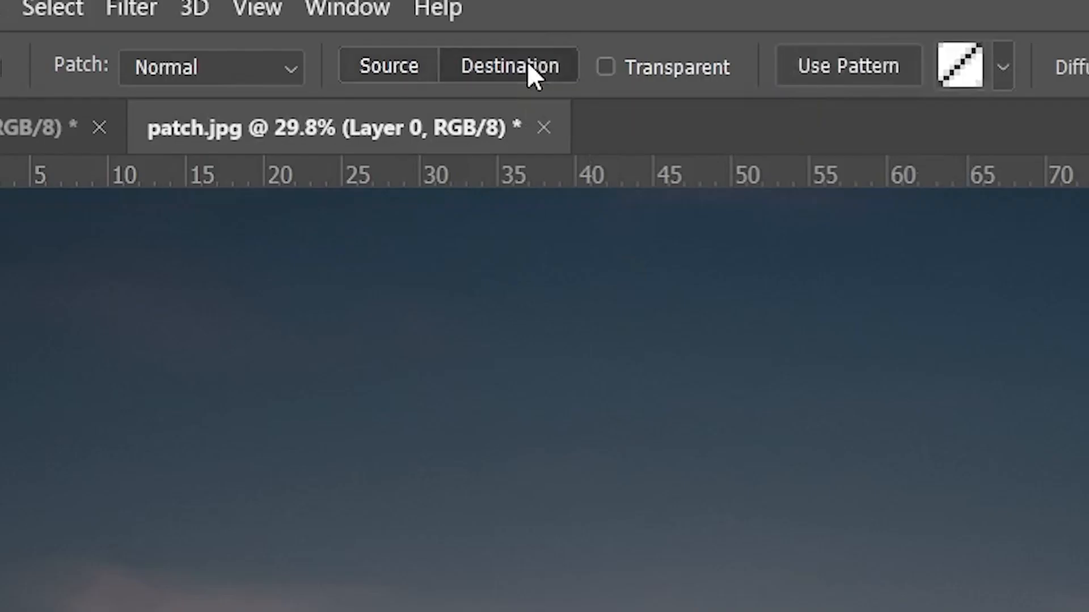
left_click_drag(425, 294, 471, 229)
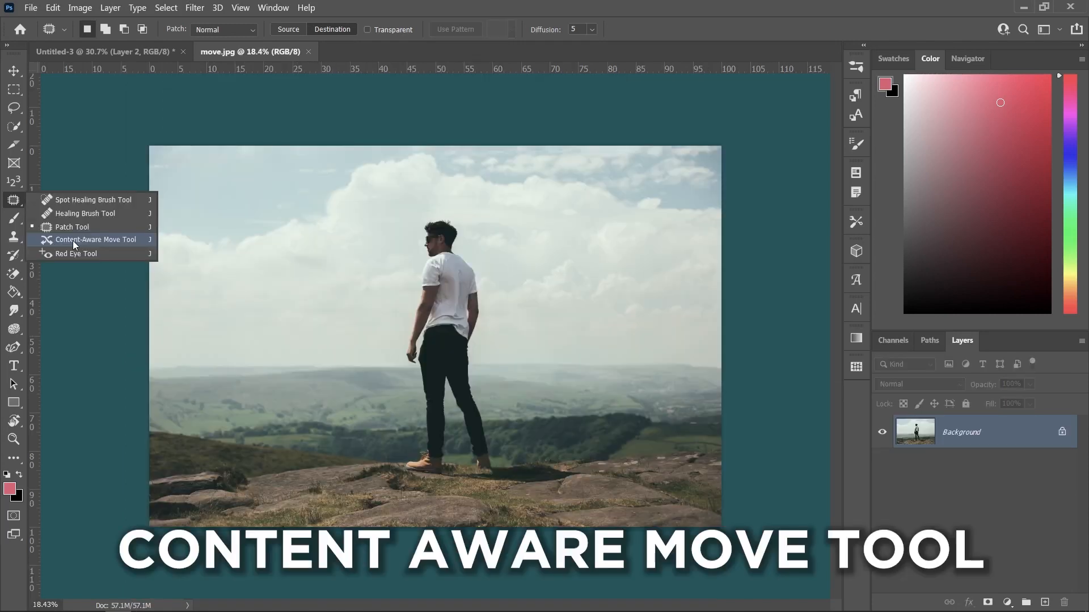
Outline the standing man with the Content-Aware Move tool in Move mode, and relocate him to the left side of the rocks.
left_click(73, 240)
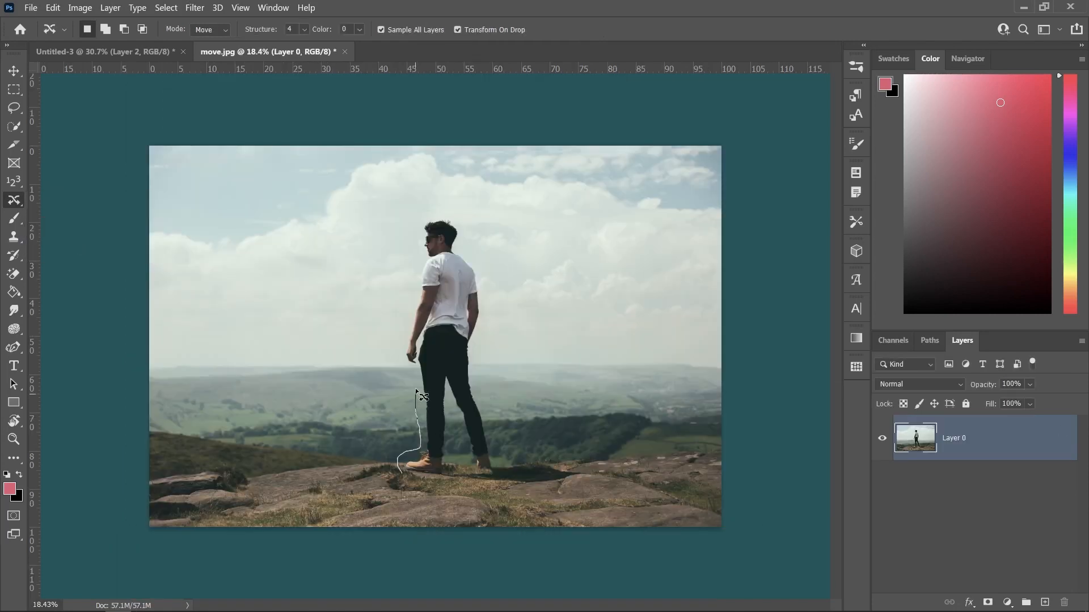
mouse_move(415, 390)
left_mouse_down()
mouse_move(396, 337)
mouse_move(418, 227)
left_mouse_up()
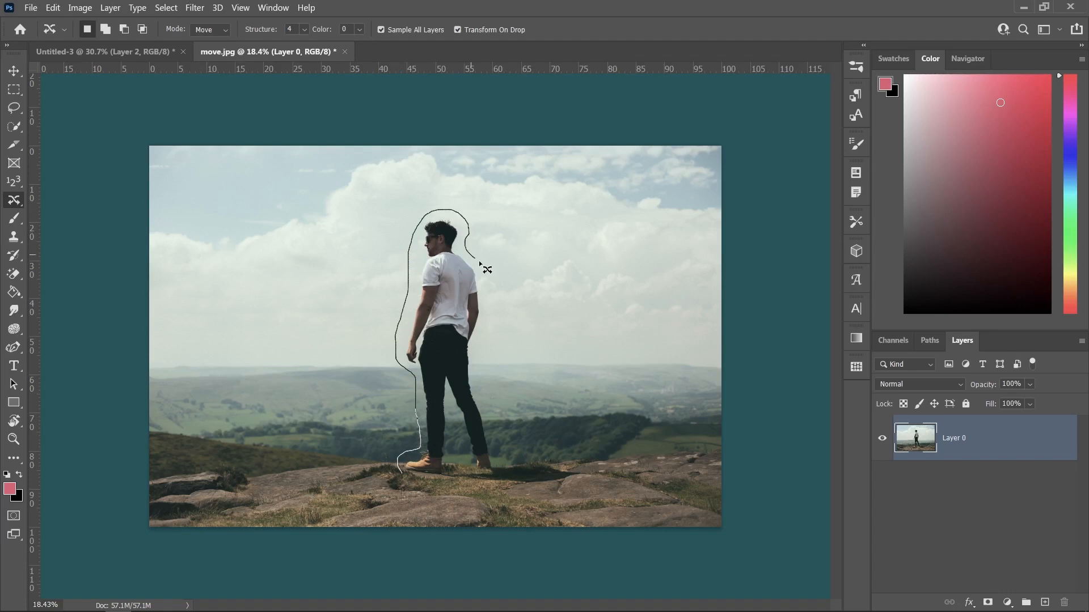
mouse_move(491, 417)
left_mouse_down()
mouse_move(422, 488)
mouse_move(400, 470)
left_mouse_up()
left_click_drag(453, 351, 283, 352)
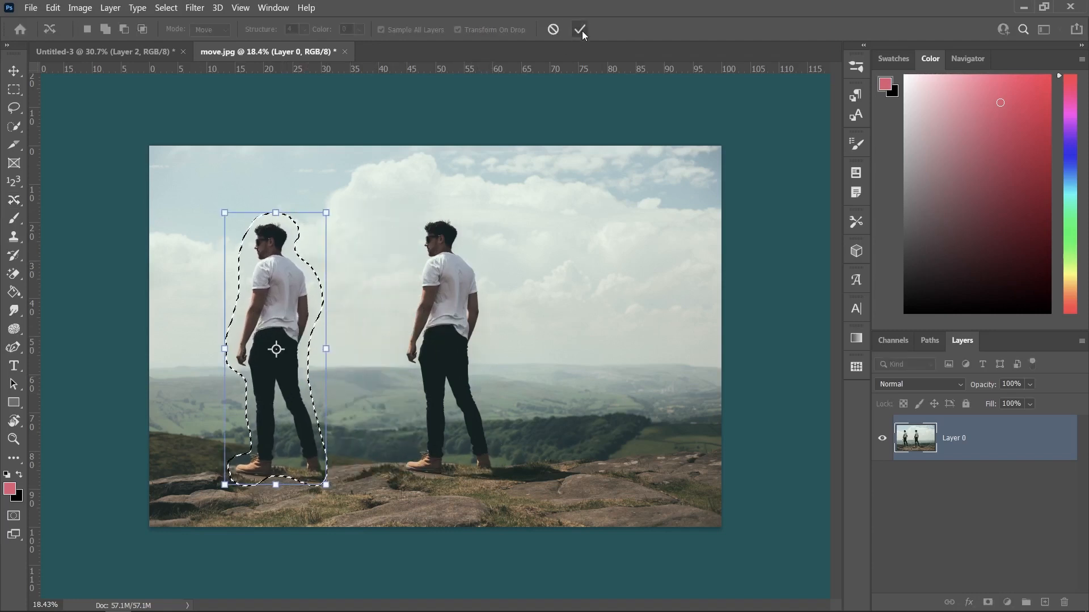
left_click(581, 29)
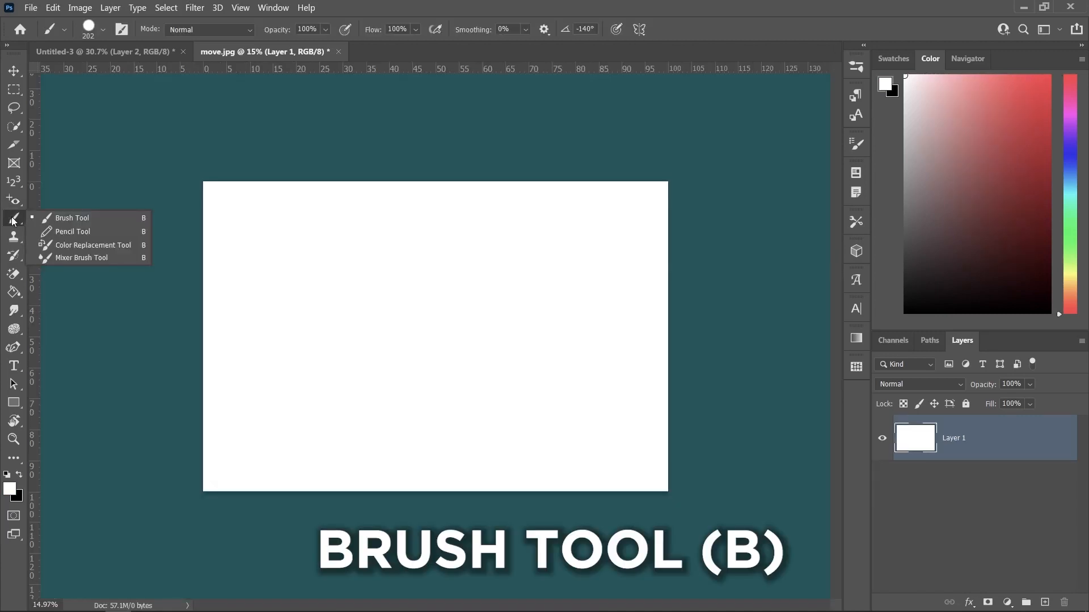
Paint trial strokes on the white canvas with the Brush tool, and undo the last stroke.
left_click(72, 217)
key("x")
mouse_move(343, 261)
left_mouse_down()
mouse_move(306, 294)
mouse_move(444, 360)
mouse_move(373, 390)
left_mouse_up()
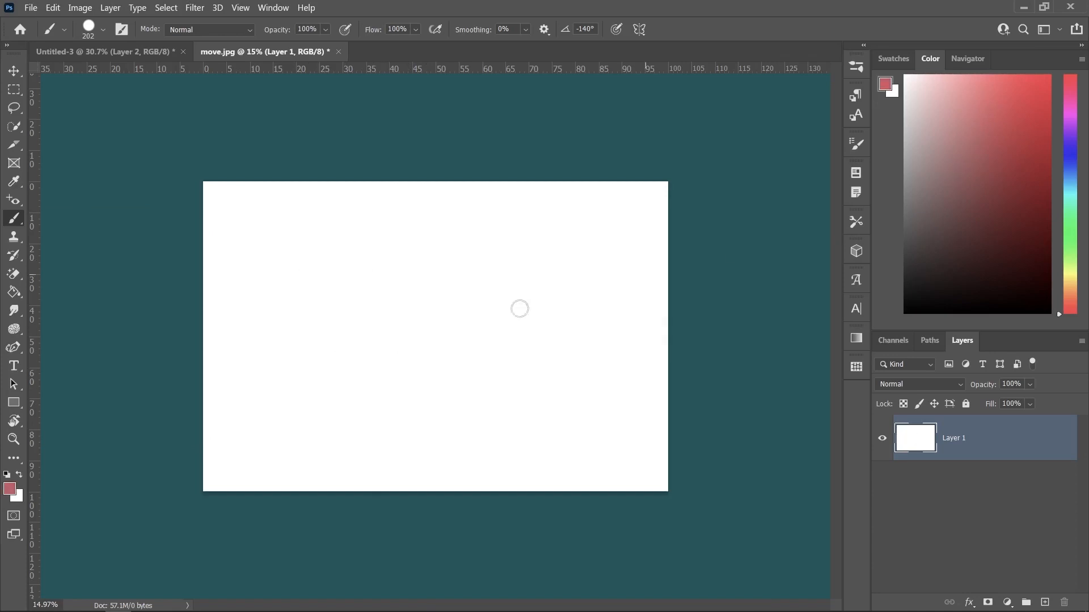
mouse_move(431, 289)
left_mouse_down()
mouse_move(480, 353)
mouse_move(499, 427)
left_mouse_up()
key("ctrl+z")
Set the brush to 174 px with 80% hardness, and choose a sampled brush preset.
right_click(390, 230)
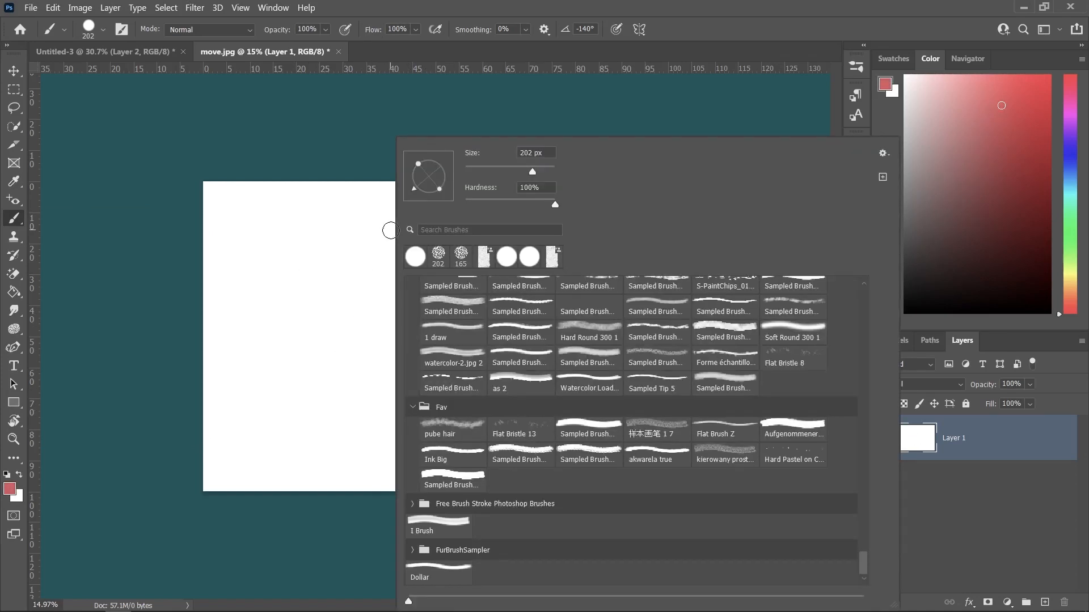
mouse_move(527, 173)
left_mouse_down()
mouse_move(515, 174)
mouse_move(527, 174)
mouse_move(535, 205)
left_mouse_up()
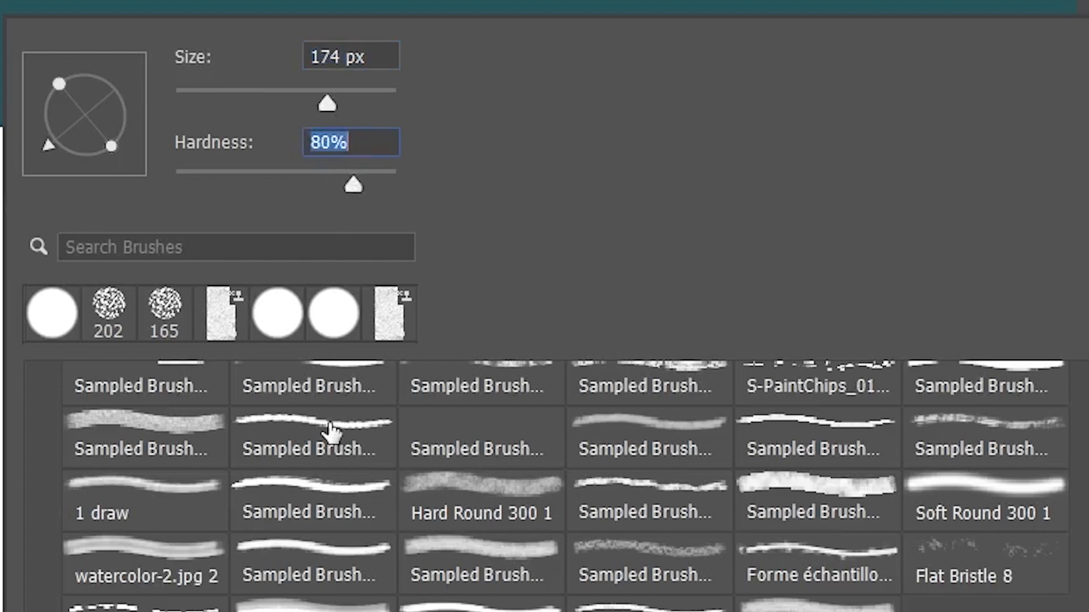
left_click(327, 428)
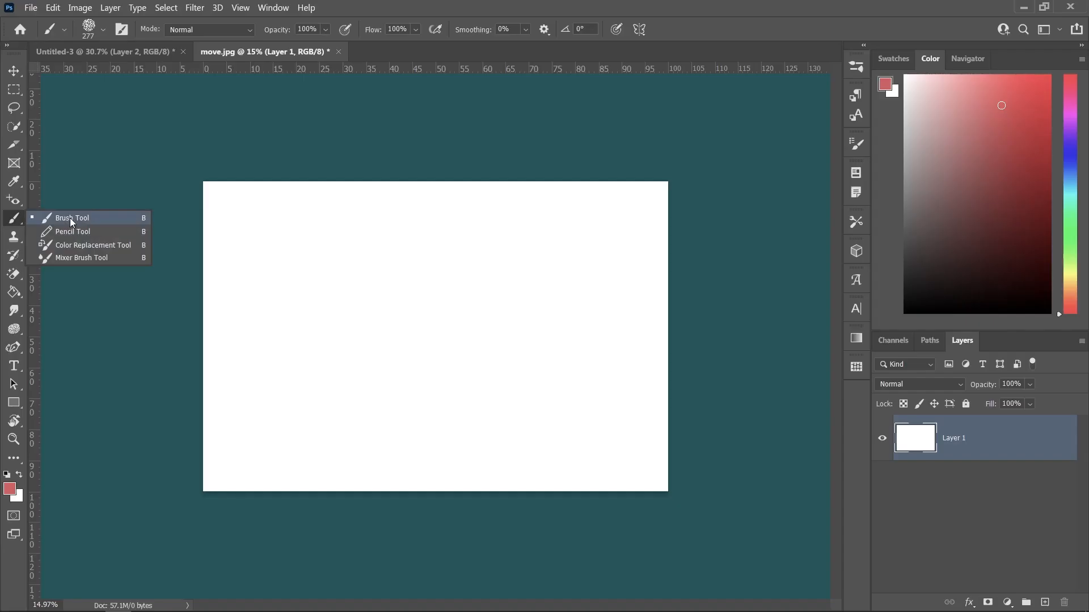
Restore the default black foreground colour, and draw freehand strokes on the white canvas with the Pencil tool.
left_click(85, 232)
key("d")
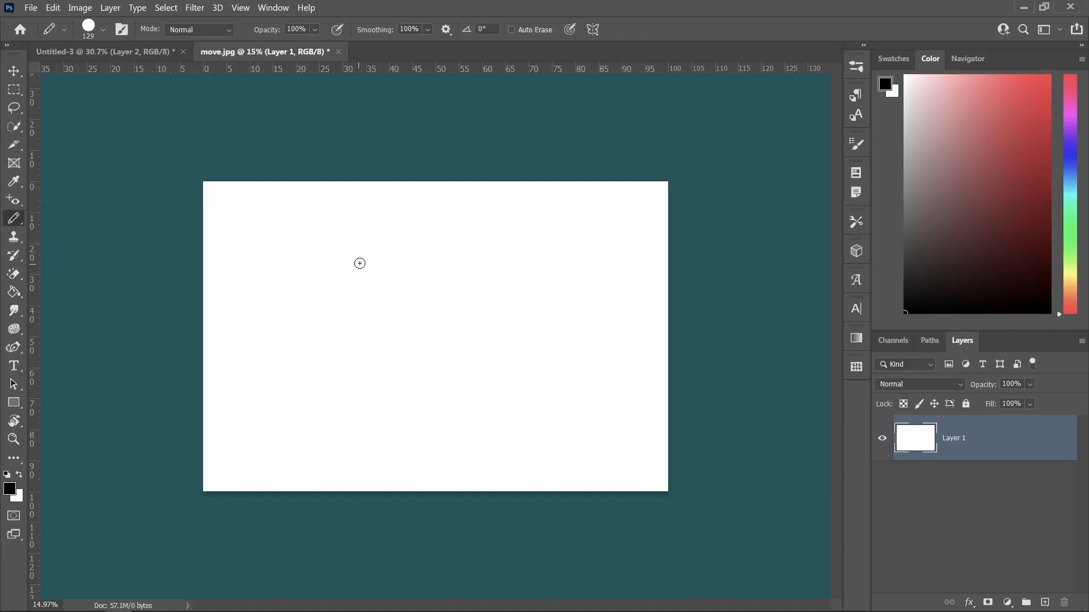
mouse_move(361, 259)
left_mouse_down()
mouse_move(325, 285)
mouse_move(384, 301)
mouse_move(417, 366)
left_mouse_up()
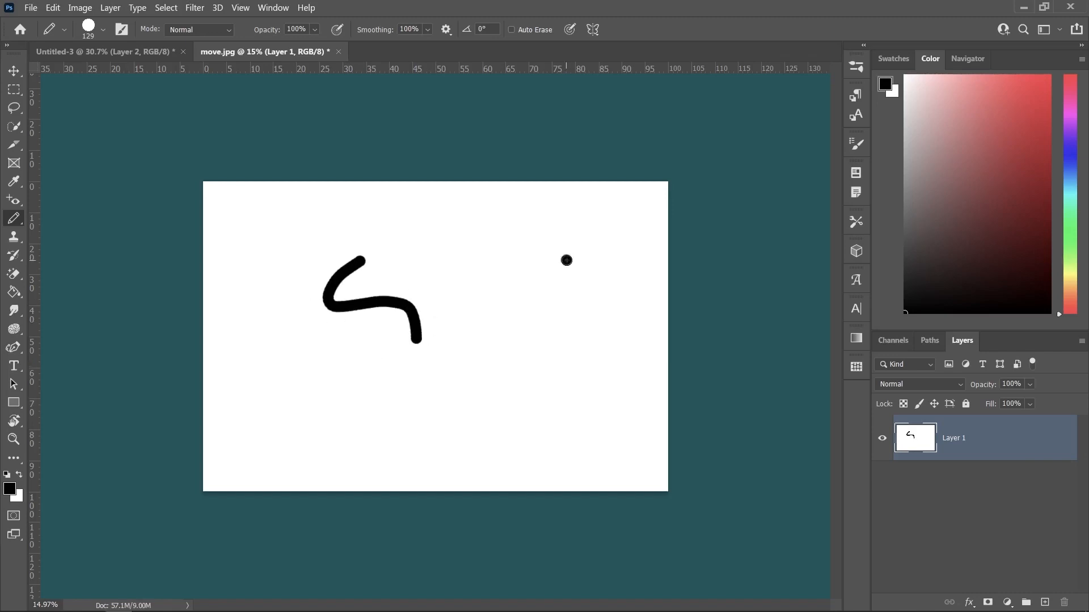
left_click_drag(567, 260, 530, 226)
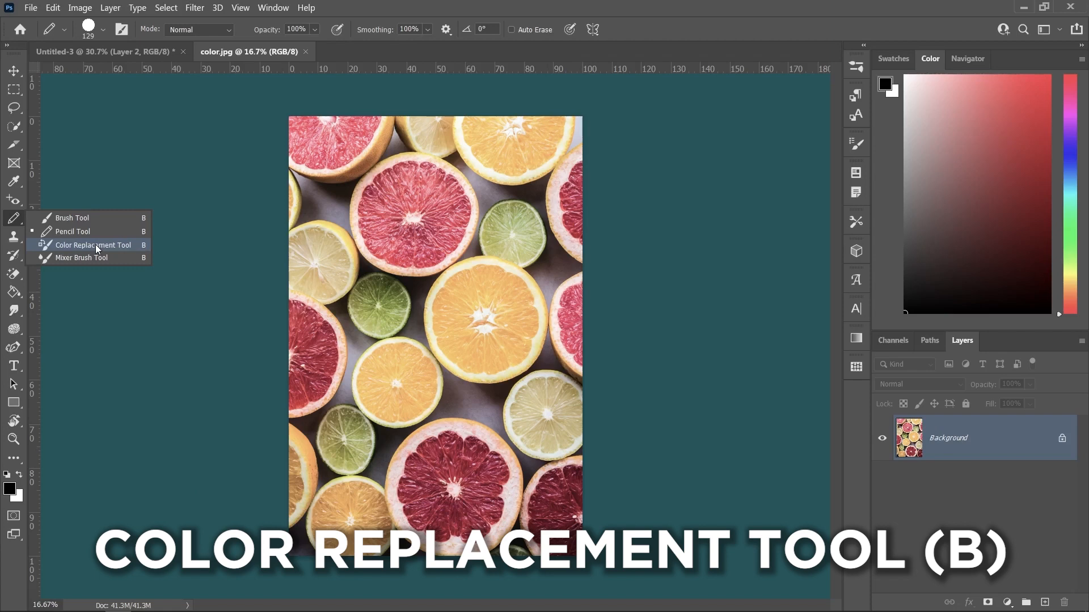
Recolour the large orange slice blue with the Color Replacement tool, and blend the grapefruit rind on Layer 1 with the Mixer Brush.
left_click(95, 245)
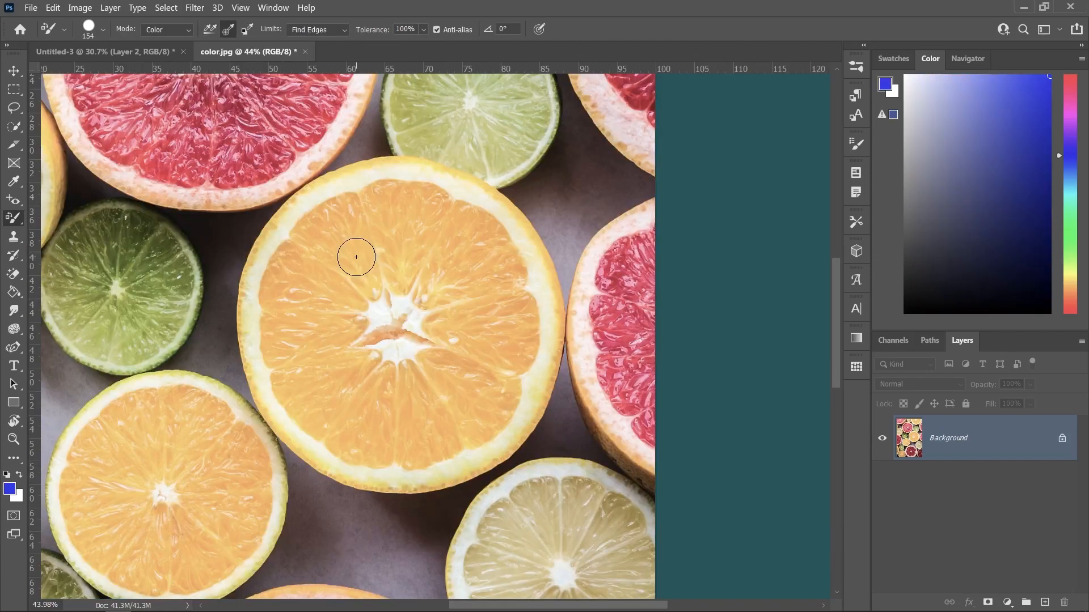
mouse_move(358, 252)
left_mouse_down()
mouse_move(336, 284)
mouse_move(375, 236)
mouse_move(327, 272)
mouse_move(356, 223)
mouse_move(298, 280)
mouse_move(303, 259)
mouse_move(301, 340)
mouse_move(334, 316)
mouse_move(334, 346)
left_mouse_up()
left_click_drag(335, 346, 333, 358)
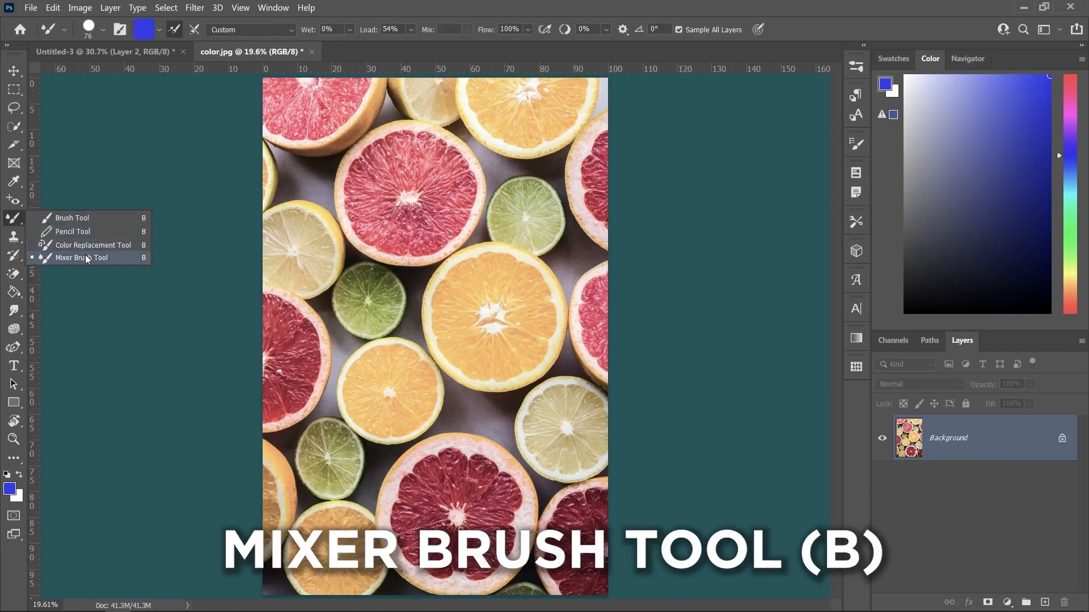
left_click(86, 258)
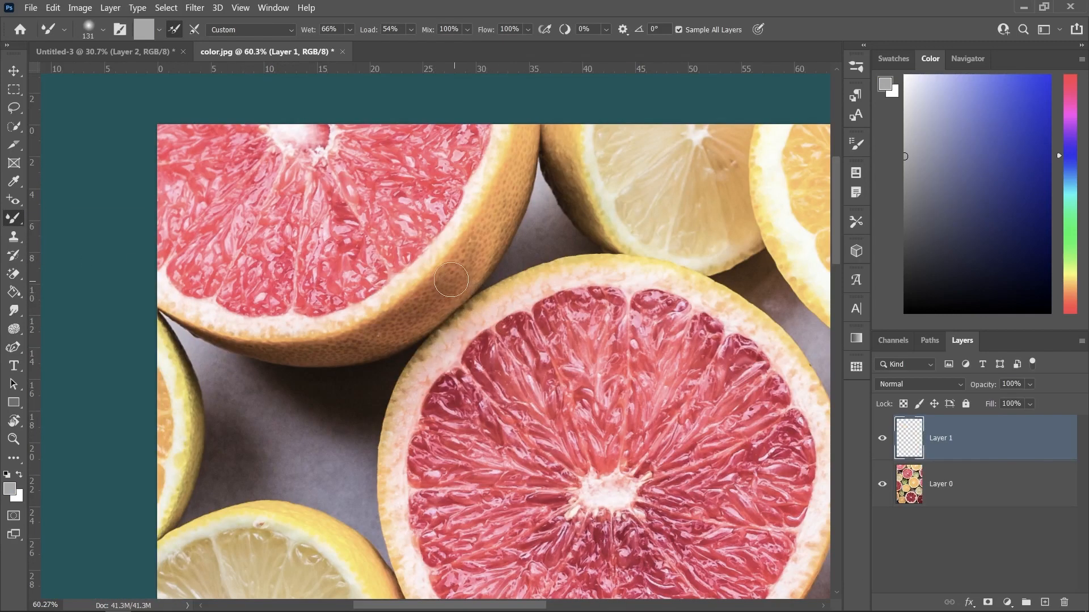
mouse_move(449, 254)
left_mouse_down()
mouse_move(398, 271)
mouse_move(412, 306)
mouse_move(503, 323)
mouse_move(509, 353)
mouse_move(493, 374)
mouse_move(456, 366)
mouse_move(417, 269)
left_mouse_up()
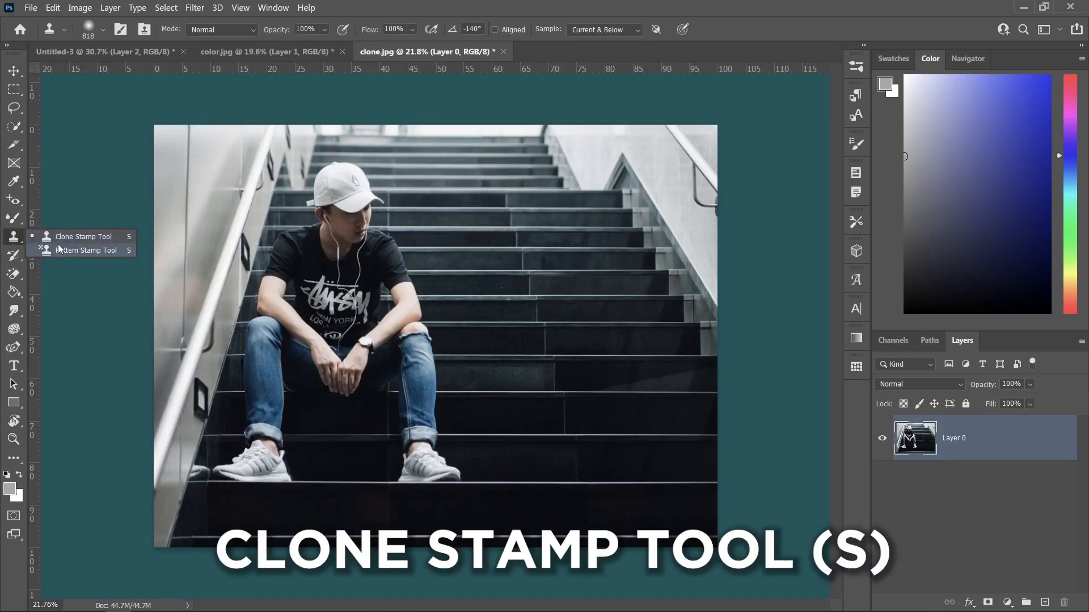
Sample the seated man's cap with the Clone Stamp tool, and paint a copy of his head and torso on the stairs beside him.
left_click(83, 237)
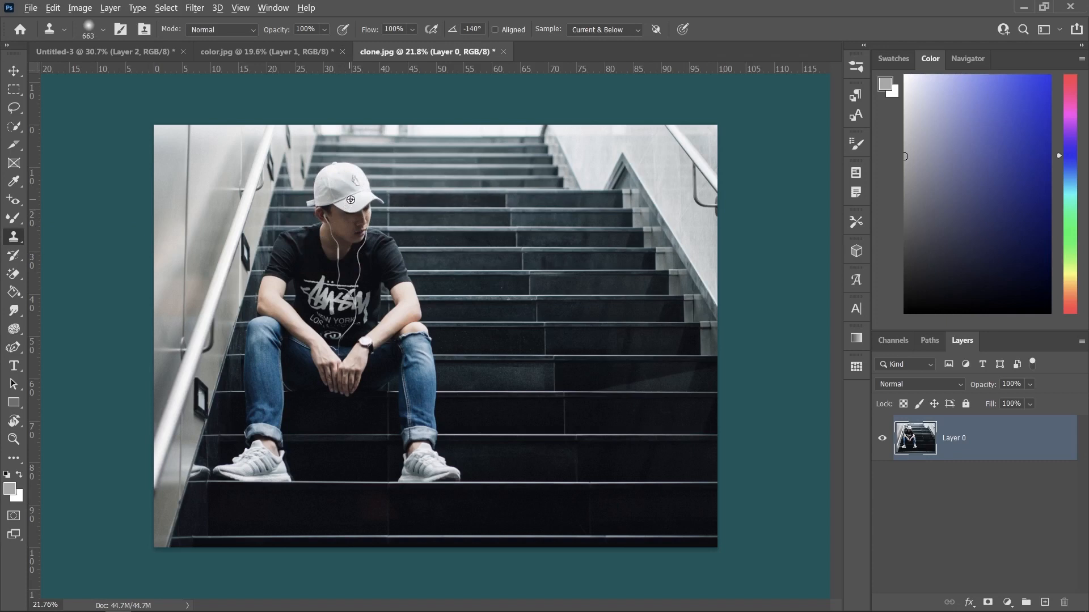
key("alt")
mouse_move(515, 180)
left_mouse_down()
mouse_move(533, 241)
mouse_move(578, 293)
left_mouse_up()
Choose the black-and-white woven pattern for the Pattern Stamp tool, and paint it on the transparent canvas.
right_click(14, 236)
left_click(65, 249)
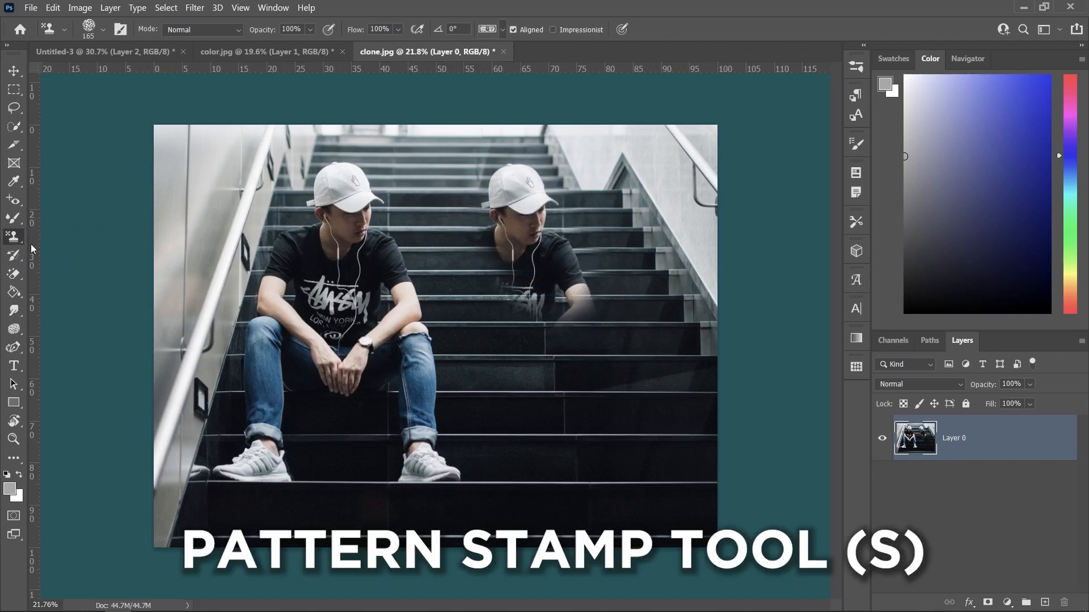
left_click(503, 29)
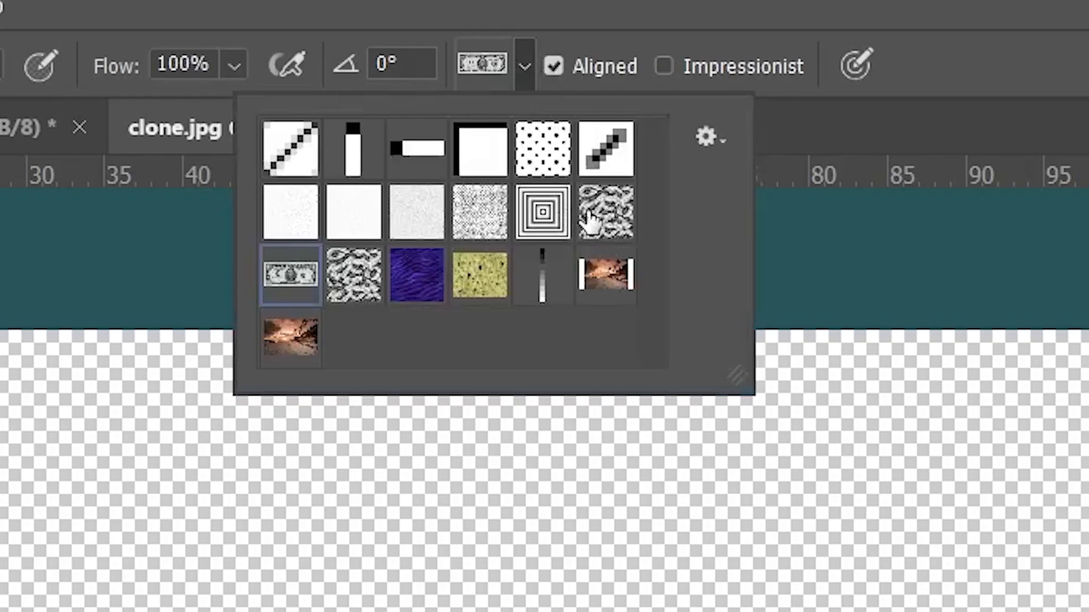
double_click(589, 219)
mouse_move(366, 219)
left_mouse_down()
mouse_move(274, 257)
mouse_move(382, 250)
mouse_move(440, 277)
mouse_move(329, 361)
mouse_move(382, 412)
mouse_move(556, 308)
mouse_move(573, 374)
mouse_move(578, 236)
mouse_move(329, 227)
mouse_move(296, 230)
left_mouse_up()
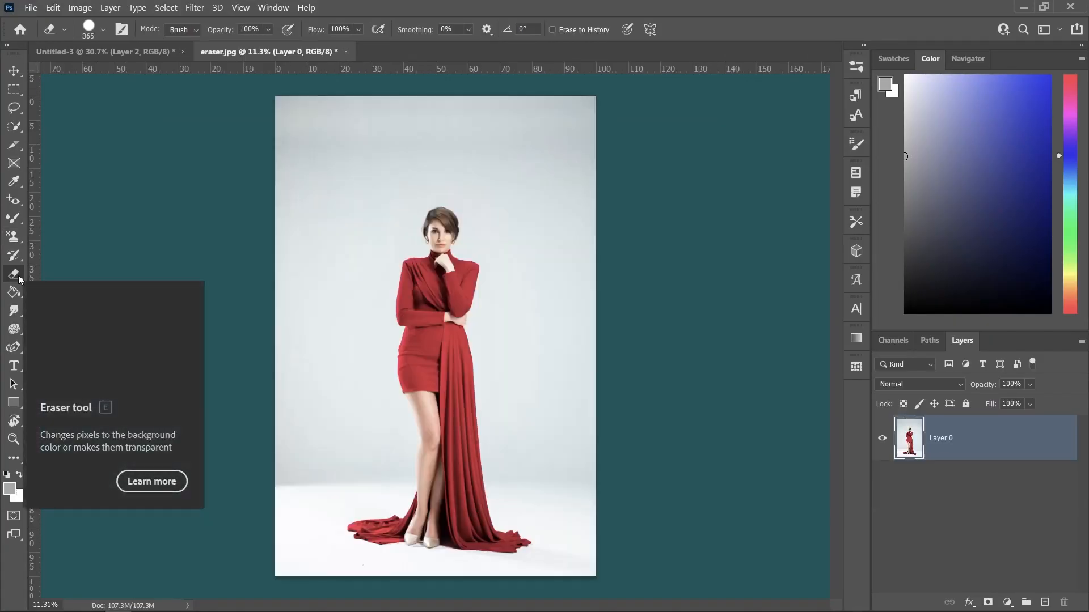
Activate the Eraser tool, and remove the backdrop along the red dress's edge with the Background Eraser.
right_click(20, 278)
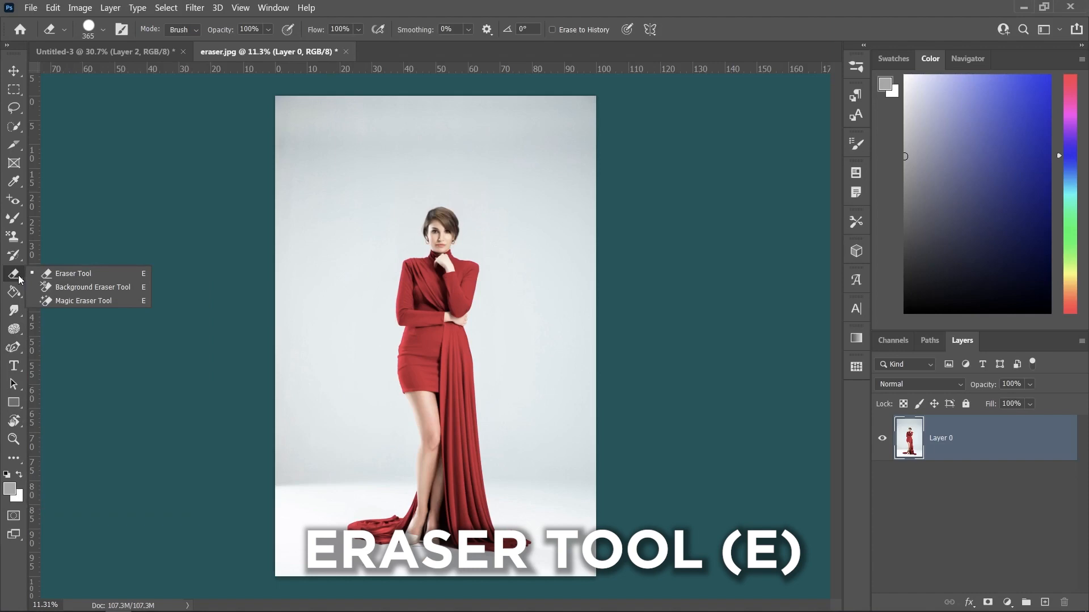
left_click(52, 274)
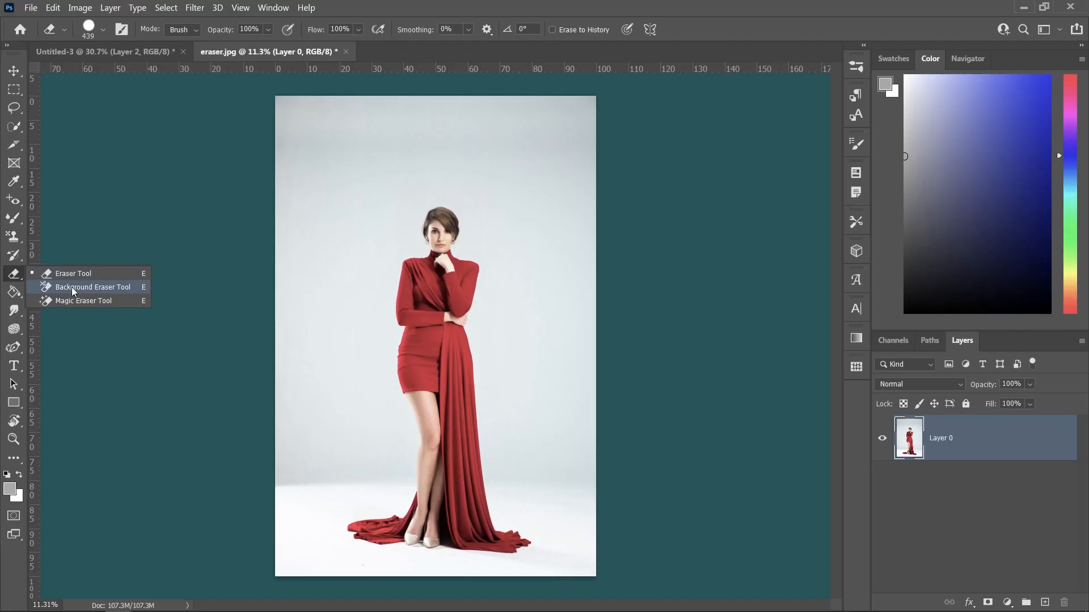
left_click(74, 288)
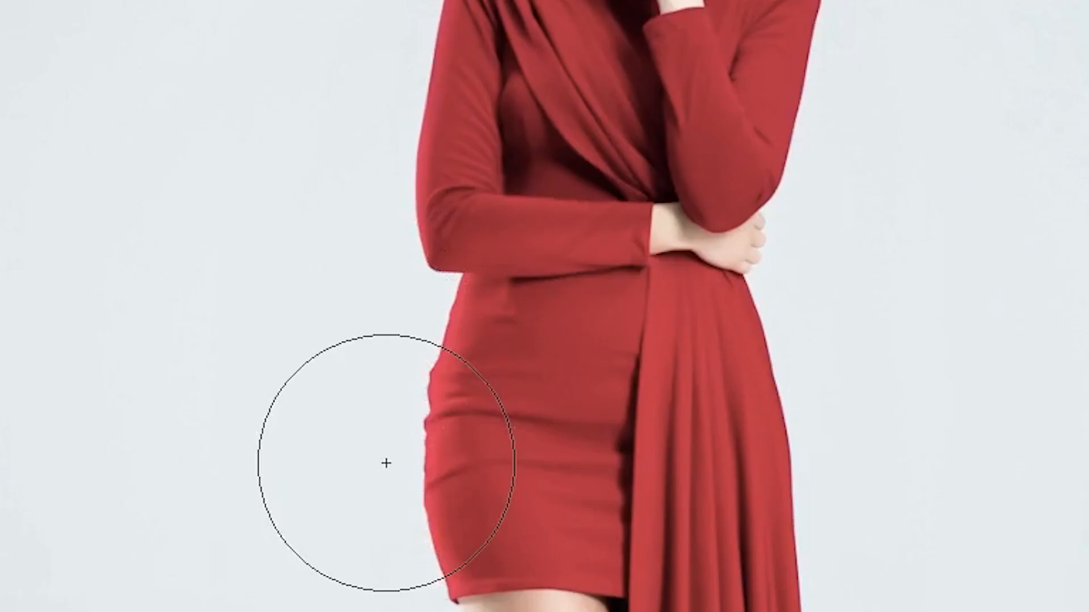
mouse_move(363, 436)
left_mouse_down()
mouse_move(379, 388)
mouse_move(343, 170)
mouse_move(417, 0)
left_mouse_up()
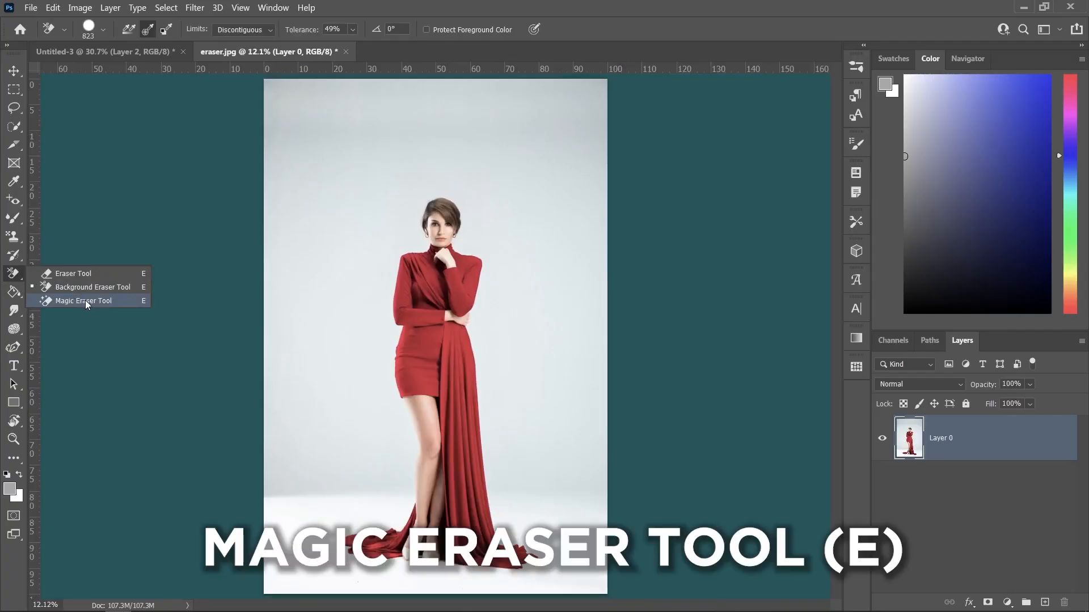
Erase the studio backdrop around the woman with the Magic Eraser at tolerance 51, and undo the erasure.
left_click(85, 300)
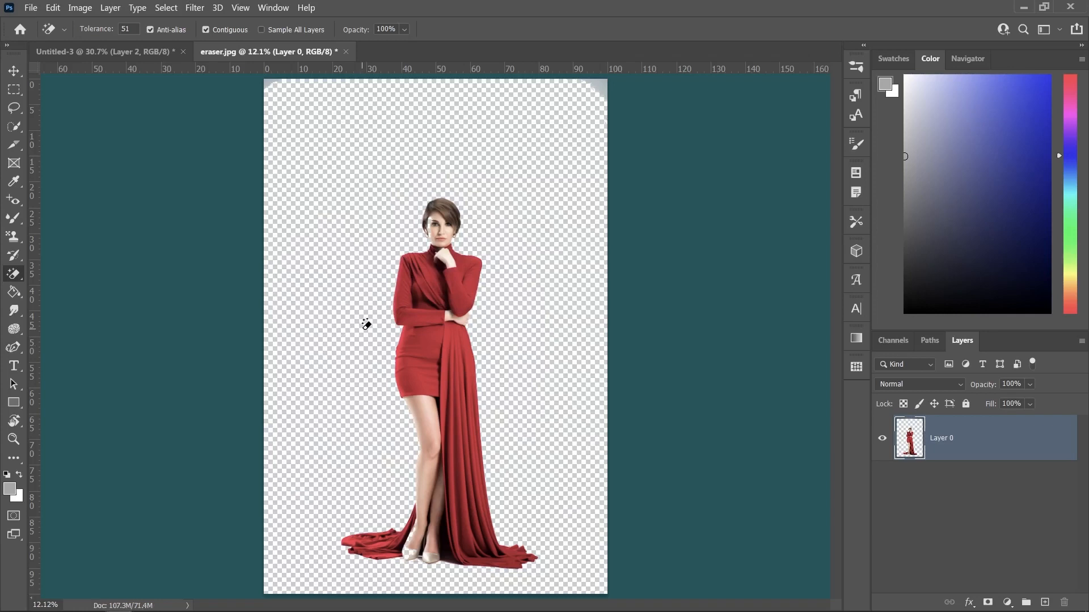
key("ctrl+z")
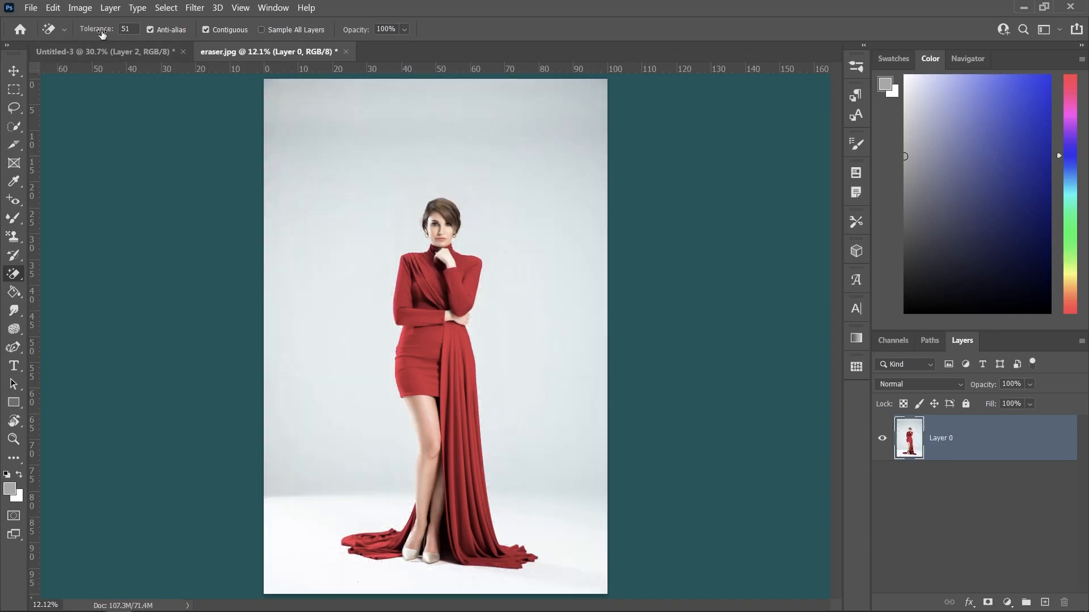
Draw a grey-to-transparent gradient upward on Layer 1, and cover the layer with a yellow, purple, red and teal preset gradient.
right_click(16, 297)
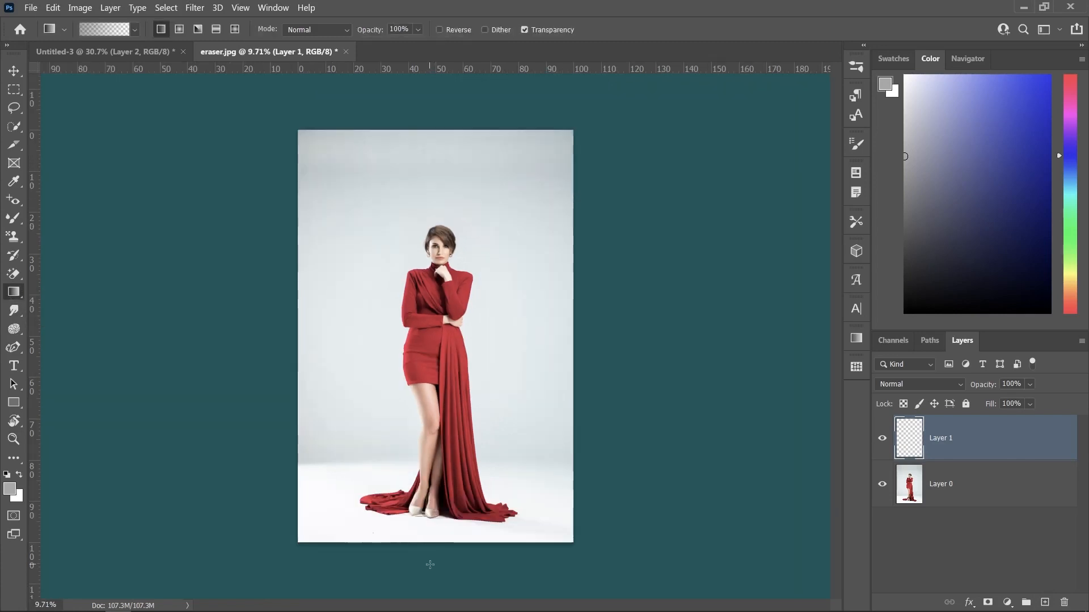
left_click_drag(430, 565, 418, 279)
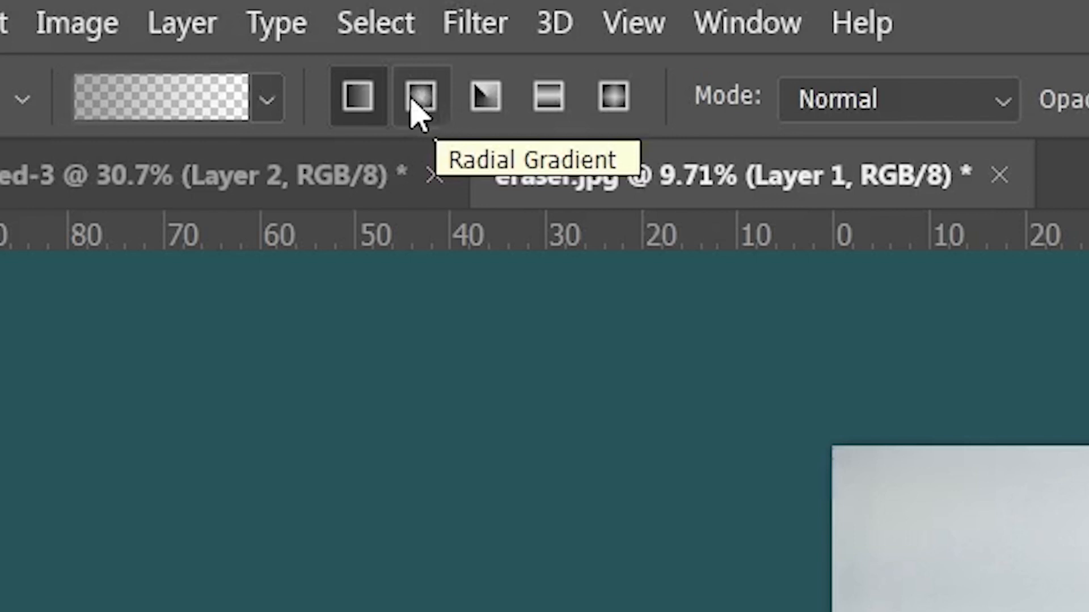
left_click(179, 30)
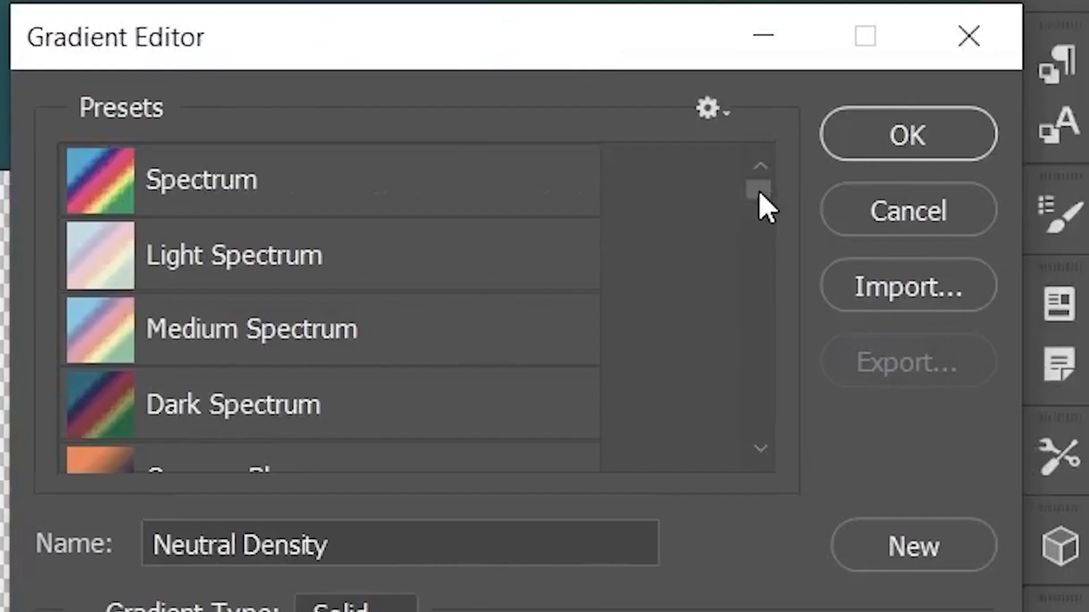
left_click_drag(760, 207, 586, 263)
left_click_drag(426, 148, 445, 477)
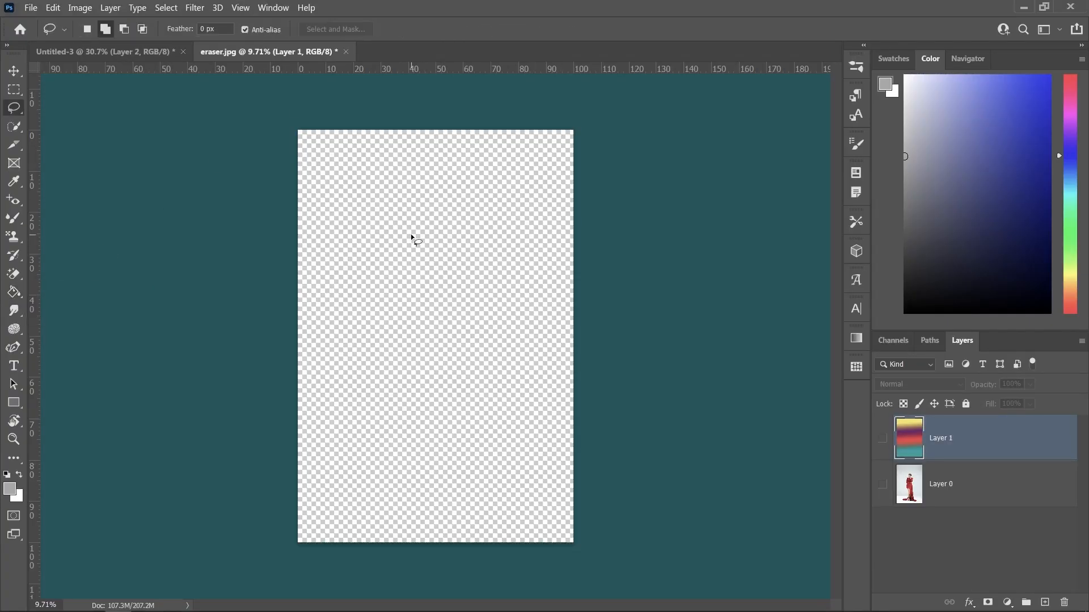
Outline a freeform blob with the Lasso tool in the canvas centre, and fill it with blue on Layer 2 using the Paint Bucket.
mouse_move(411, 233)
left_mouse_down()
mouse_move(401, 342)
mouse_move(497, 326)
left_mouse_up()
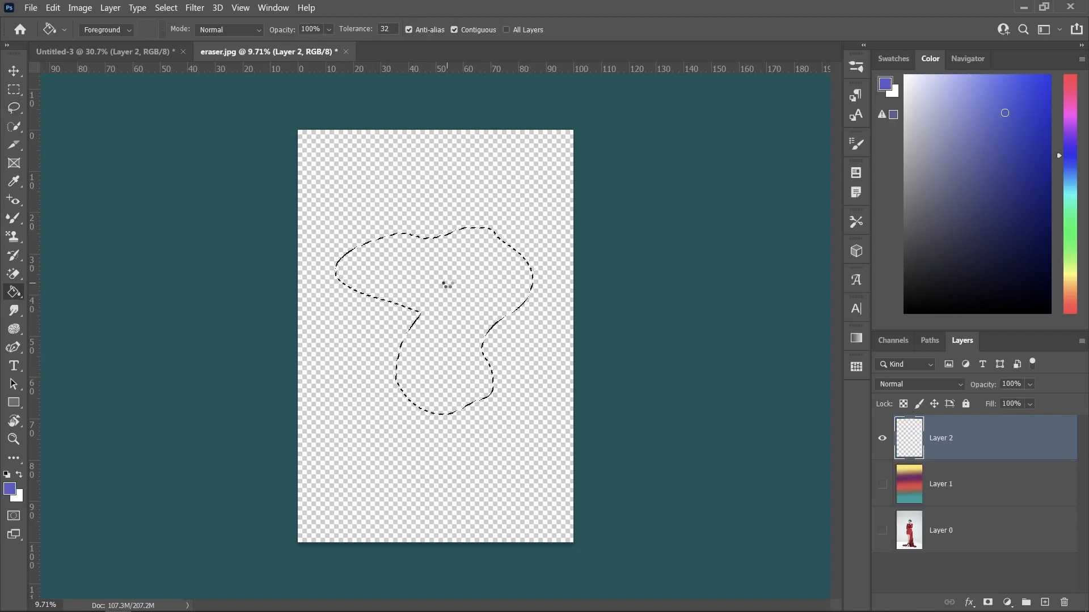
left_click(448, 285)
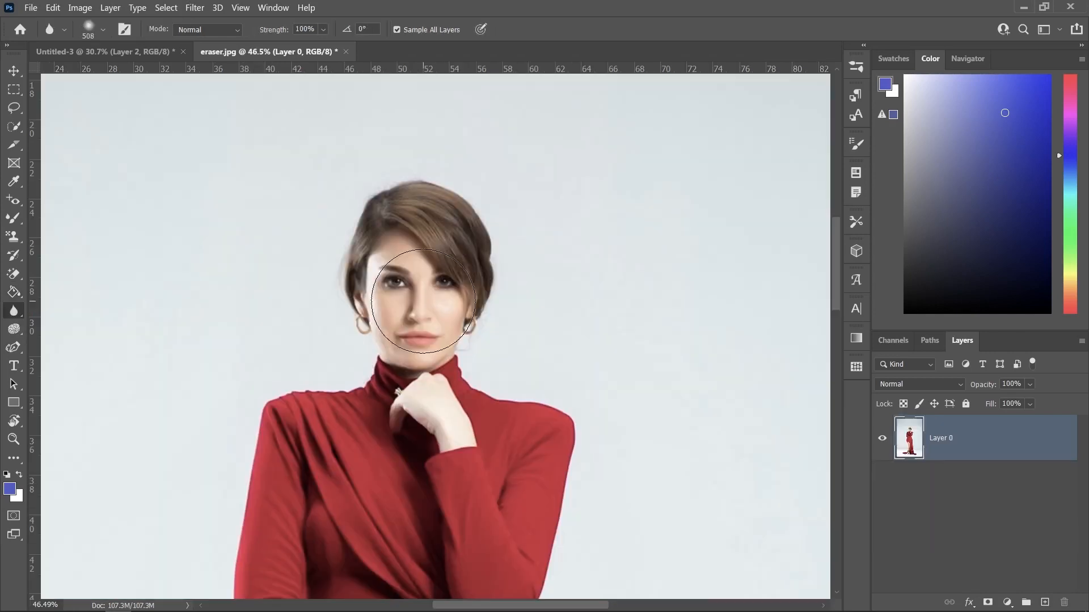
Soften the woman's face with the Blur tool at 100% strength, and sharpen her hair and face with the Sharpen tool at 50%.
mouse_move(407, 284)
left_mouse_down()
mouse_move(410, 298)
mouse_move(423, 295)
mouse_move(433, 276)
left_mouse_up()
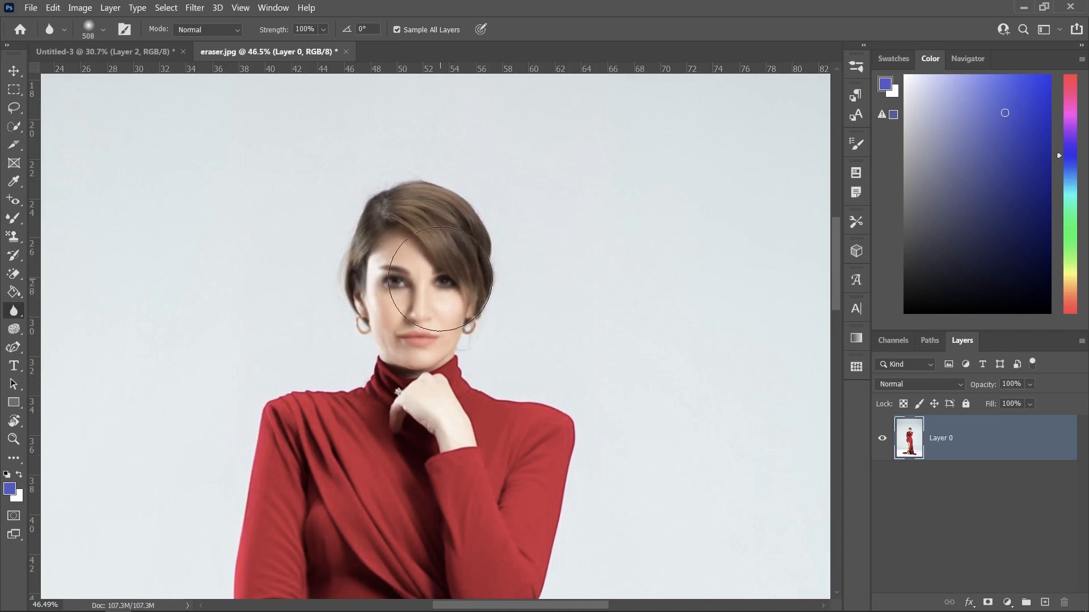
right_click(14, 310)
left_click(62, 328)
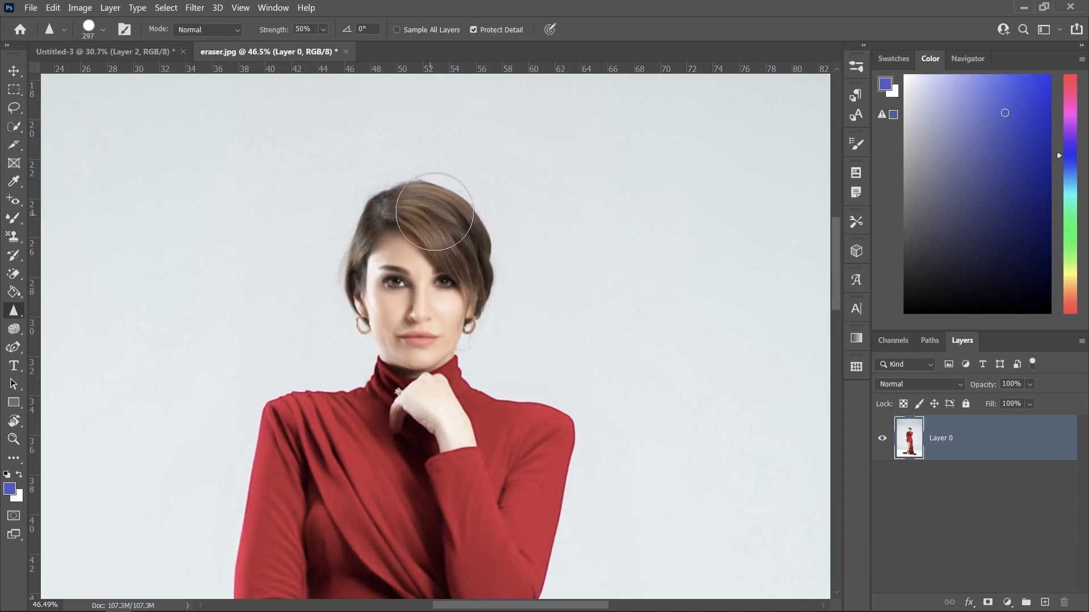
mouse_move(436, 215)
left_mouse_down()
mouse_move(385, 215)
mouse_move(430, 196)
mouse_move(384, 203)
mouse_move(476, 243)
mouse_move(332, 192)
mouse_move(454, 256)
mouse_move(372, 307)
left_mouse_up()
Smear the skin from the inner corner of the woman's eye down to her cheek with the Smudge tool at 62% strength.
right_click(14, 310)
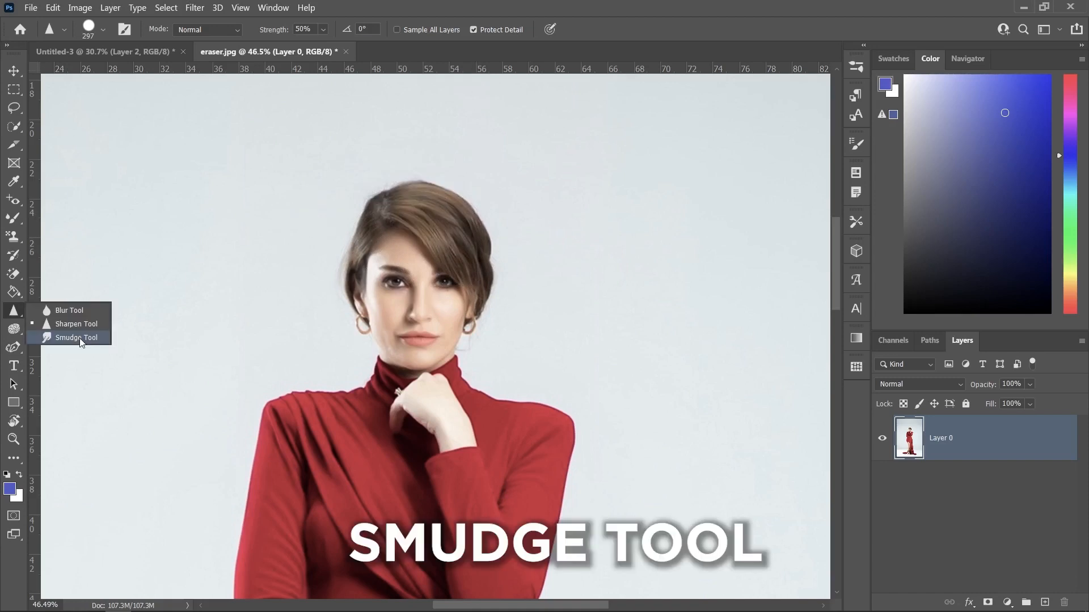
left_click(76, 338)
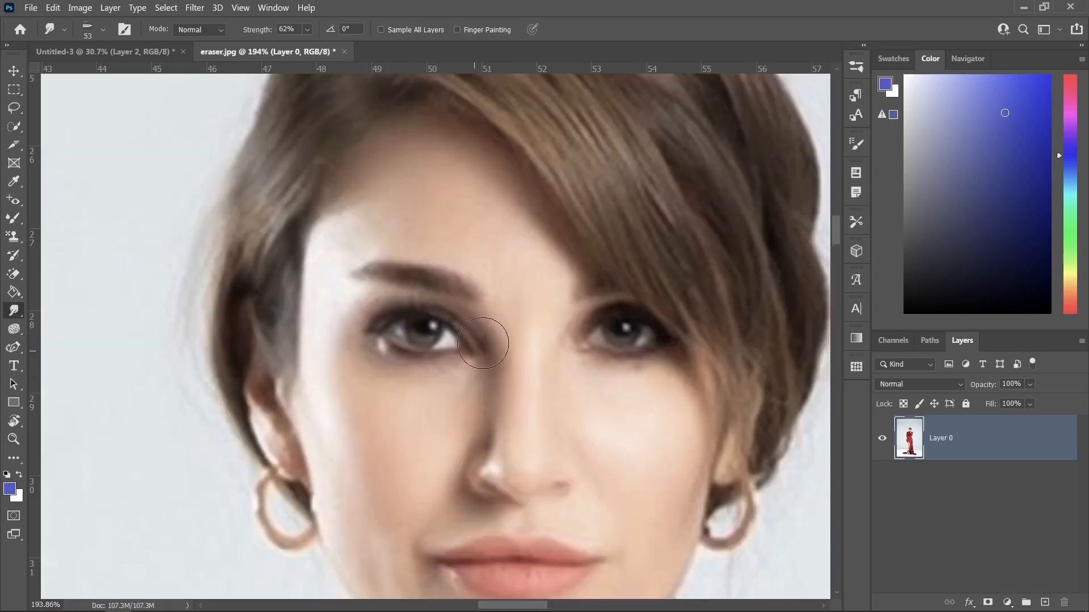
mouse_move(486, 339)
left_mouse_down()
mouse_move(435, 339)
mouse_move(409, 360)
mouse_move(405, 383)
left_mouse_up()
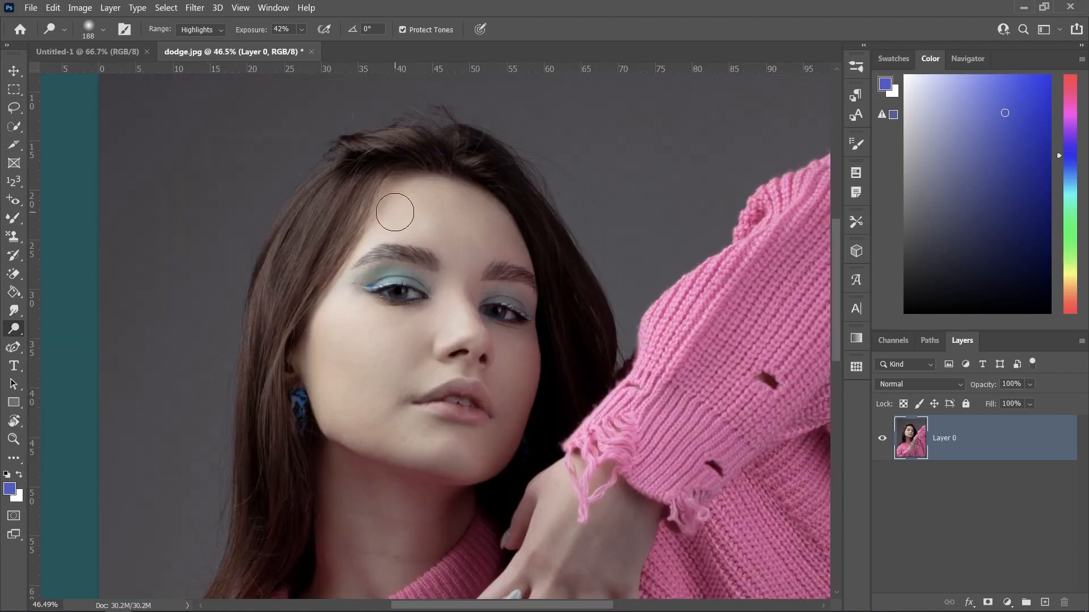
Brighten the forehead and cheek of the dodge.jpg portrait with the Dodge tool, using Highlights range and 42% exposure.
mouse_move(393, 202)
left_mouse_down()
mouse_move(363, 244)
mouse_move(369, 231)
mouse_move(335, 348)
mouse_move(355, 306)
mouse_move(364, 331)
mouse_move(355, 389)
left_mouse_up()
key("ctrl+z")
Darken the shaded side of the portrait's face from forehead to cheek with the Burn tool, using Shadows range and 50% exposure.
right_click(13, 328)
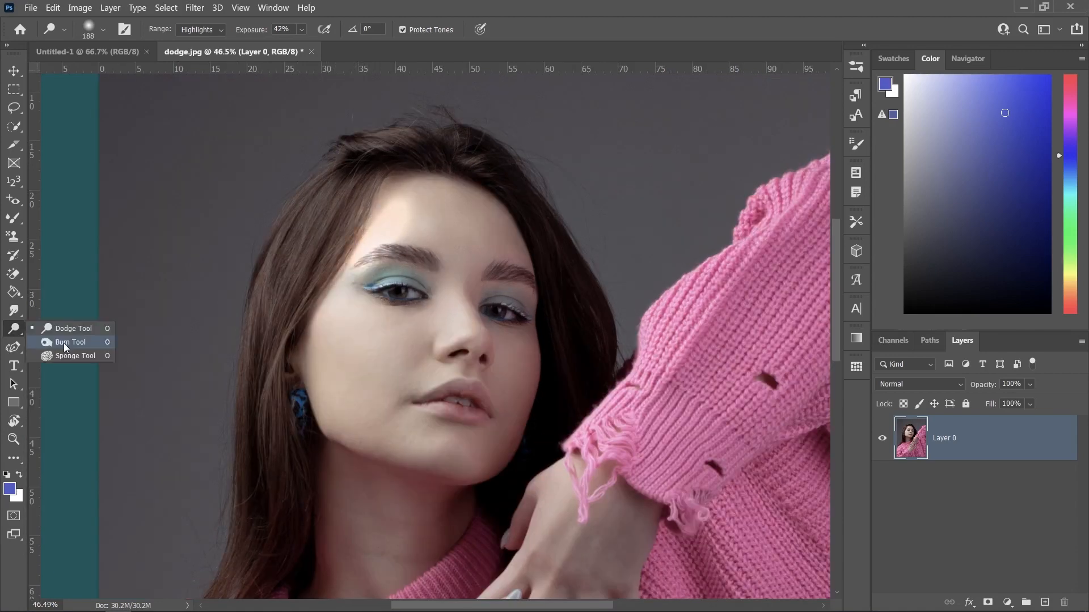
left_click(65, 342)
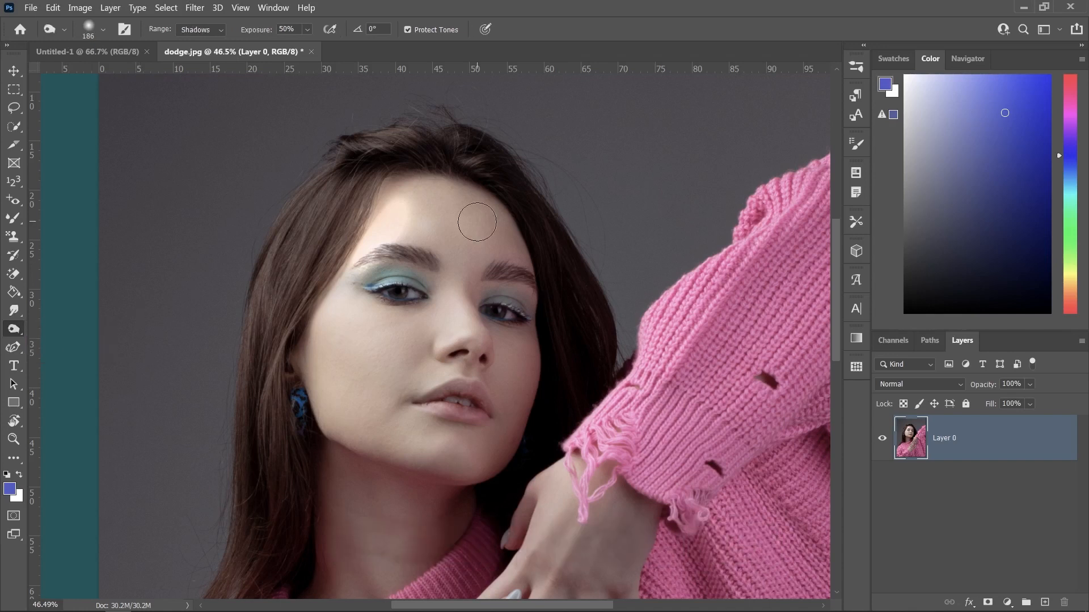
mouse_move(477, 222)
left_mouse_down()
mouse_move(492, 280)
mouse_move(505, 250)
mouse_move(527, 377)
left_mouse_up()
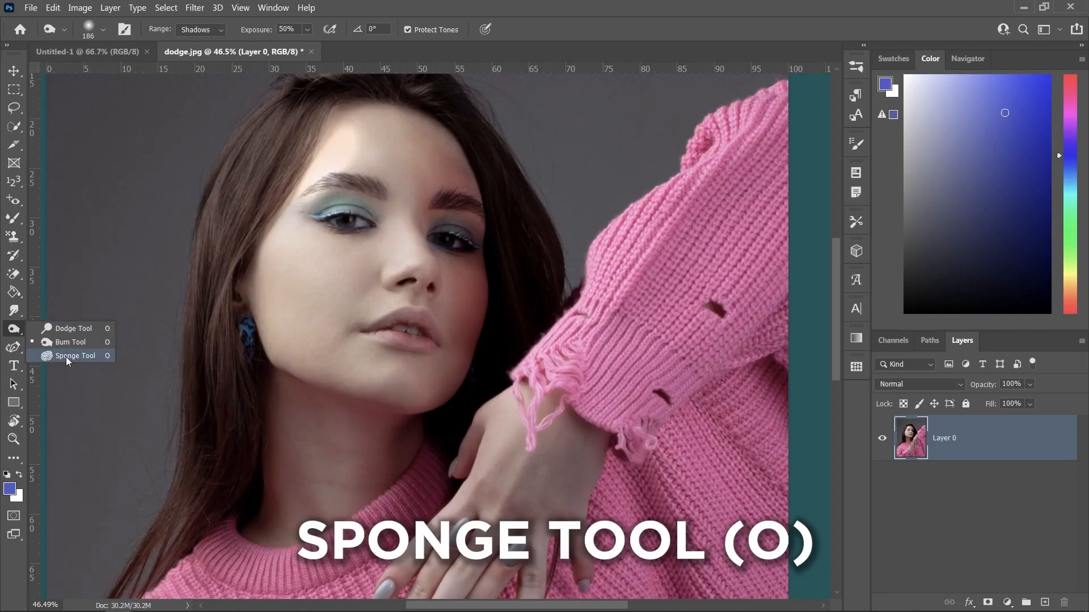
Saturate the cuff of the pink sweater sleeve with the Sponge tool, using Saturate mode and 50% flow.
left_click(66, 356)
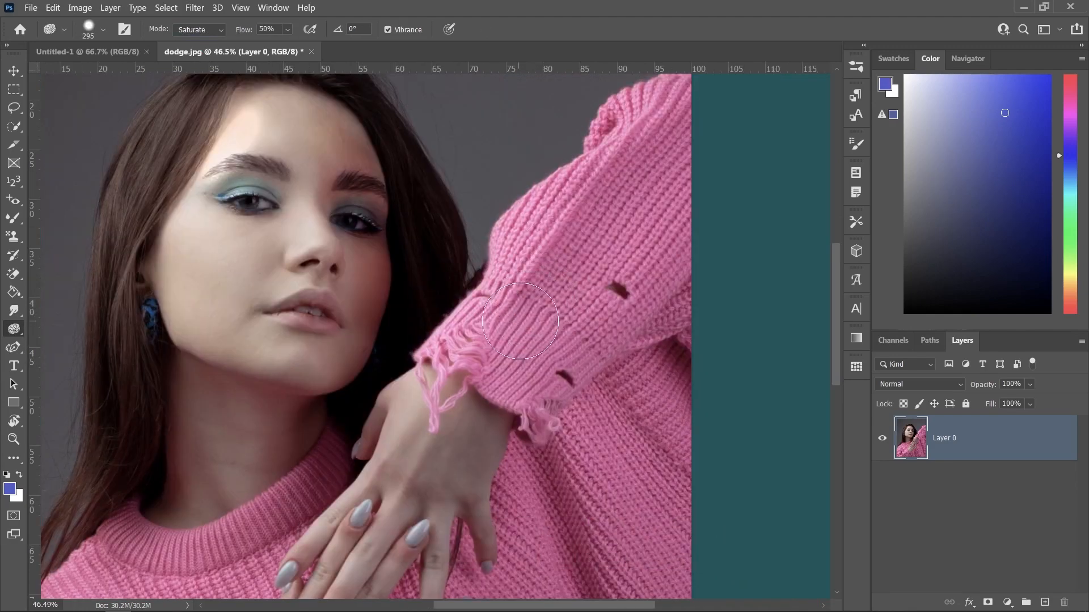
mouse_move(533, 300)
left_mouse_down()
mouse_move(554, 281)
mouse_move(547, 267)
mouse_move(499, 283)
mouse_move(578, 368)
left_mouse_up()
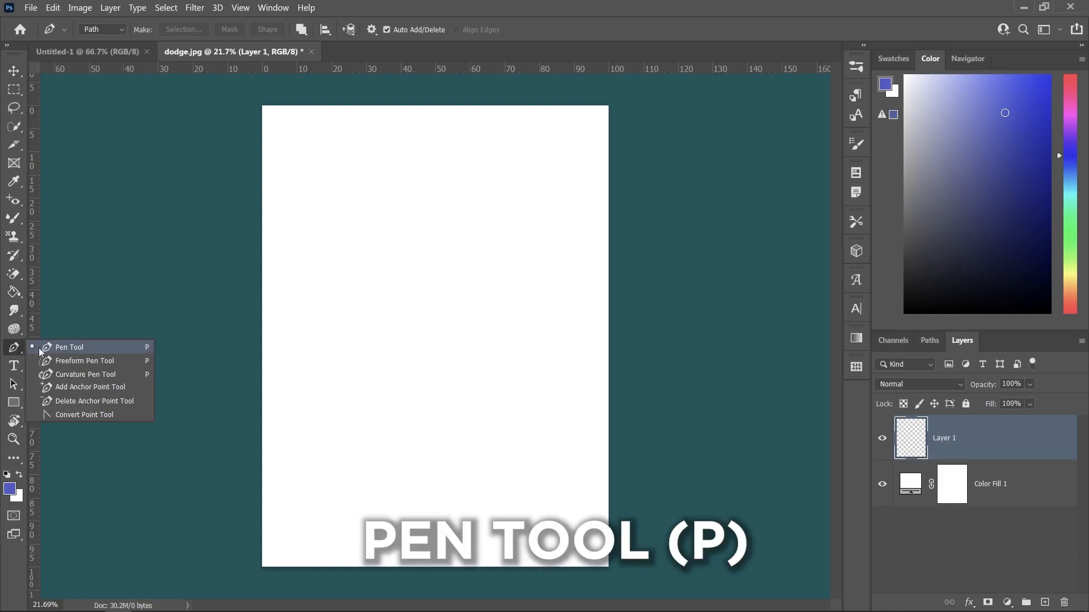
Trace the faint wave with Pen tool curve points at its crests and troughs, and adjust the direction handle at the first crest.
left_click(57, 350)
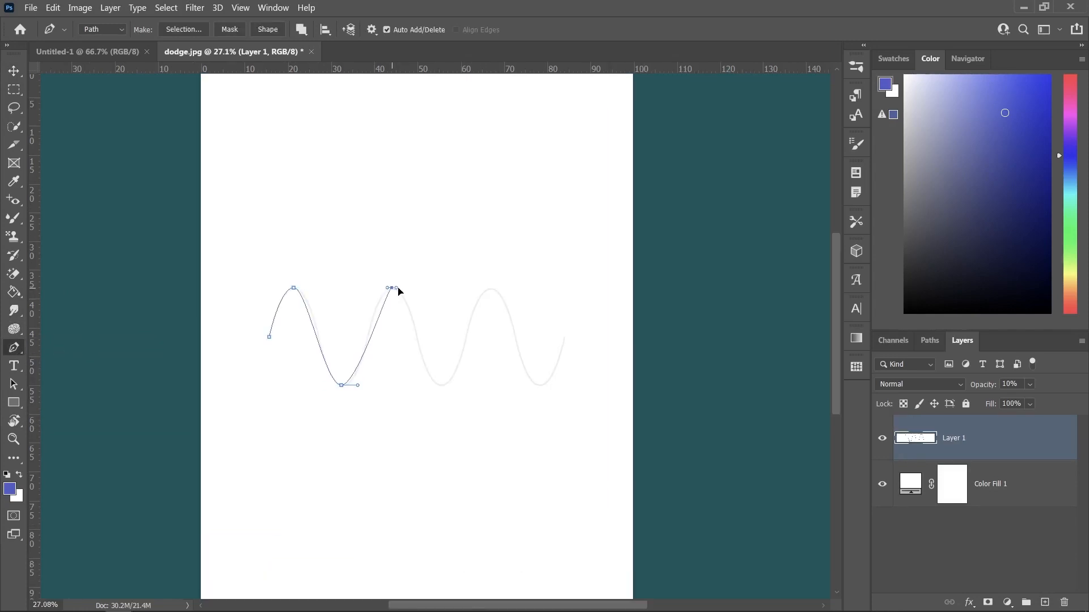
left_click_drag(396, 287, 412, 291)
left_click_drag(440, 384, 454, 384)
left_click_drag(493, 288, 516, 288)
left_click_drag(541, 385, 569, 384)
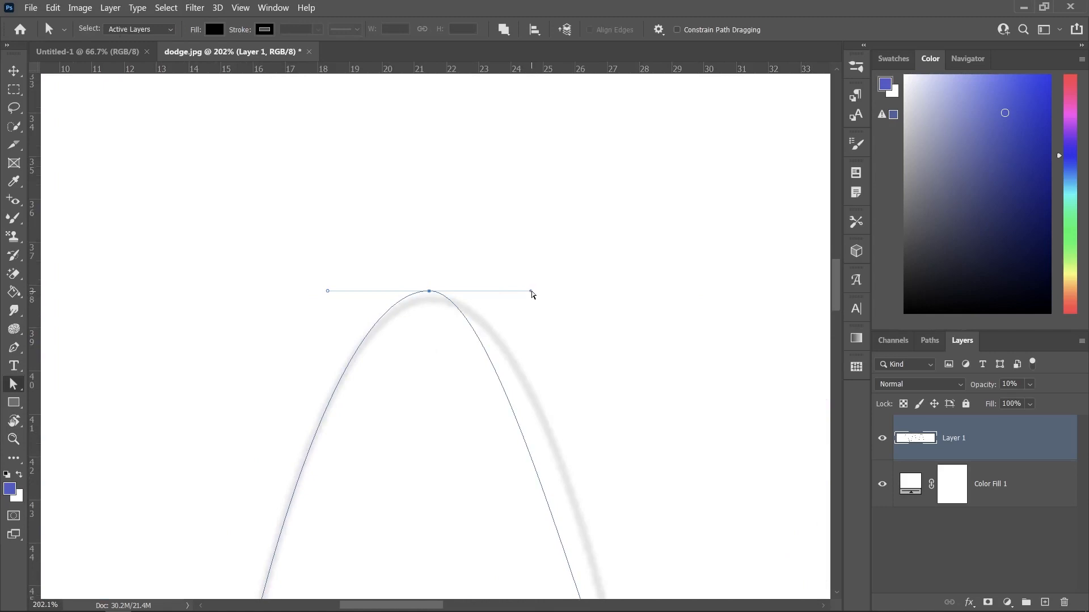
left_click_drag(532, 295, 559, 327)
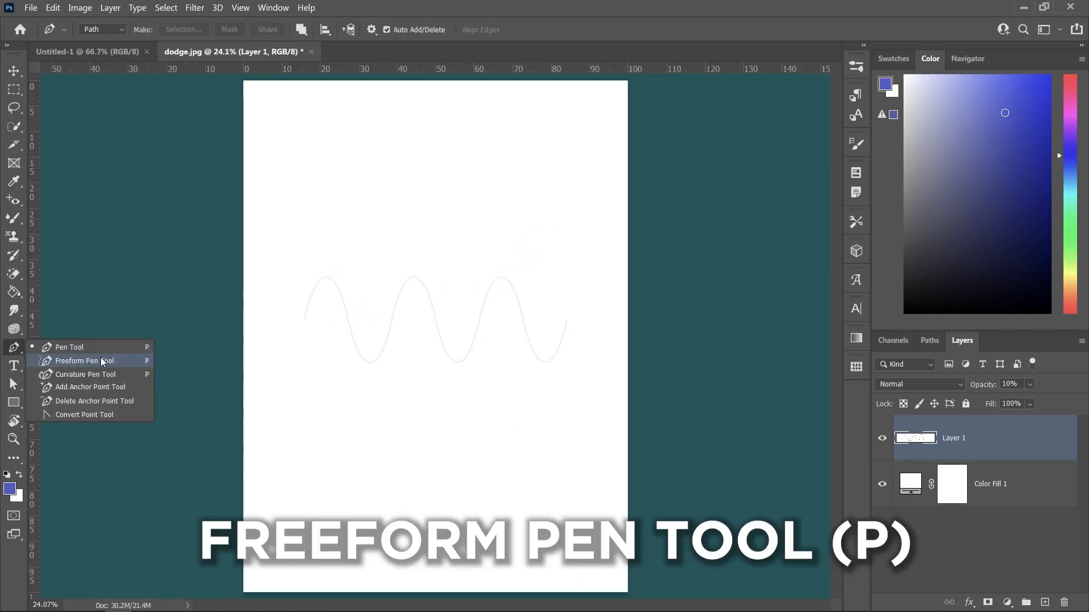
Trace the faint wave guide freehand with the Freeform Pen tool.
left_click(102, 361)
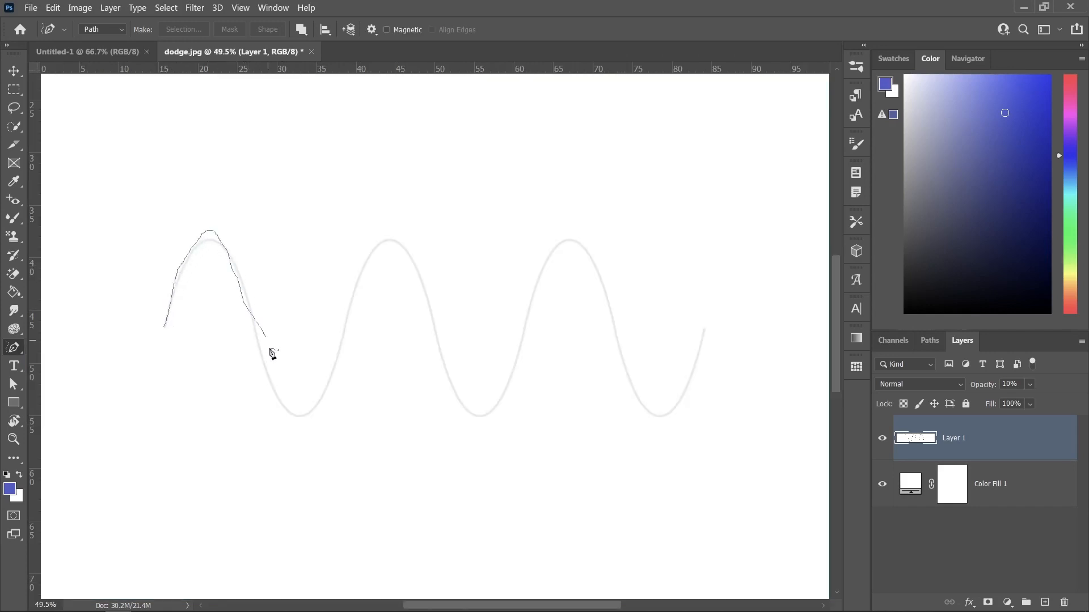
left_click_drag(362, 304, 394, 221)
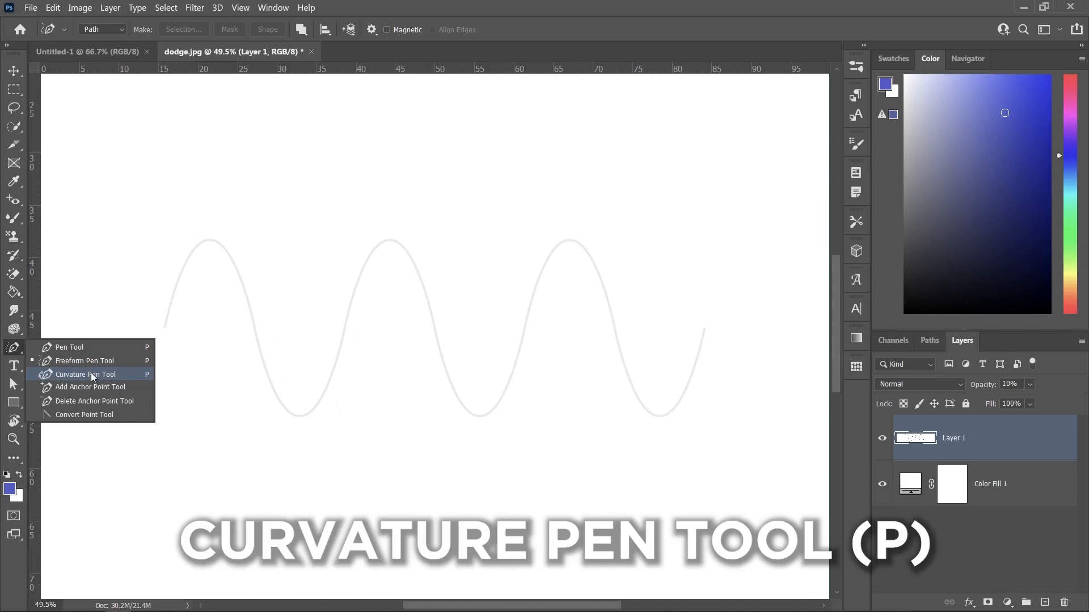
Draw a closed, rounded path with an inward notch on its left side using the Curvature Pen tool.
left_click(93, 375)
left_click(265, 316)
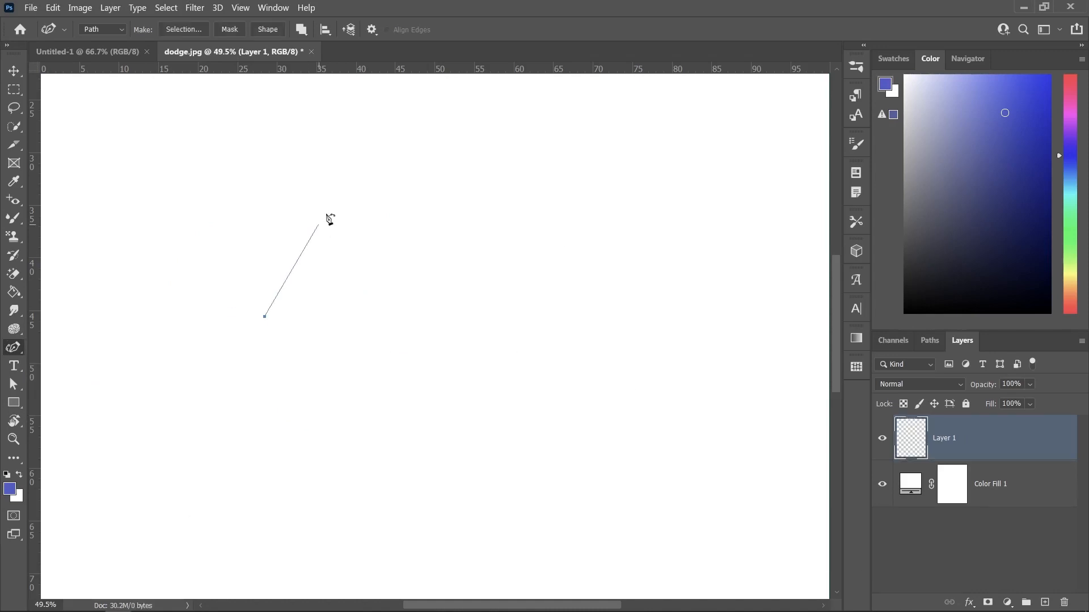
left_click(349, 191)
left_click(474, 220)
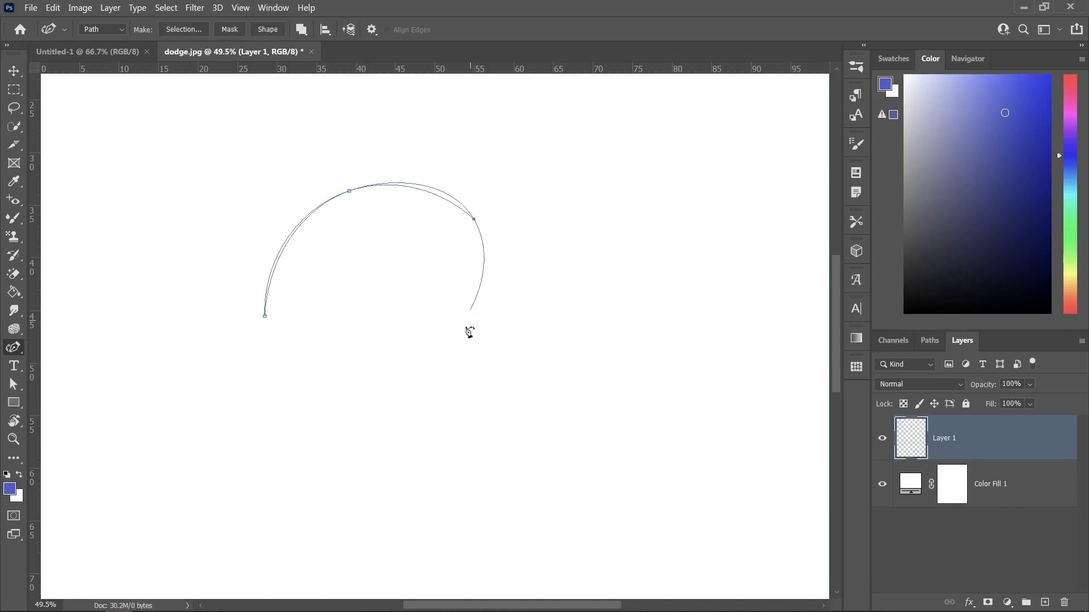
left_click(431, 389)
left_click(293, 368)
left_click(326, 239)
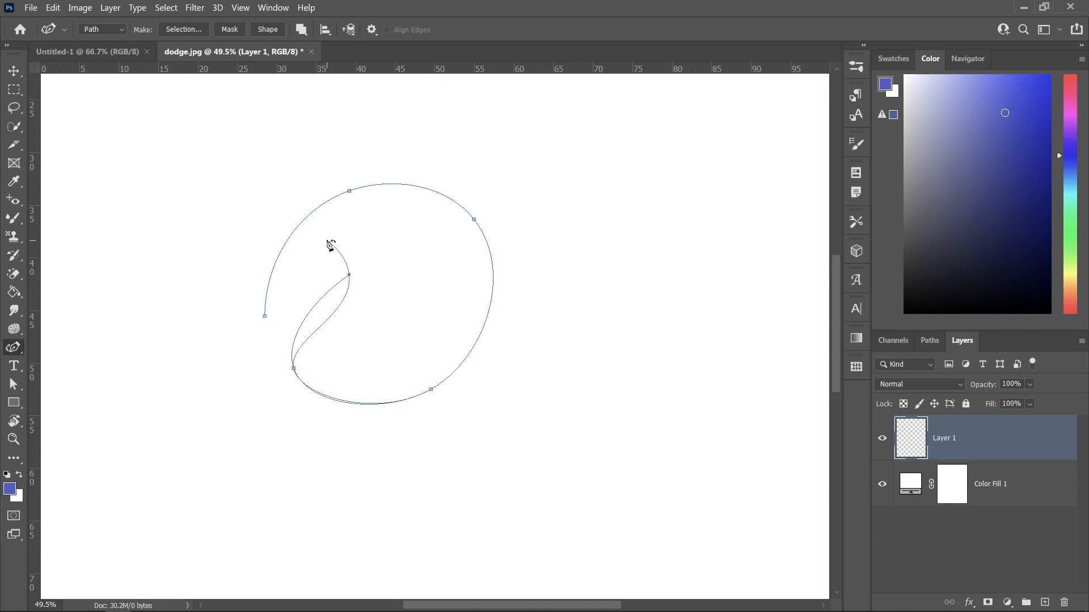
left_click(291, 319)
left_click(264, 315)
key("v")
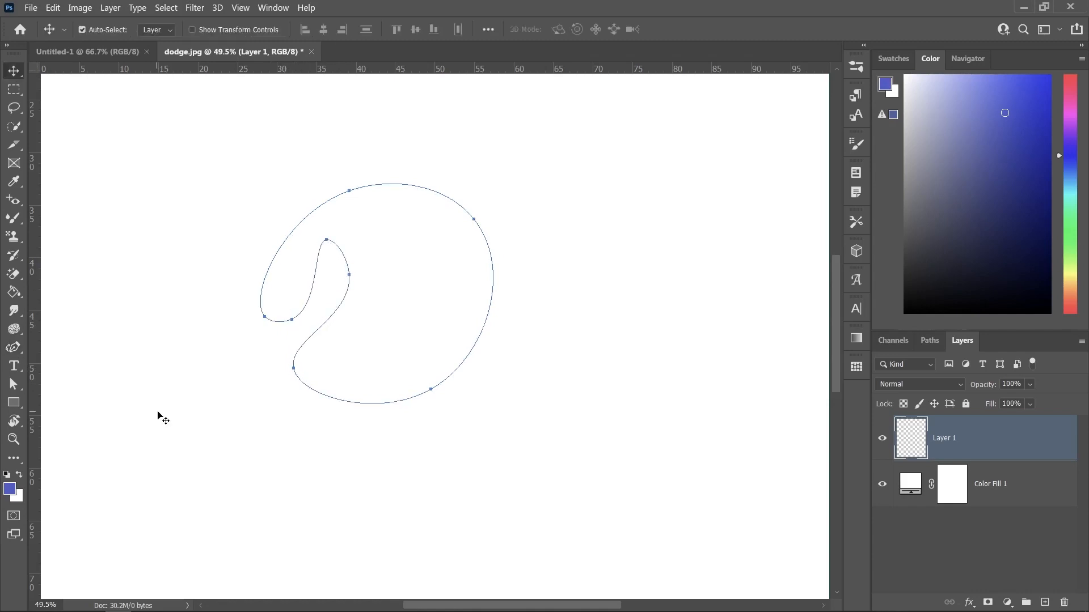
Add the horizontal text "Lorem Ipsum" in 218 pt Graves, recolor it purple, and open the font choices.
right_click(14, 367)
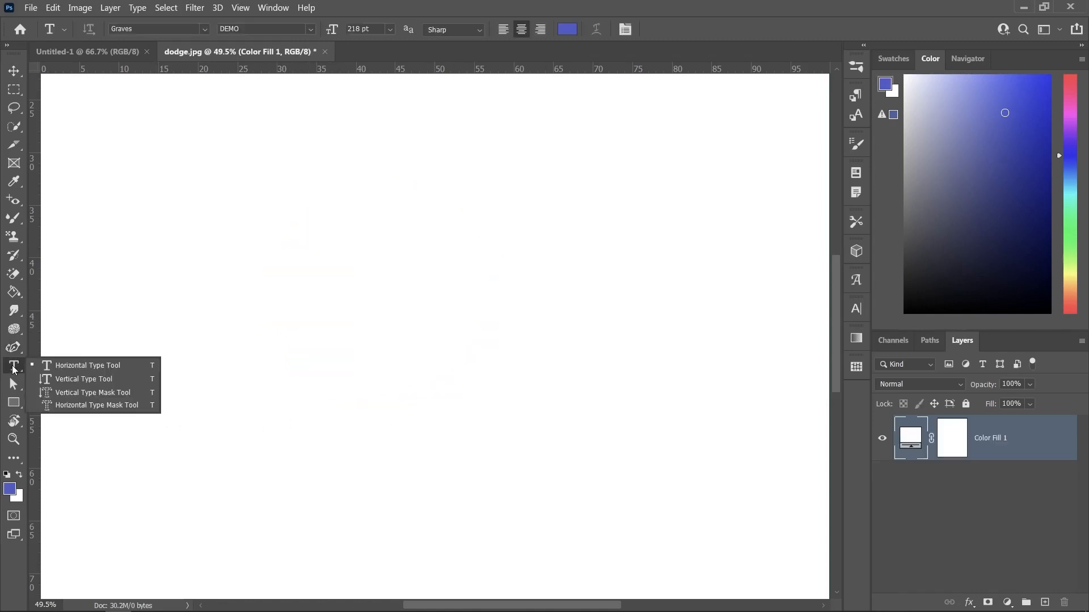
left_click(52, 369)
left_click(328, 306)
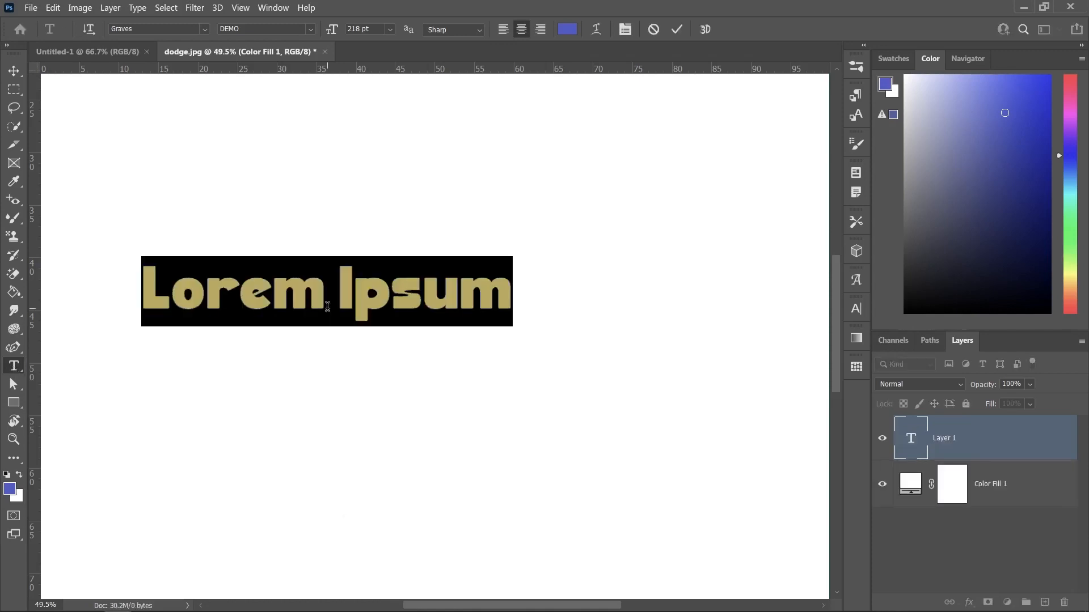
key("ctrl+Return")
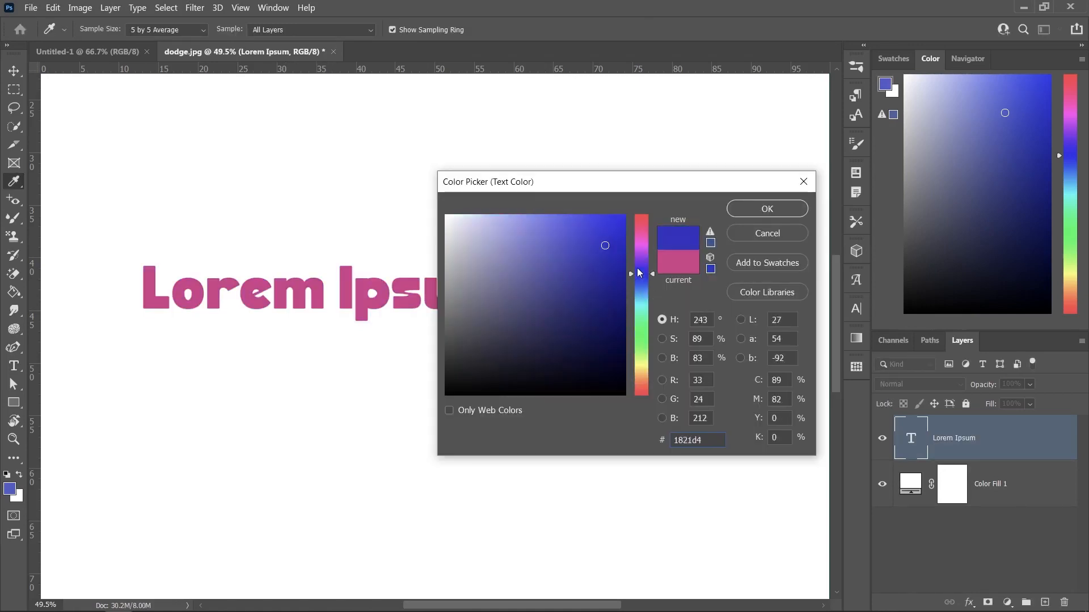
left_click(760, 208)
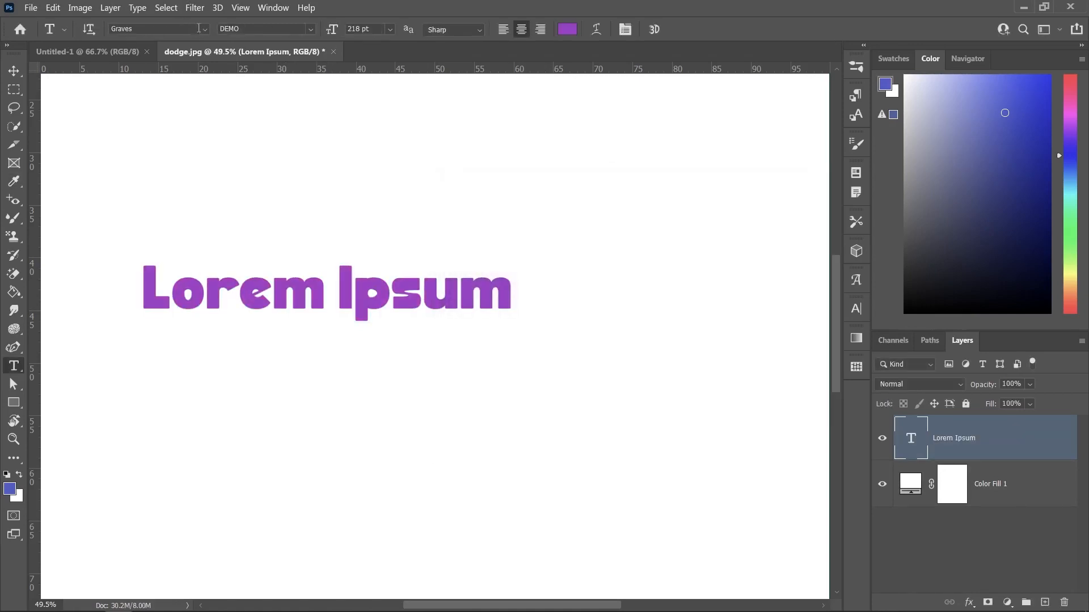
left_click(204, 30)
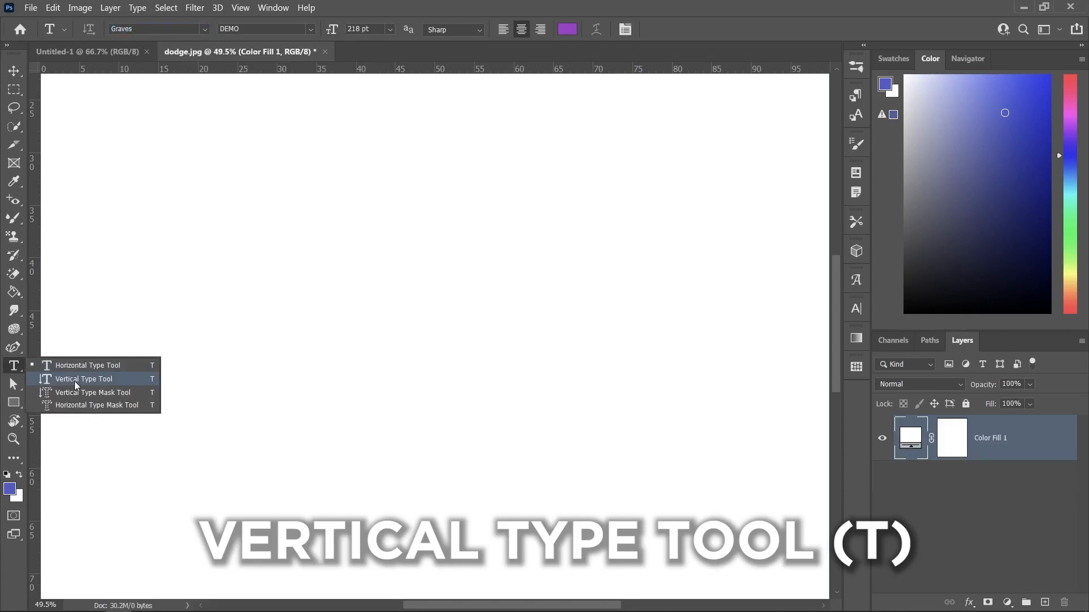
Add a vertical text line in 218 pt Graves near the upper middle of the white page with the Vertical Type tool.
left_click(76, 380)
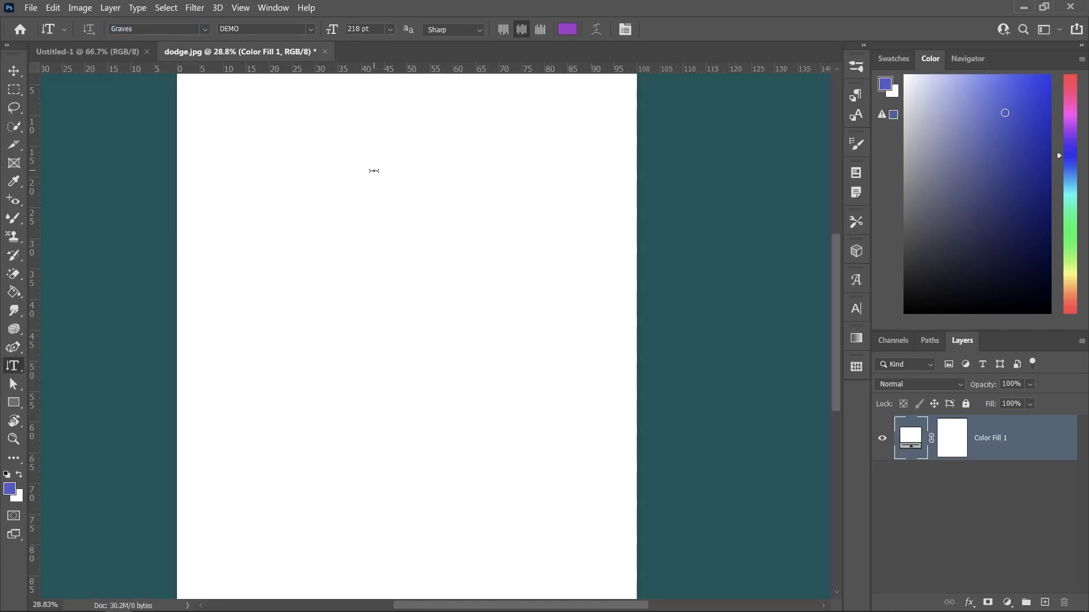
left_click(374, 170)
key("ctrl+Return")
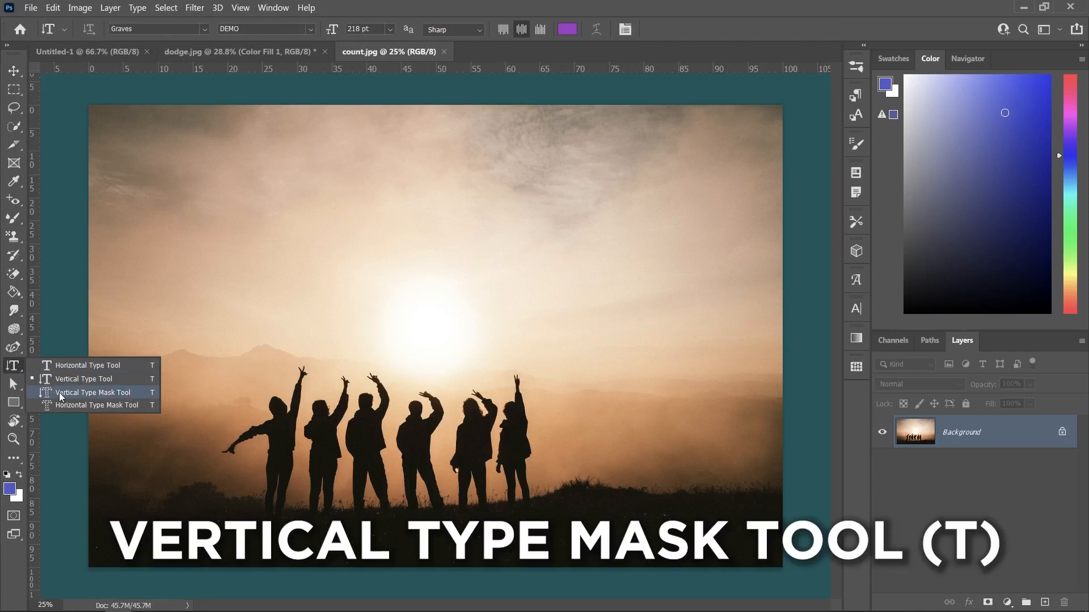
Create a vertical "Lorem Ipsum" type selection at 218 pt over the sunset photo and mask Layer 0 with it.
left_click(60, 393)
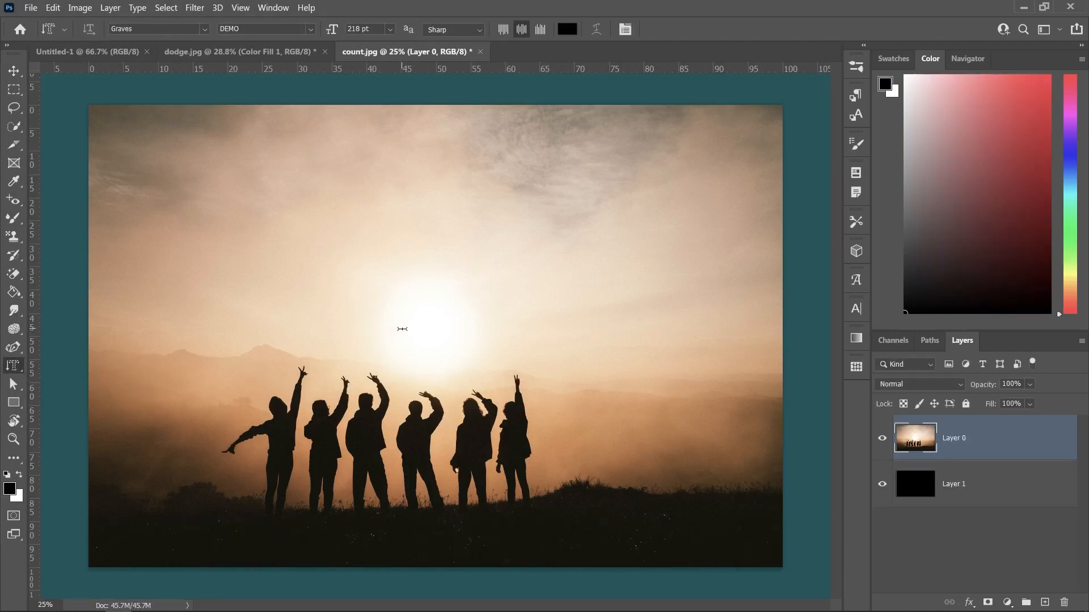
left_click(402, 327)
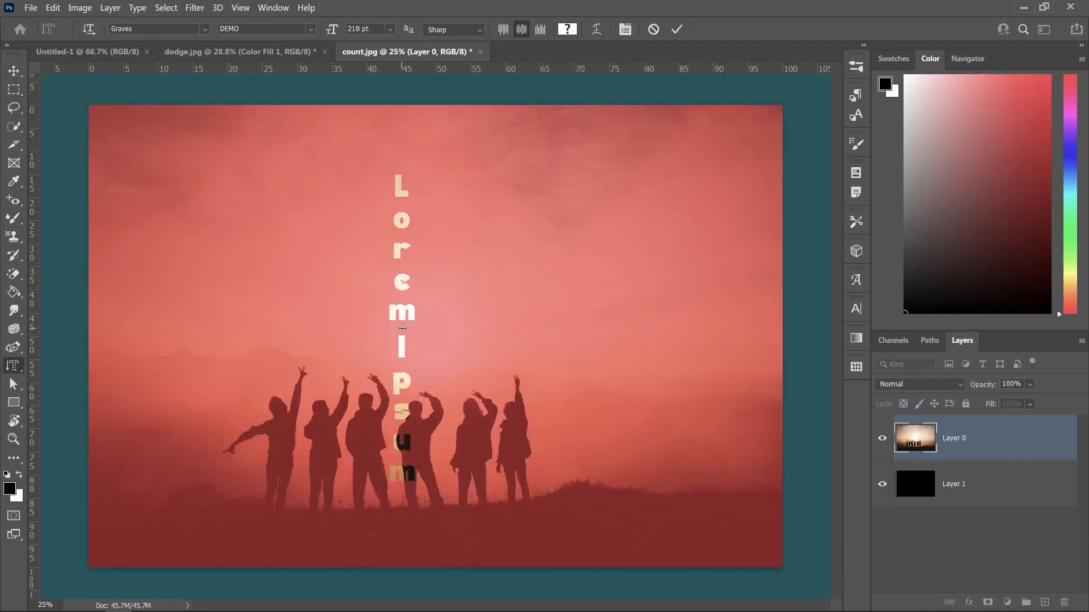
key("ctrl+Return")
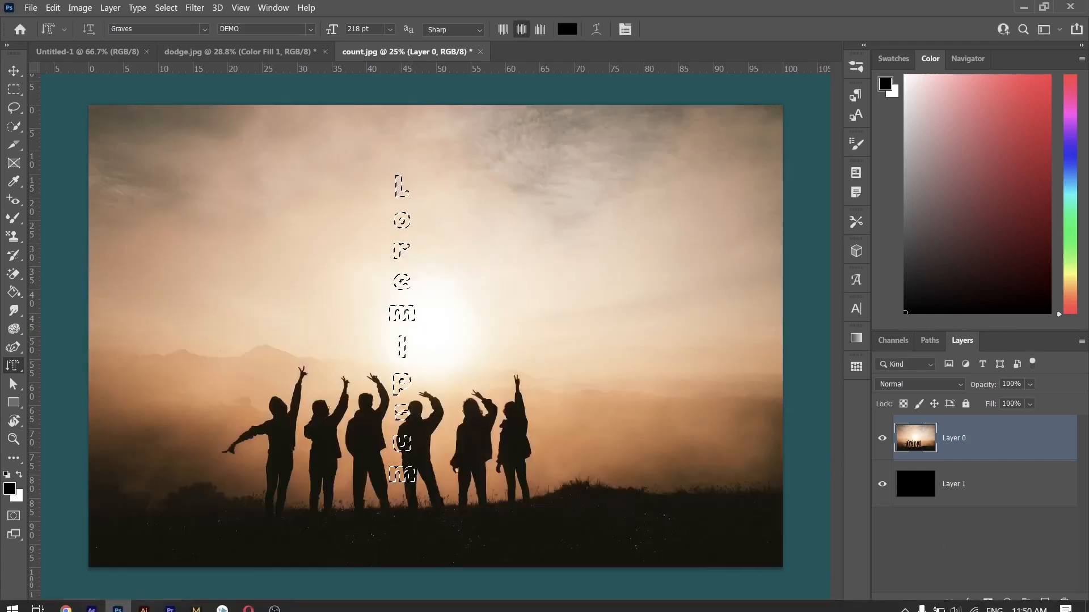
left_click(987, 603)
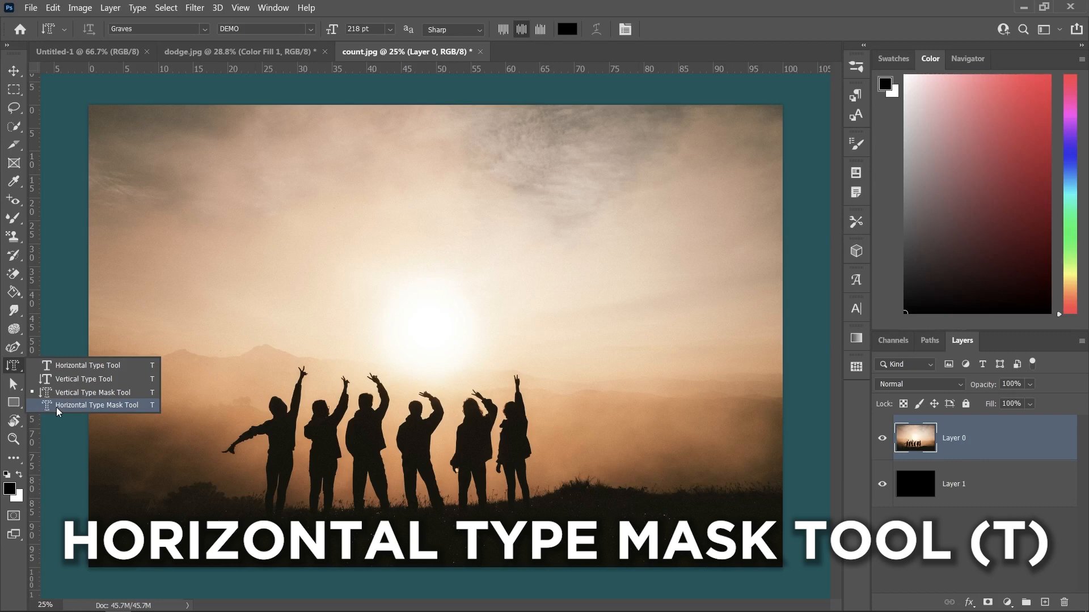
Create a horizontal "Mask" type selection at 1083 pt across the sky and turn it into a layer mask on Layer 0.
left_click(57, 406)
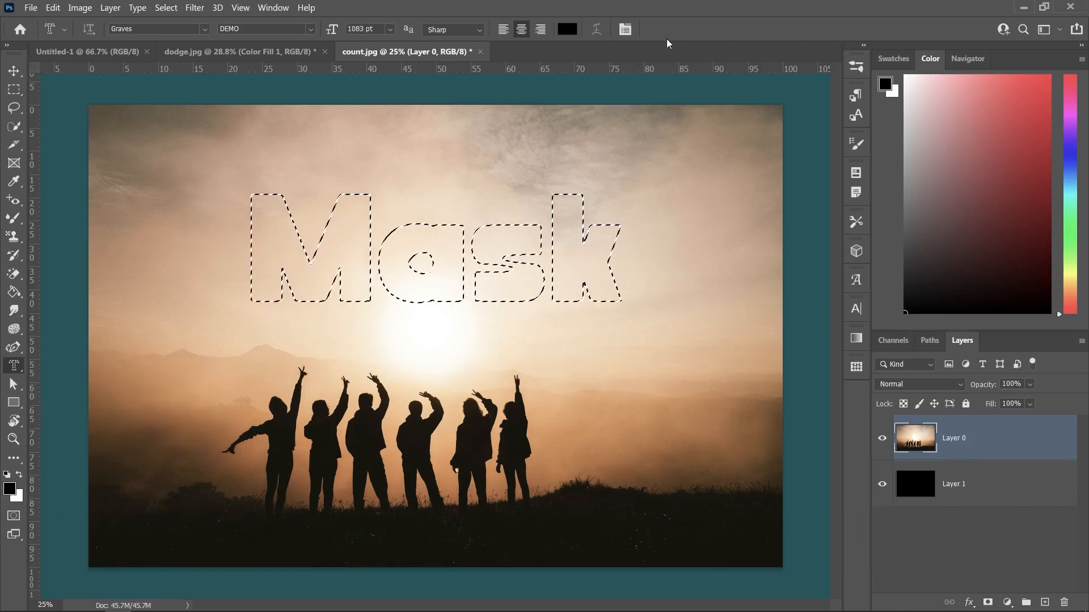
left_click(988, 602)
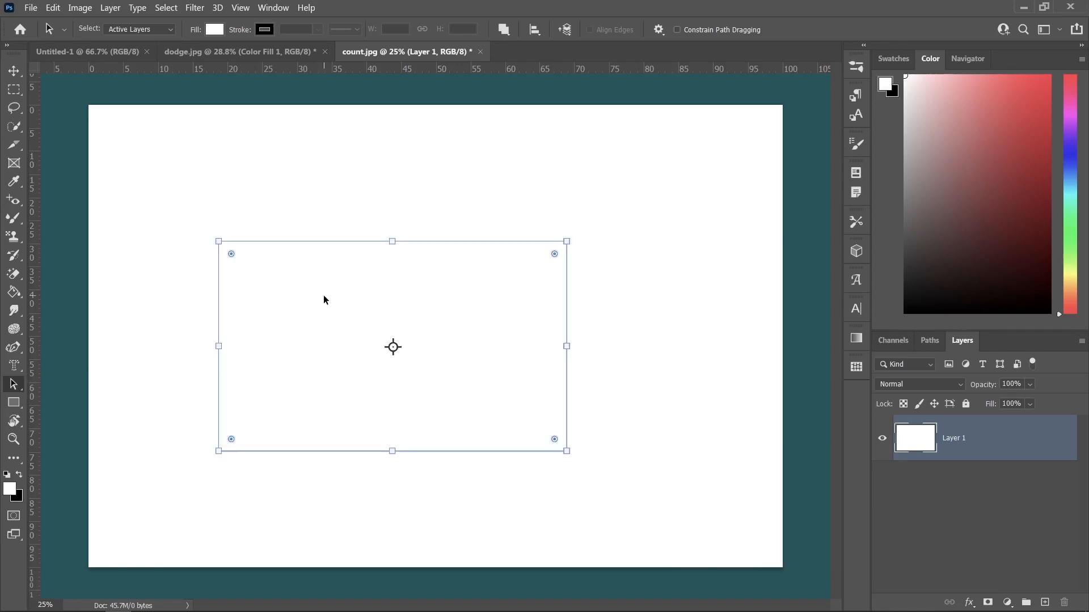
Move the rectangle path up and right with the Path Selection tool, and reposition its upper-left anchor point with the Direct Selection tool.
left_click_drag(323, 296, 356, 280)
left_click_drag(265, 237, 312, 279)
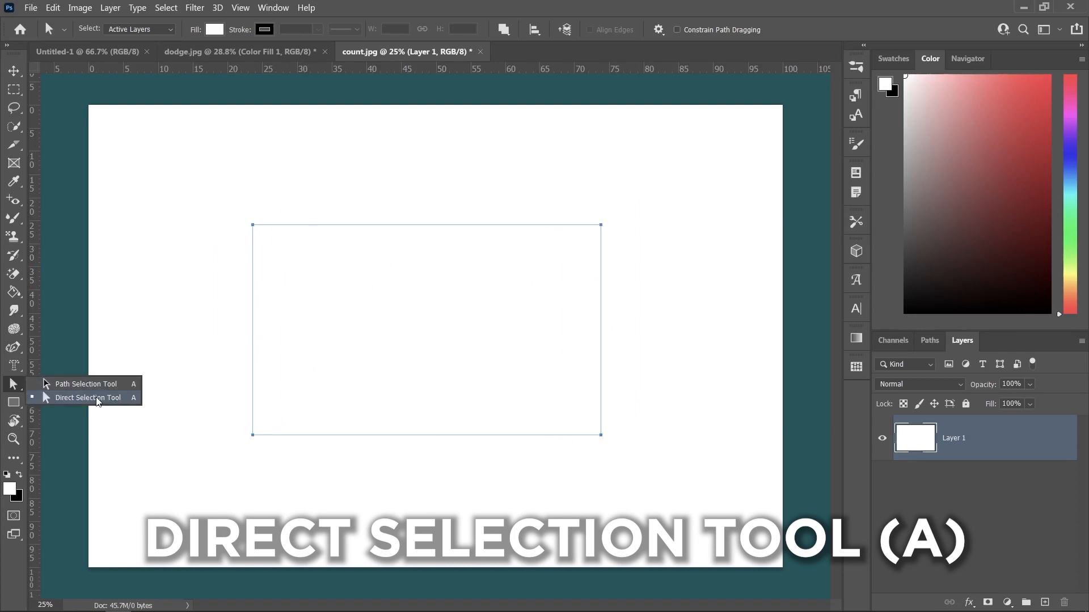
left_click(96, 398)
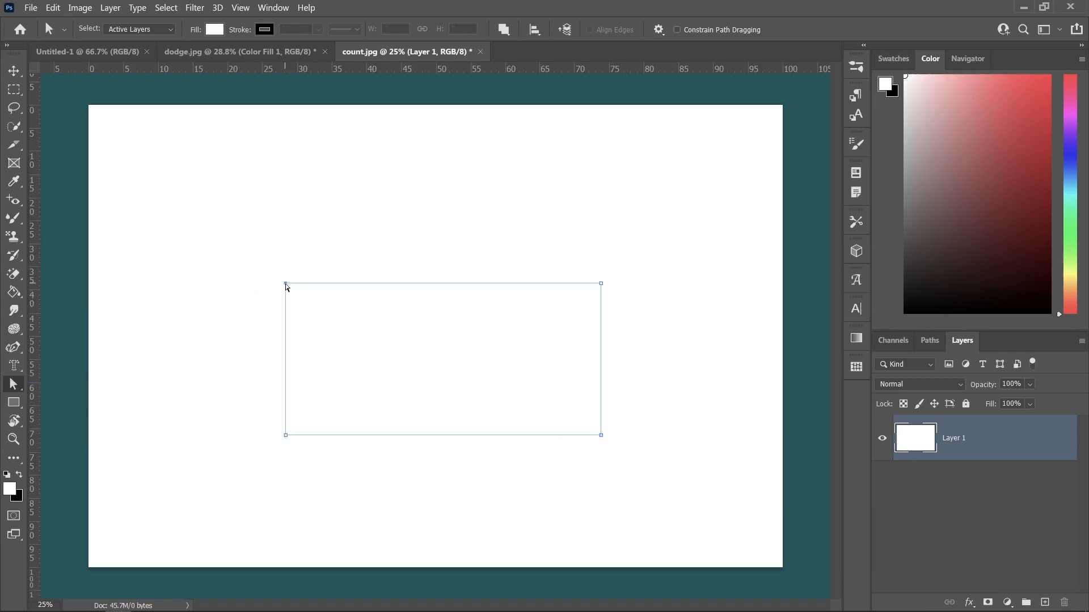
left_click_drag(286, 288, 267, 240)
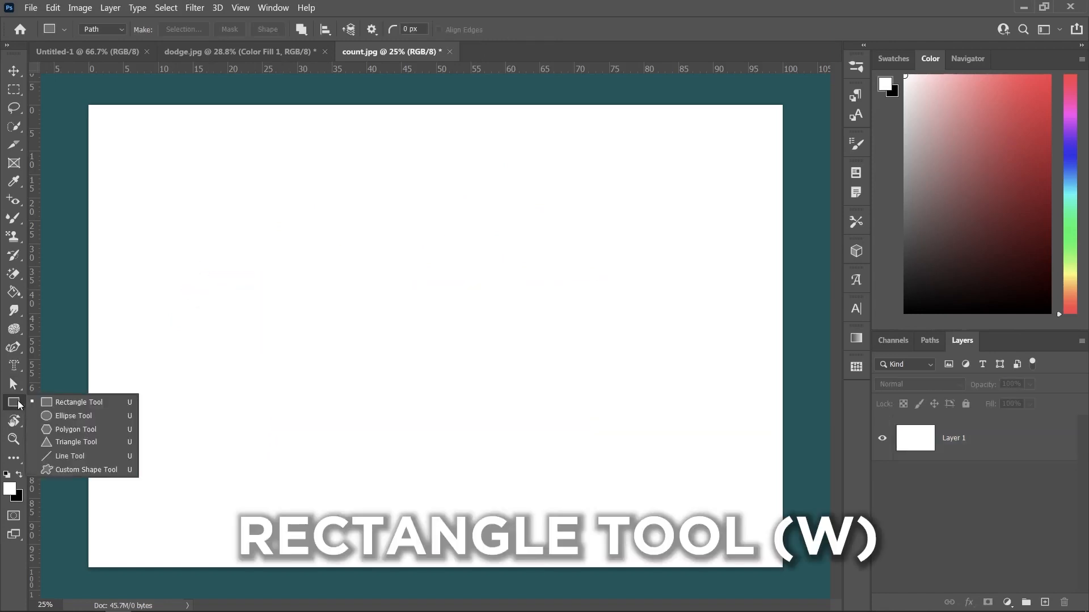
Draw a red square shape about 1564 px wide on the white canvas with the Rectangle tool, constraining its proportions.
left_click(79, 402)
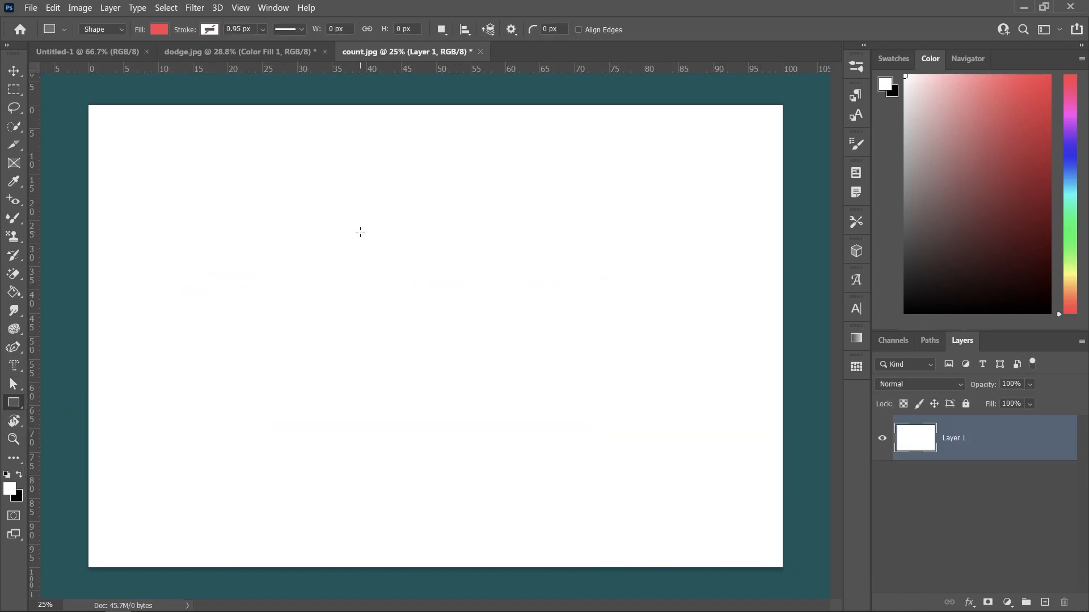
left_click_drag(227, 184, 624, 404)
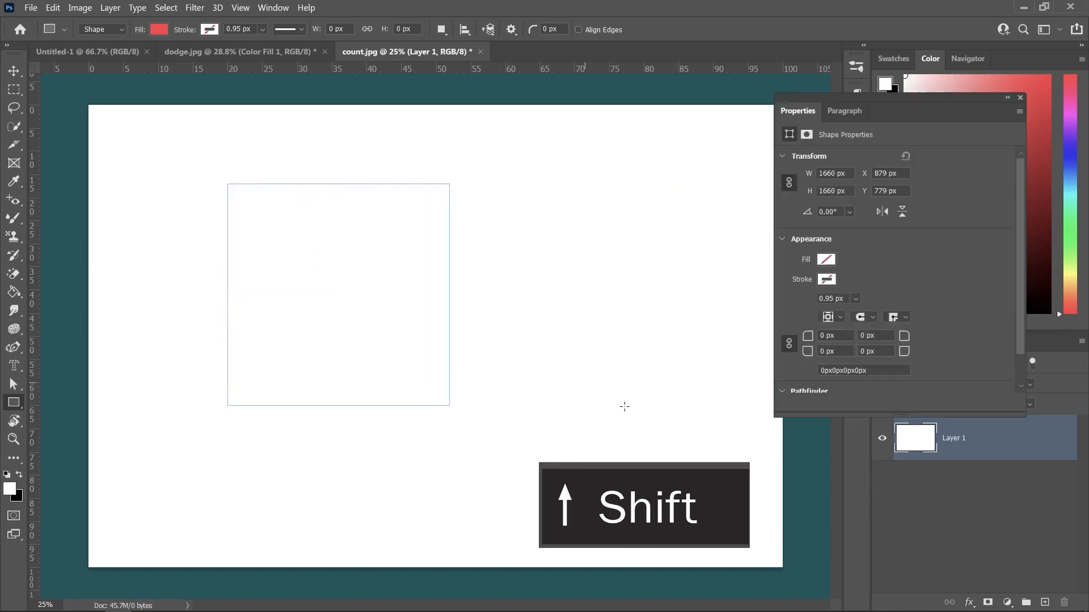
Change the square's fill to the muted red from the recently used colors and pick a recent color for its stroke.
left_click(158, 29)
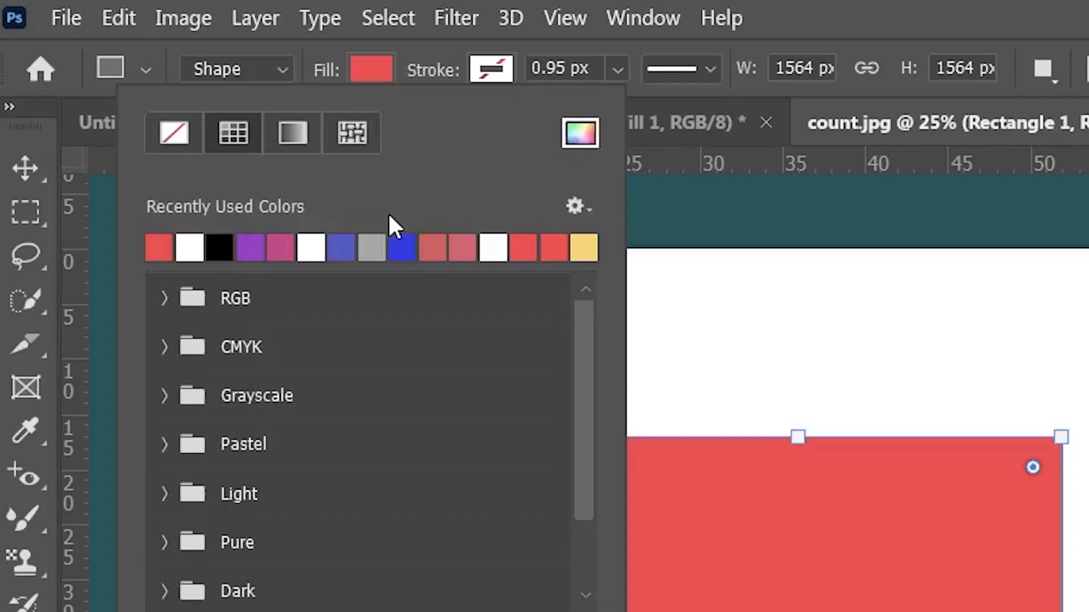
left_click(400, 248)
left_click(434, 248)
left_click(490, 67)
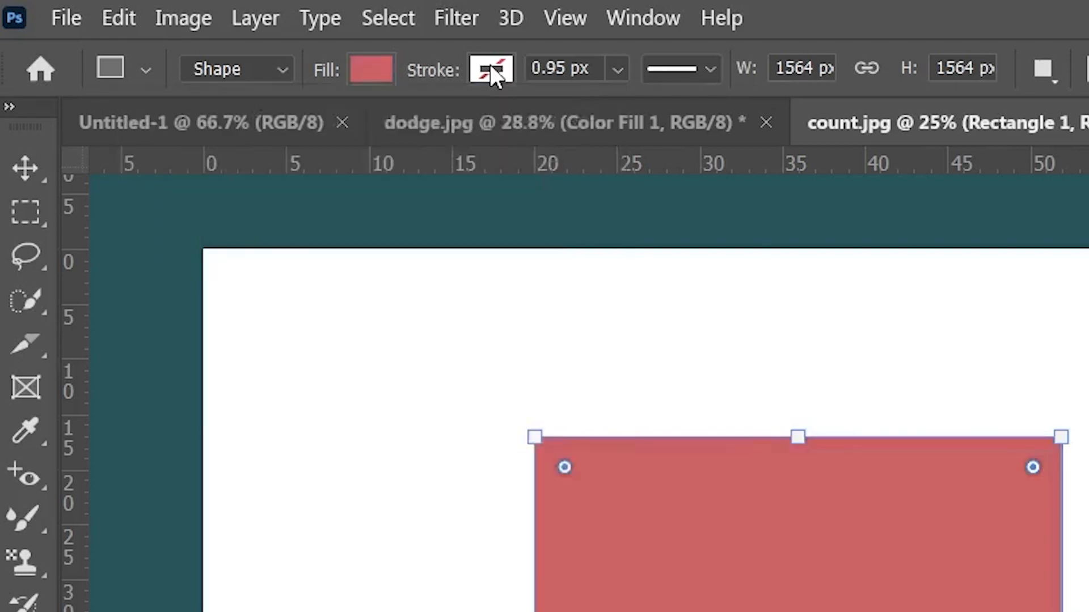
left_click(490, 67)
left_click(492, 248)
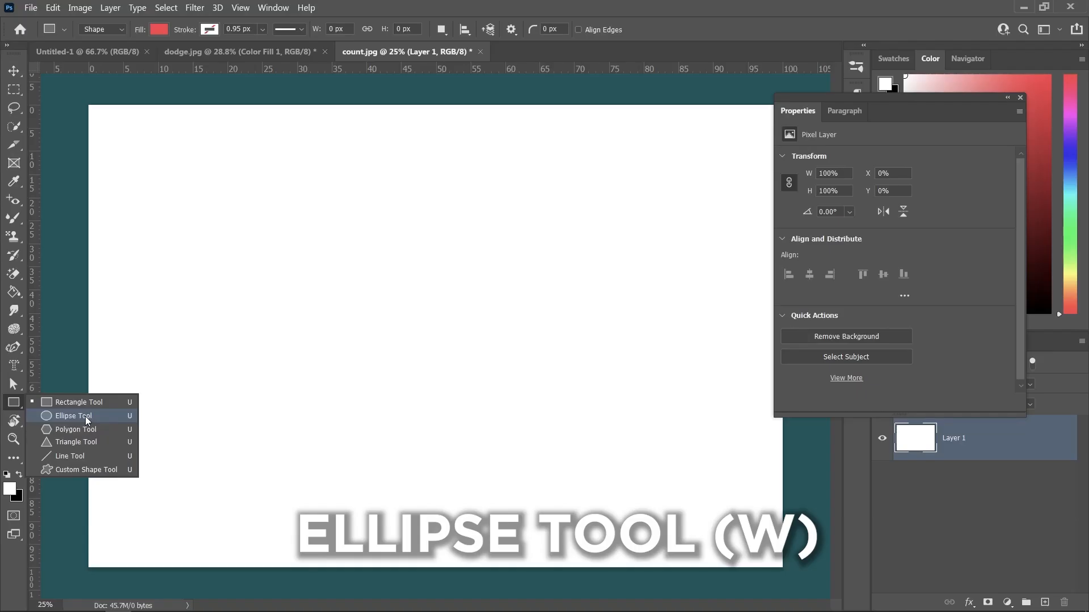
Draw an ellipse on the canvas with the Ellipse tool, and a five-sided polygon with the Polygon tool.
left_click(85, 416)
left_click_drag(240, 203, 535, 445)
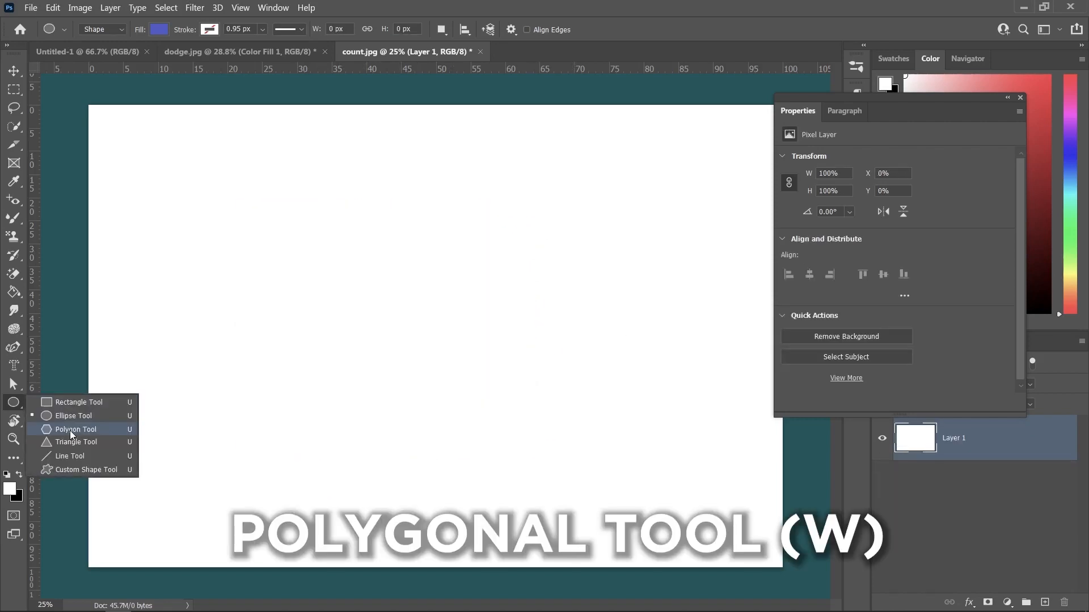
left_click(72, 435)
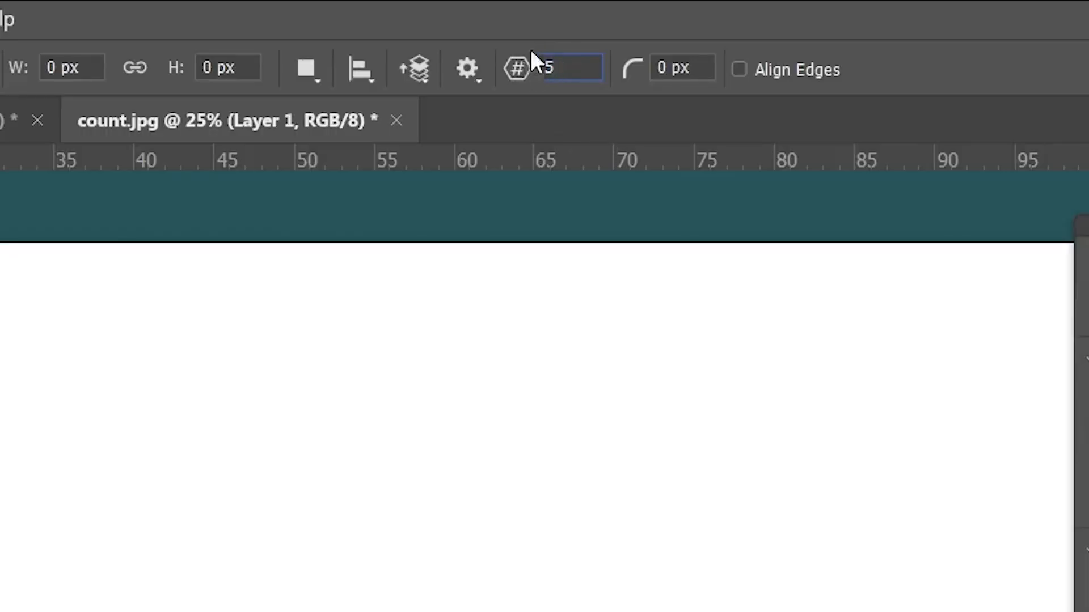
left_click_drag(329, 227, 531, 428)
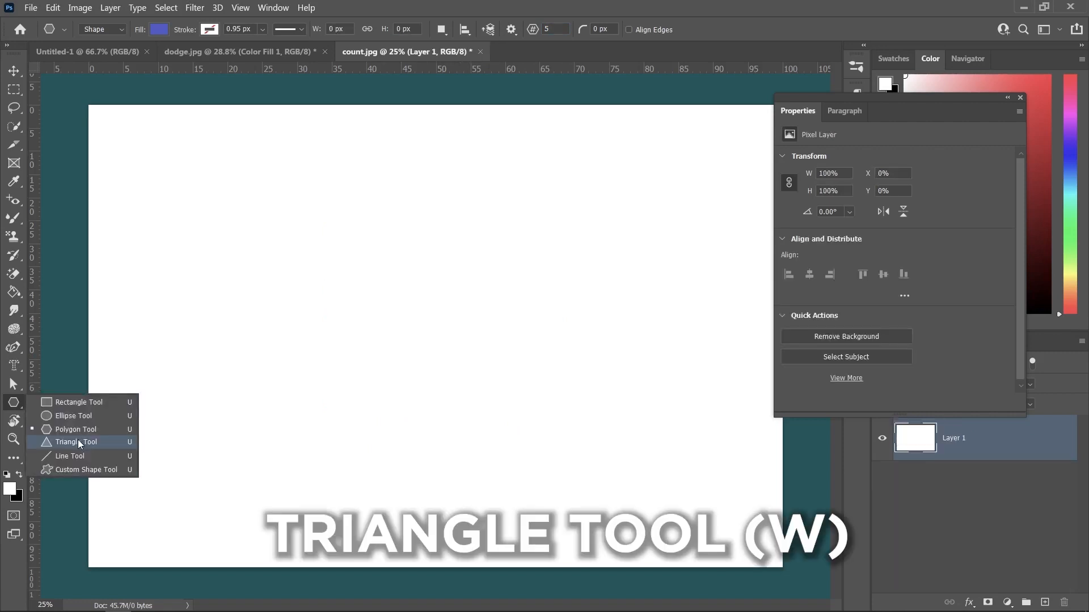
Draw a triangle in the middle of the white canvas with the Triangle tool.
left_click(79, 442)
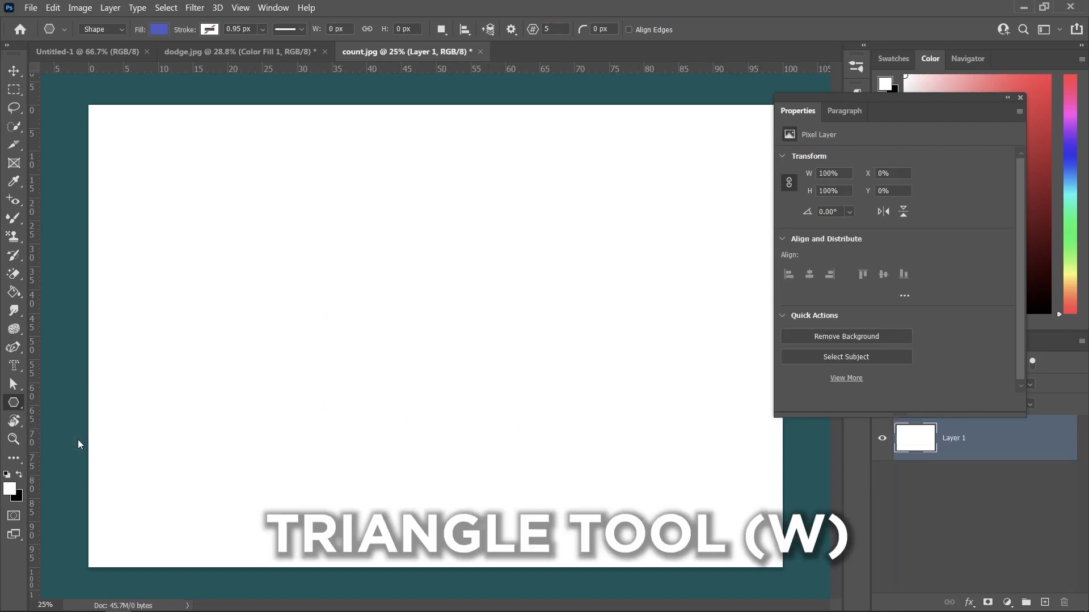
left_click_drag(259, 230, 491, 445)
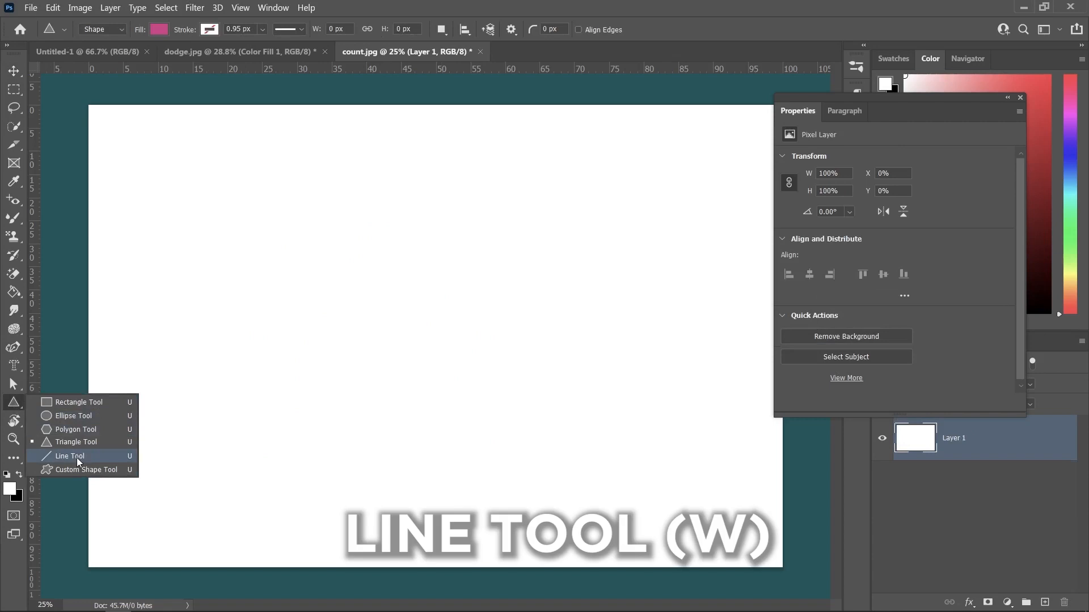
Draw a diagonal line about 2661 px wide across the canvas with the Line tool and set its stroke width to 12.12 px.
left_click(80, 457)
left_click_drag(217, 229, 570, 366)
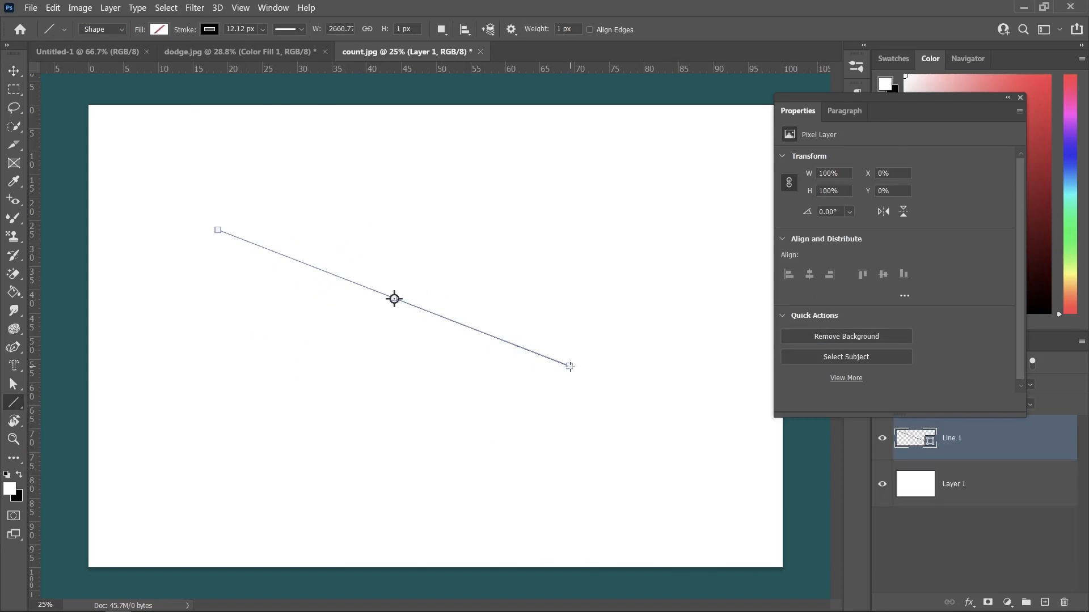
left_click(263, 28)
left_click_drag(269, 49, 297, 48)
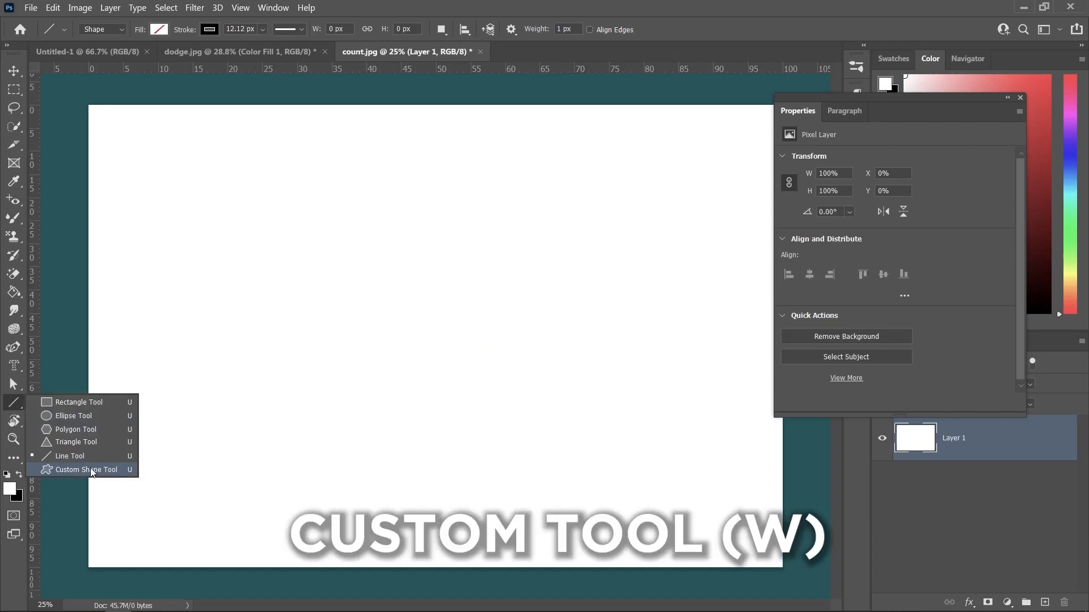
Draw a sailboat, a leaf tree and a giraffe on the canvas with the Custom Shape tool.
left_click(86, 470)
left_click(576, 32)
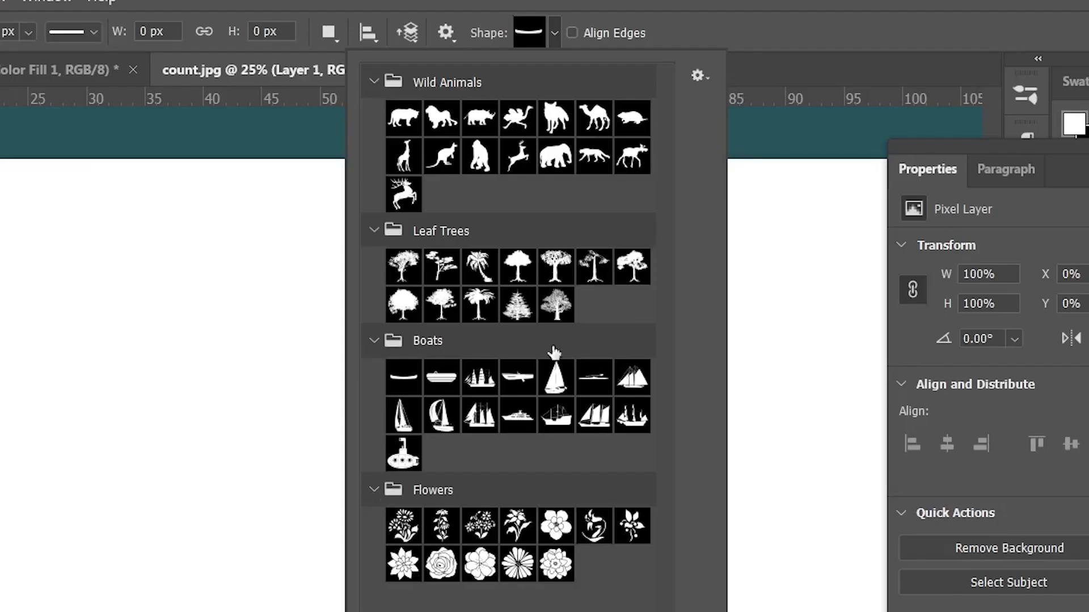
double_click(552, 376)
mouse_move(205, 222)
left_mouse_down()
mouse_move(380, 360)
mouse_move(453, 397)
mouse_move(574, 487)
left_mouse_up()
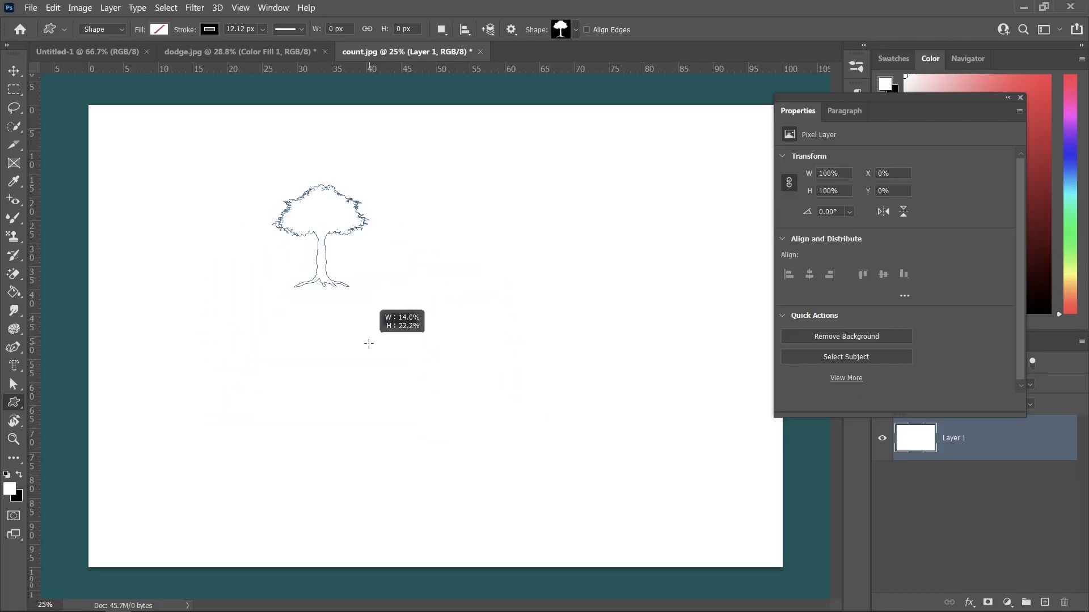
left_click_drag(369, 344, 442, 422)
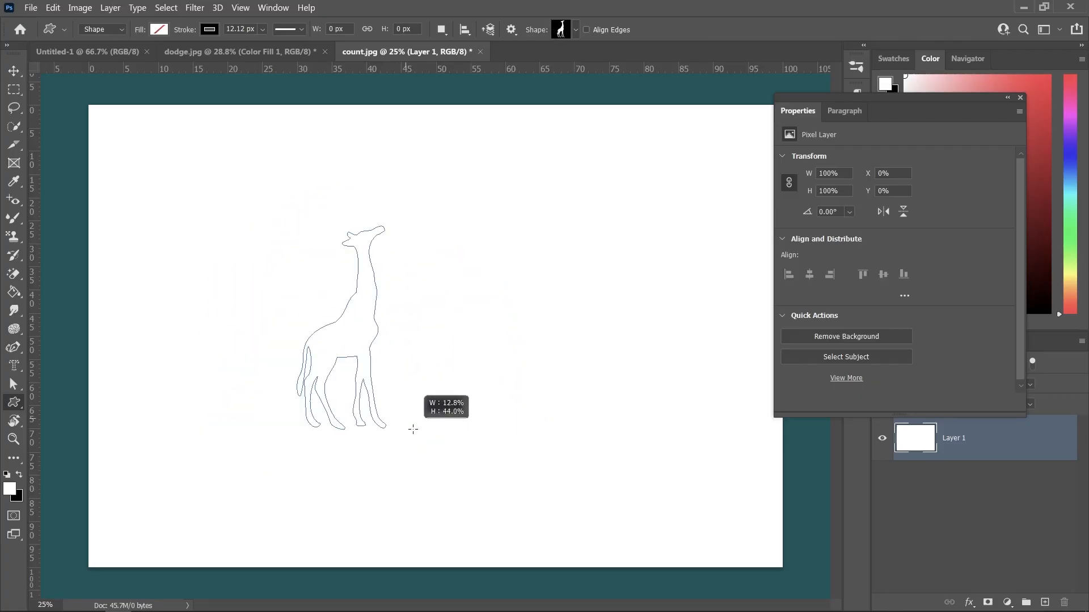
left_click_drag(412, 430, 440, 464)
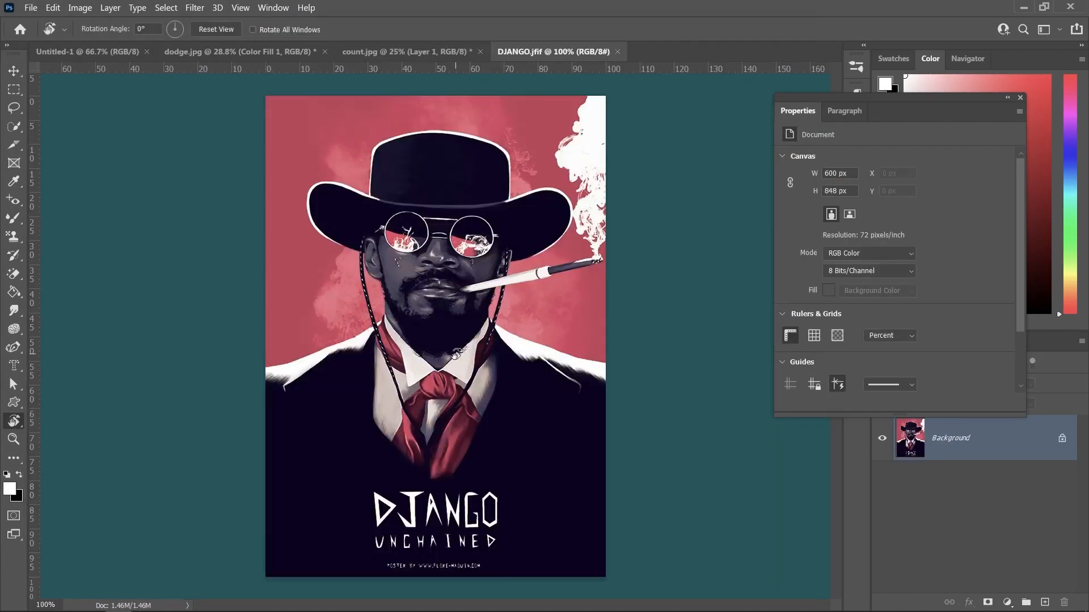
Rotate the DJANGO poster's view to about 164° with the Rotate View tool and reset it to upright.
left_click_drag(491, 364, 450, 313)
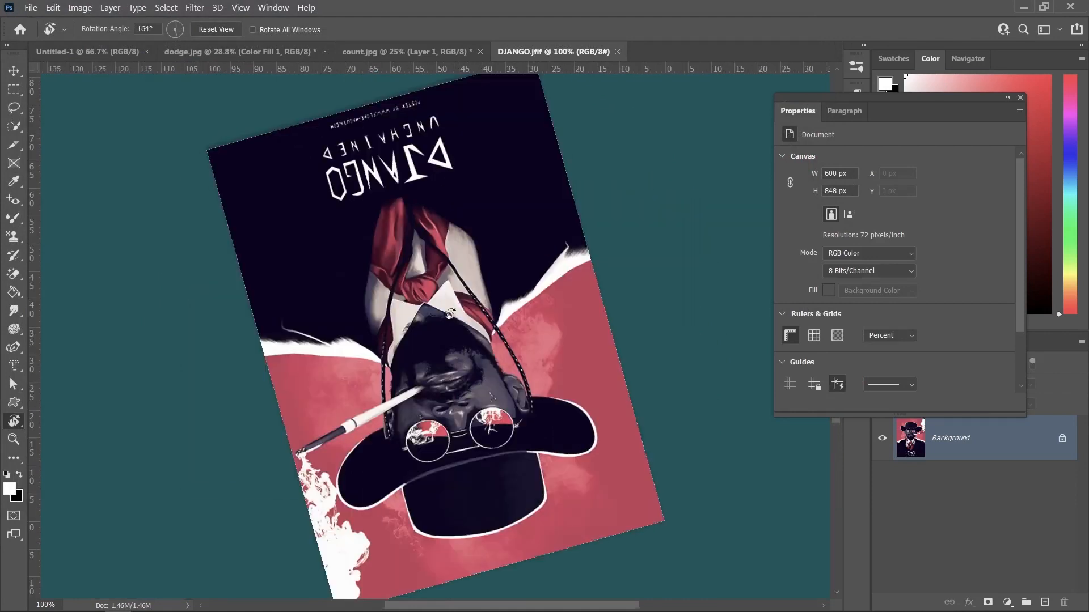
left_click(216, 29)
Pan around the enlarged DJANGO poster with the Hand tool and scrub the magnification around the face with the Zoom tool.
right_click(13, 421)
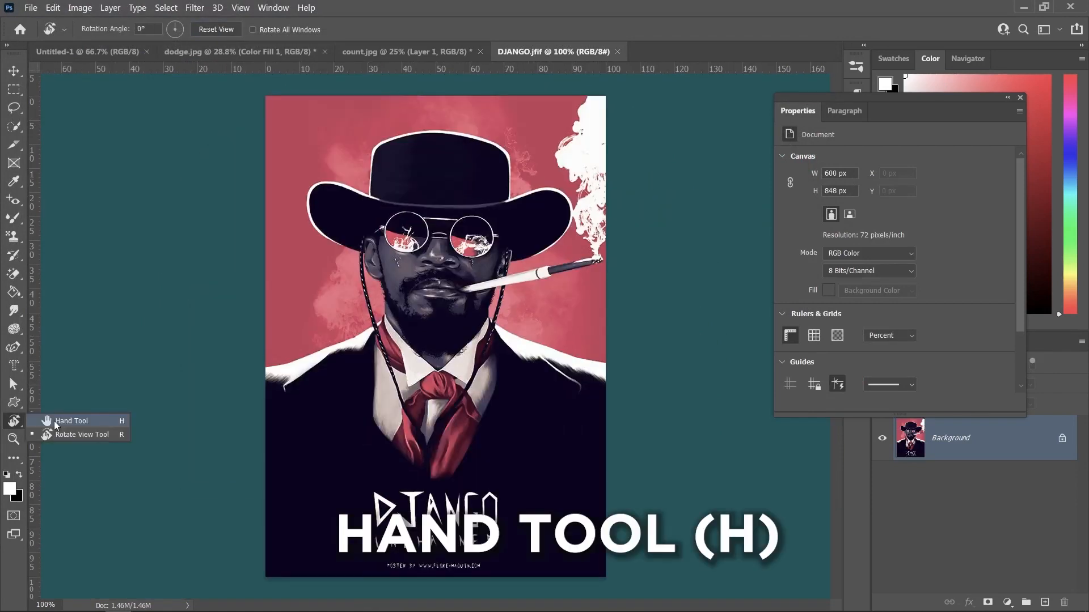
left_click(55, 424)
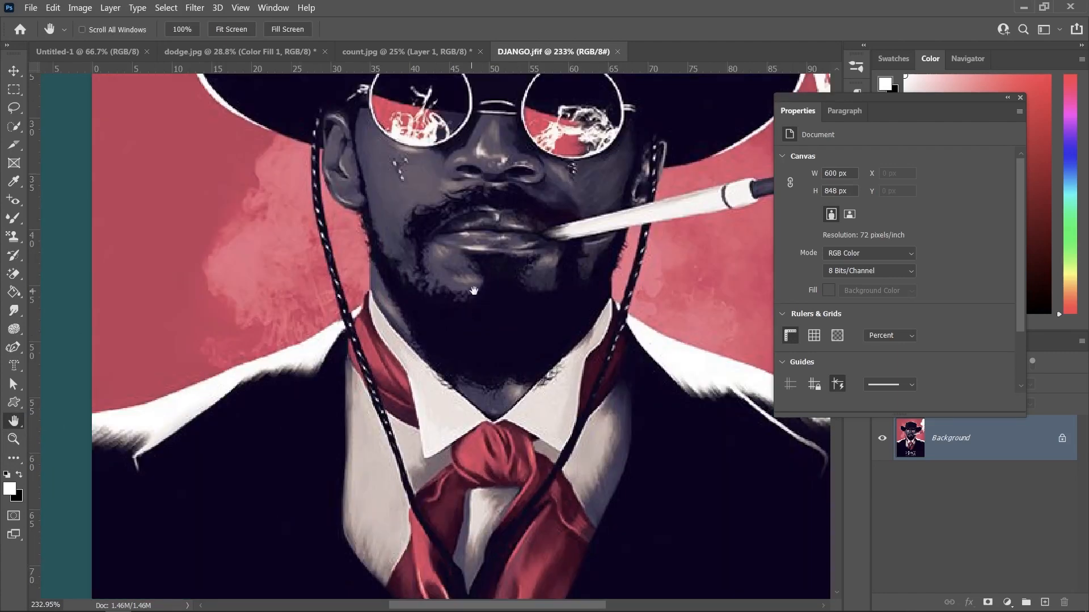
left_click_drag(395, 100, 311, 155)
left_click_drag(545, 340, 464, 404)
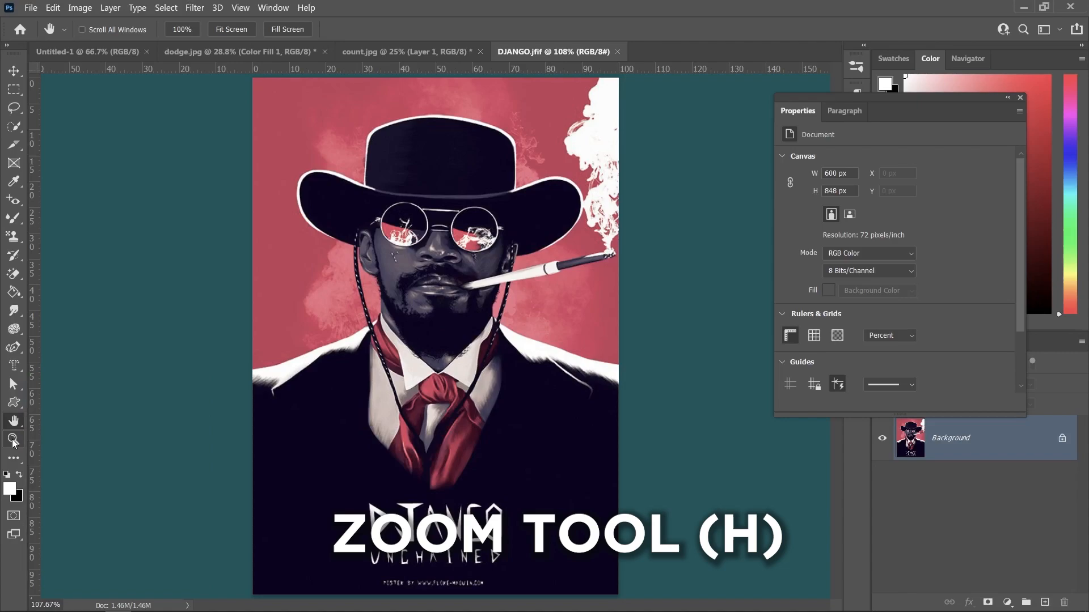
left_click(13, 440)
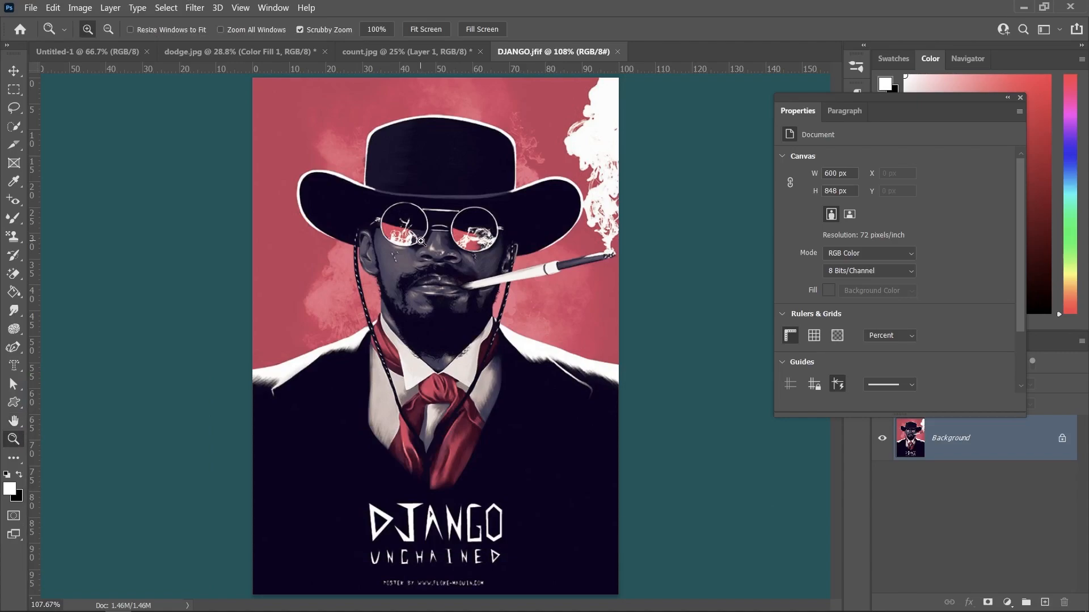
left_click_drag(421, 242, 436, 264)
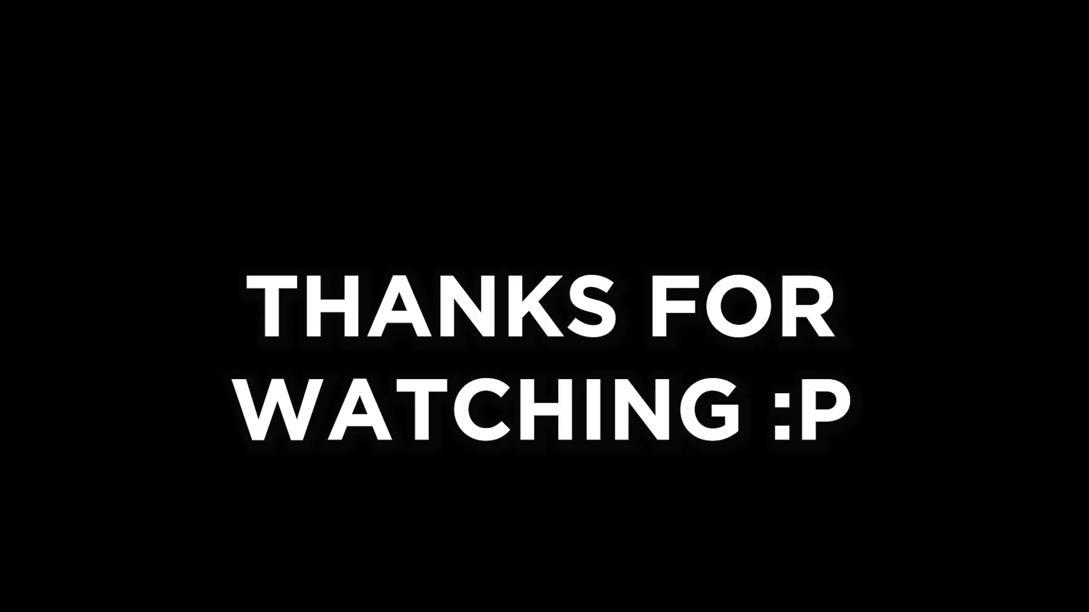